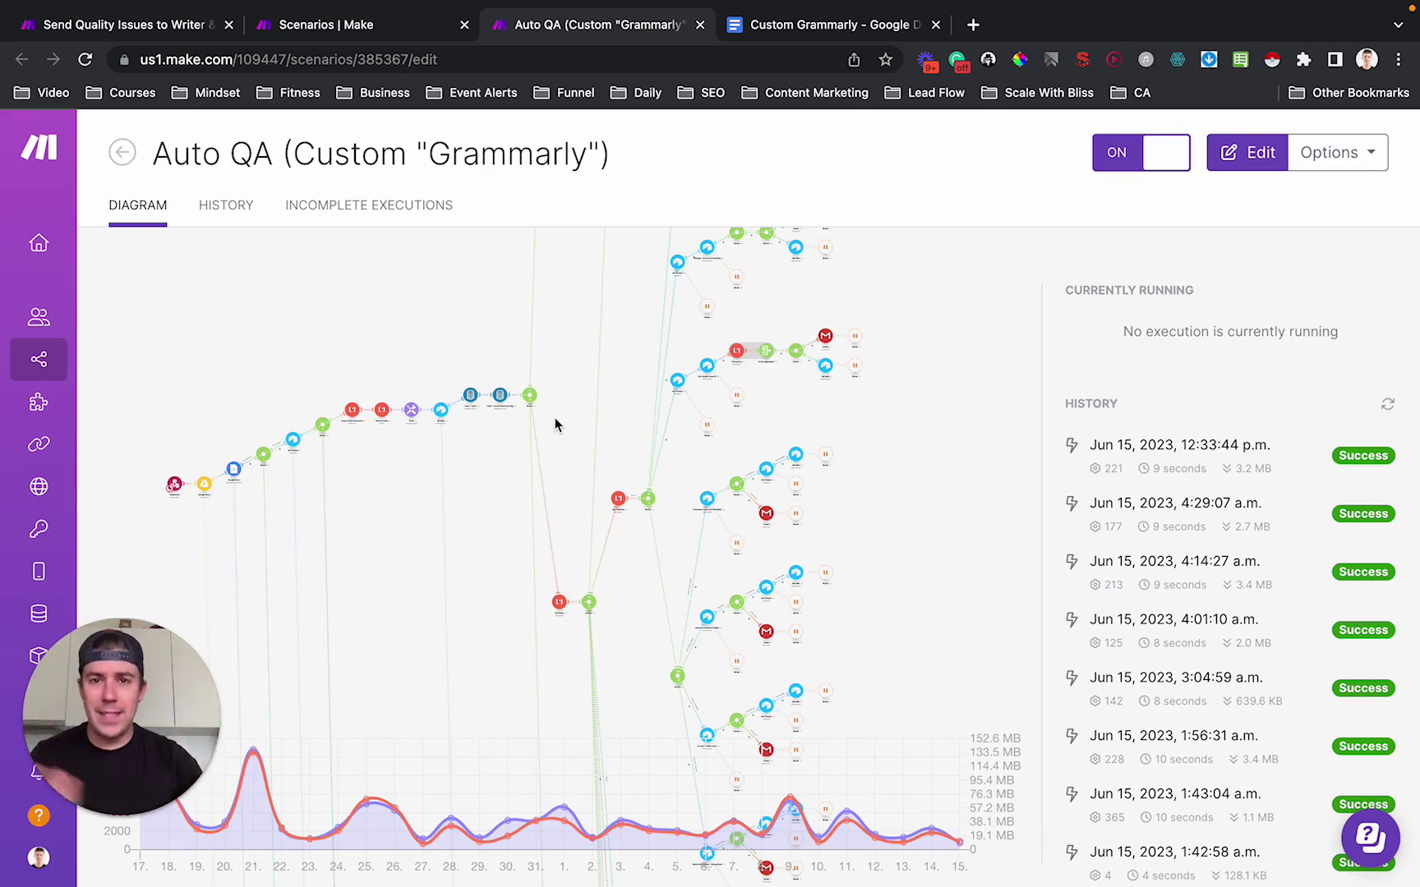
# - Switch to the Custom Grammarly document in Google Docs and review "The problem" list and the "You need" section
pyautogui.click(802, 27)
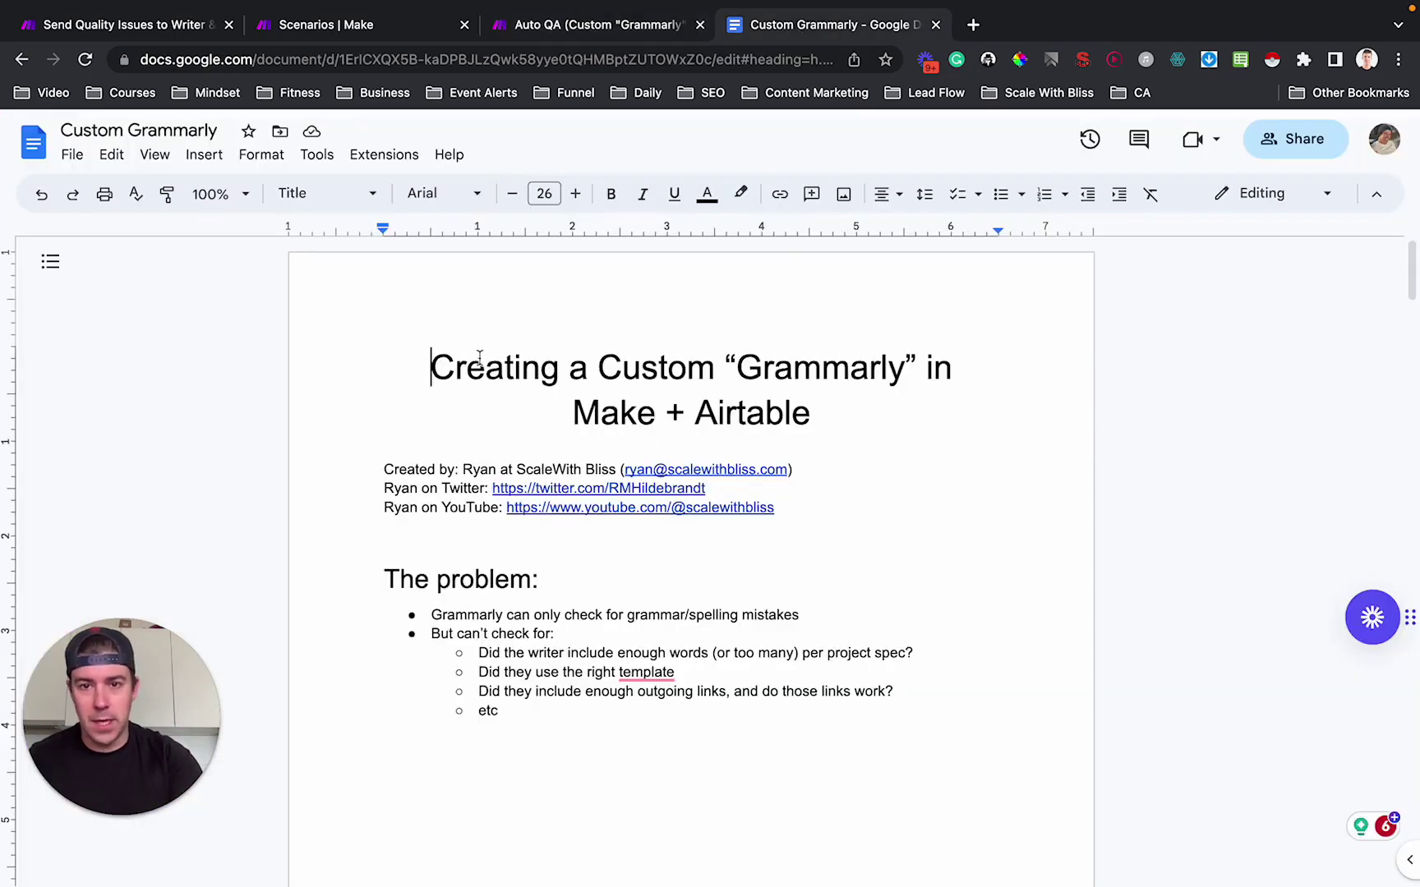
pyautogui.click(446, 374)
pyautogui.moveTo(429, 618); pyautogui.dragTo(539, 720)
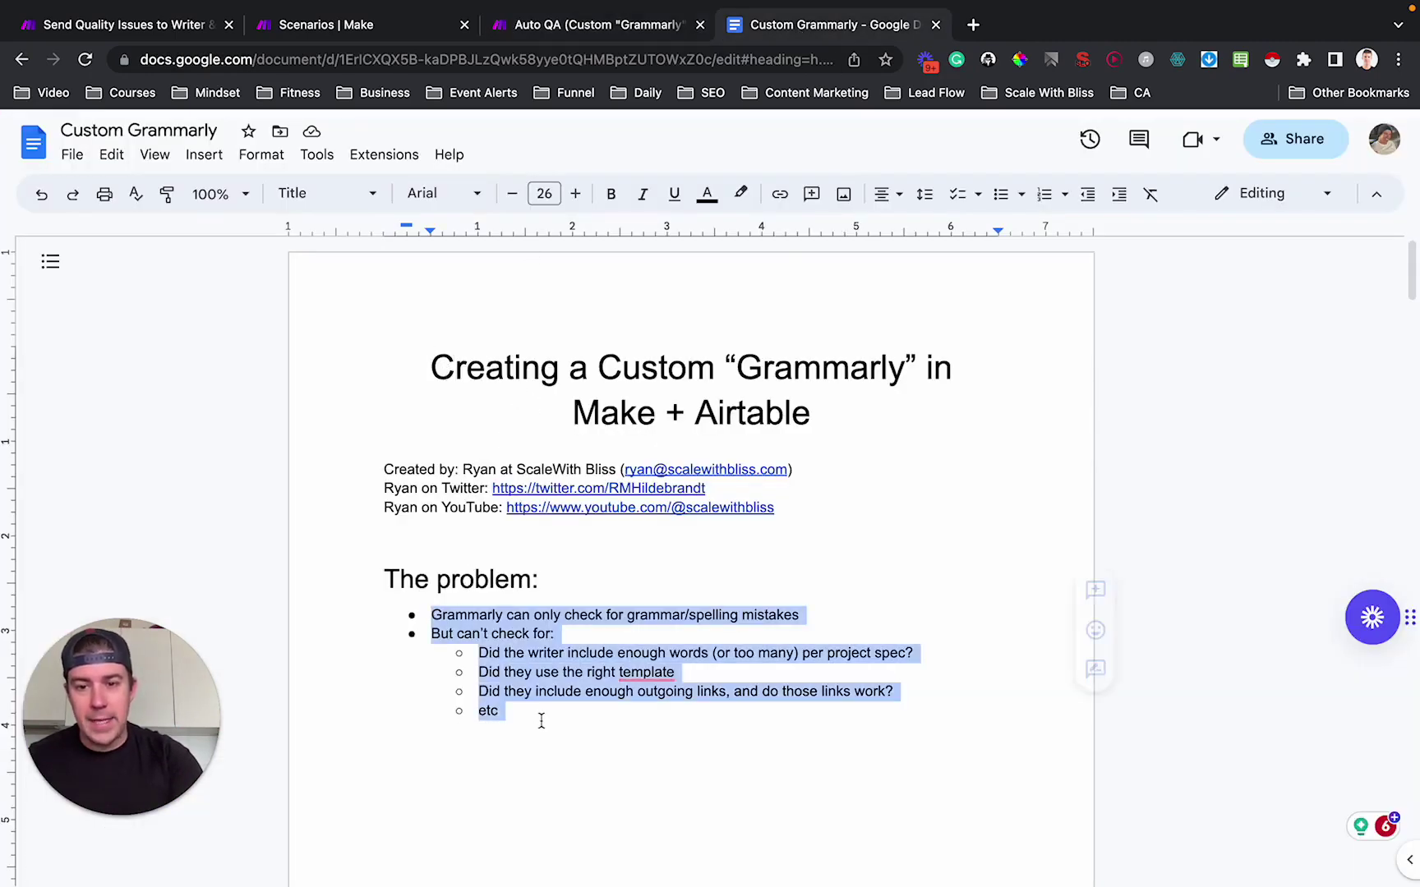
pyautogui.scroll(-2, 541, 721)
pyautogui.scroll(-1, 542, 720)
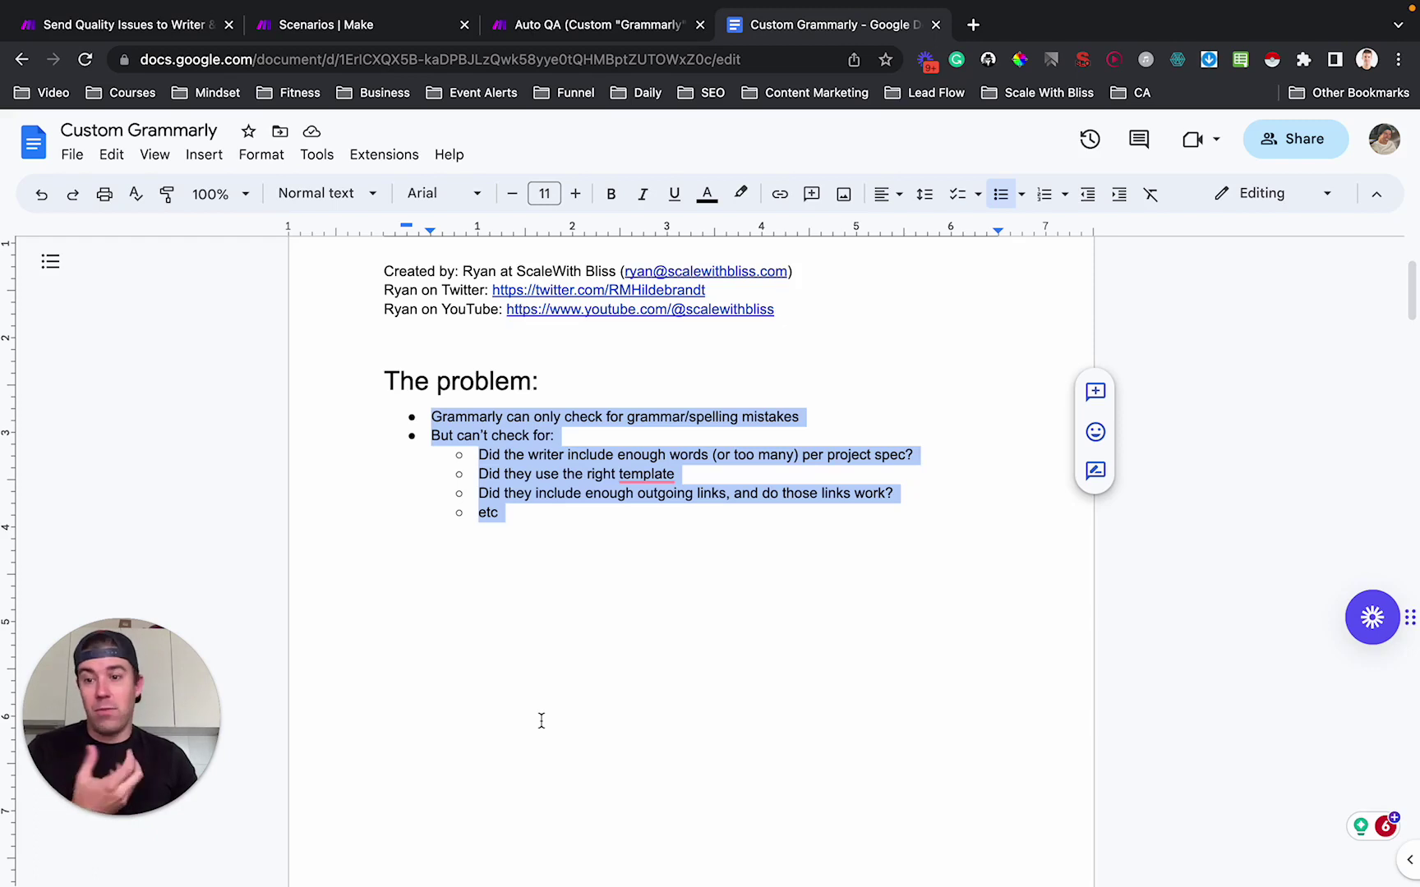
pyautogui.click(518, 524)
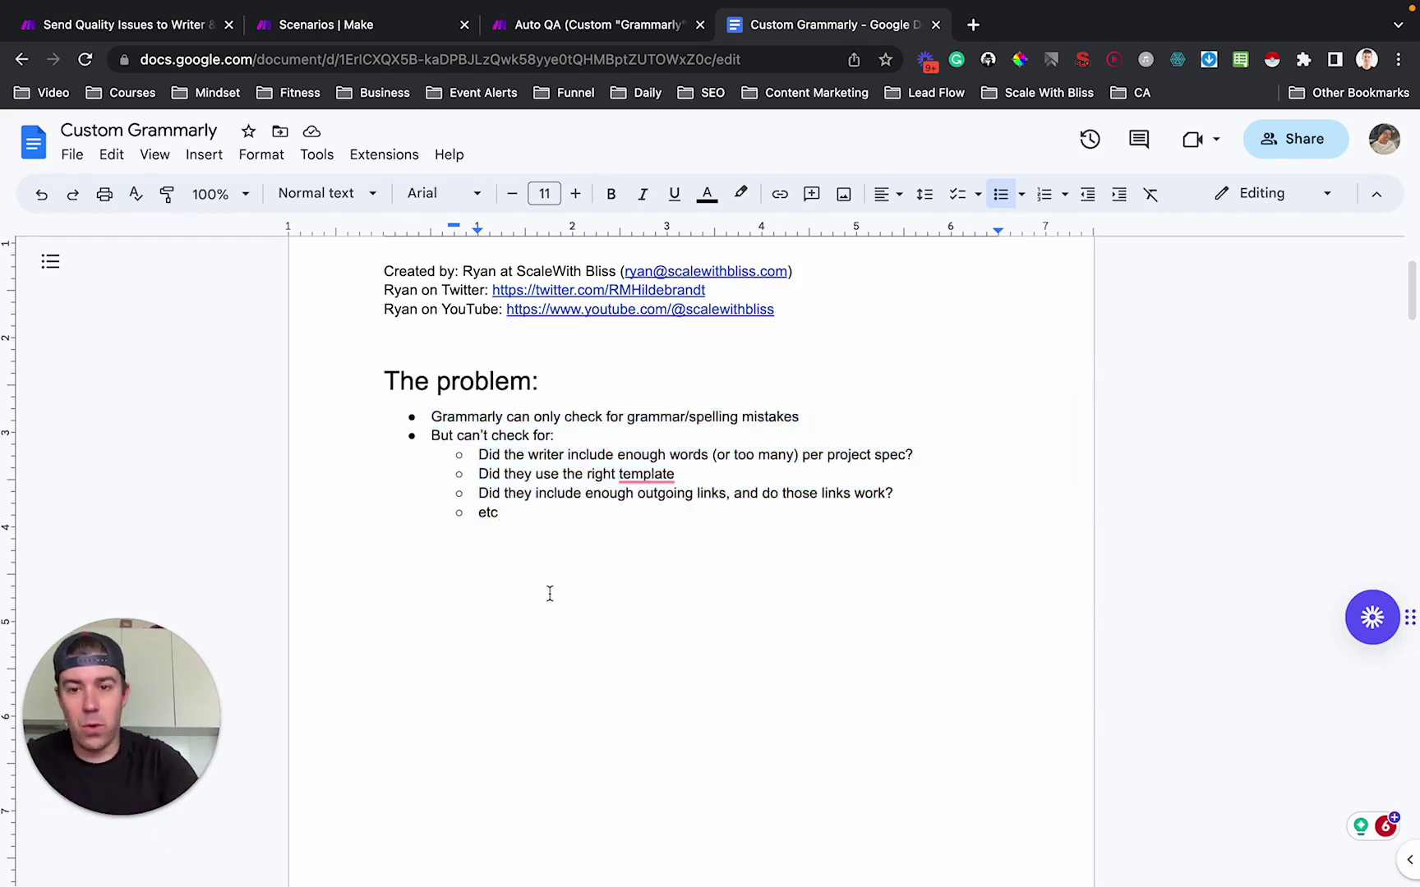
pyautogui.scroll(-5, 550, 593)
pyautogui.scroll(-4, 550, 593)
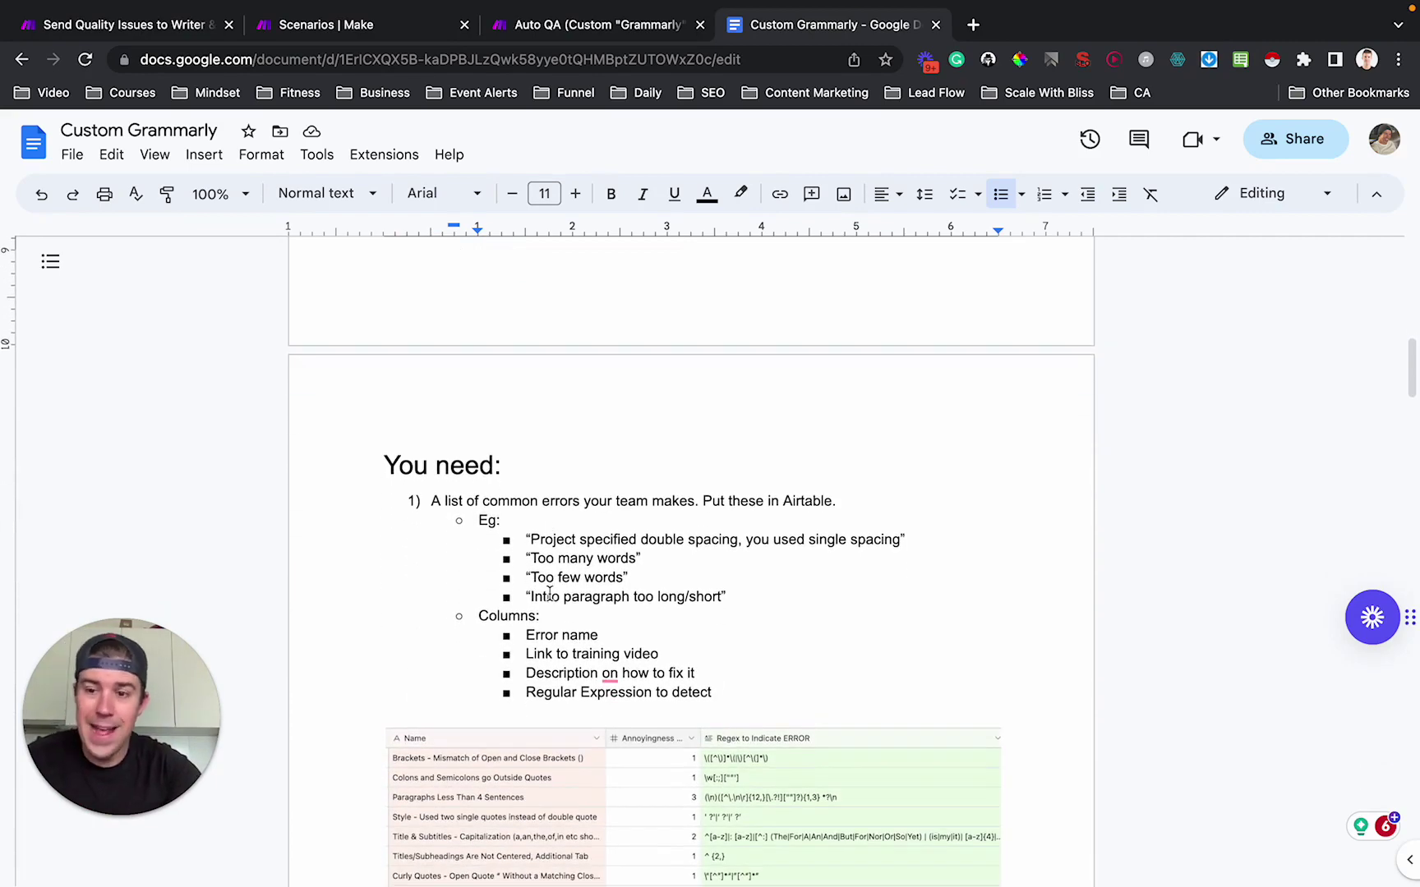
pyautogui.scroll(4, 501, 501)
pyautogui.scroll(-5, 504, 500)
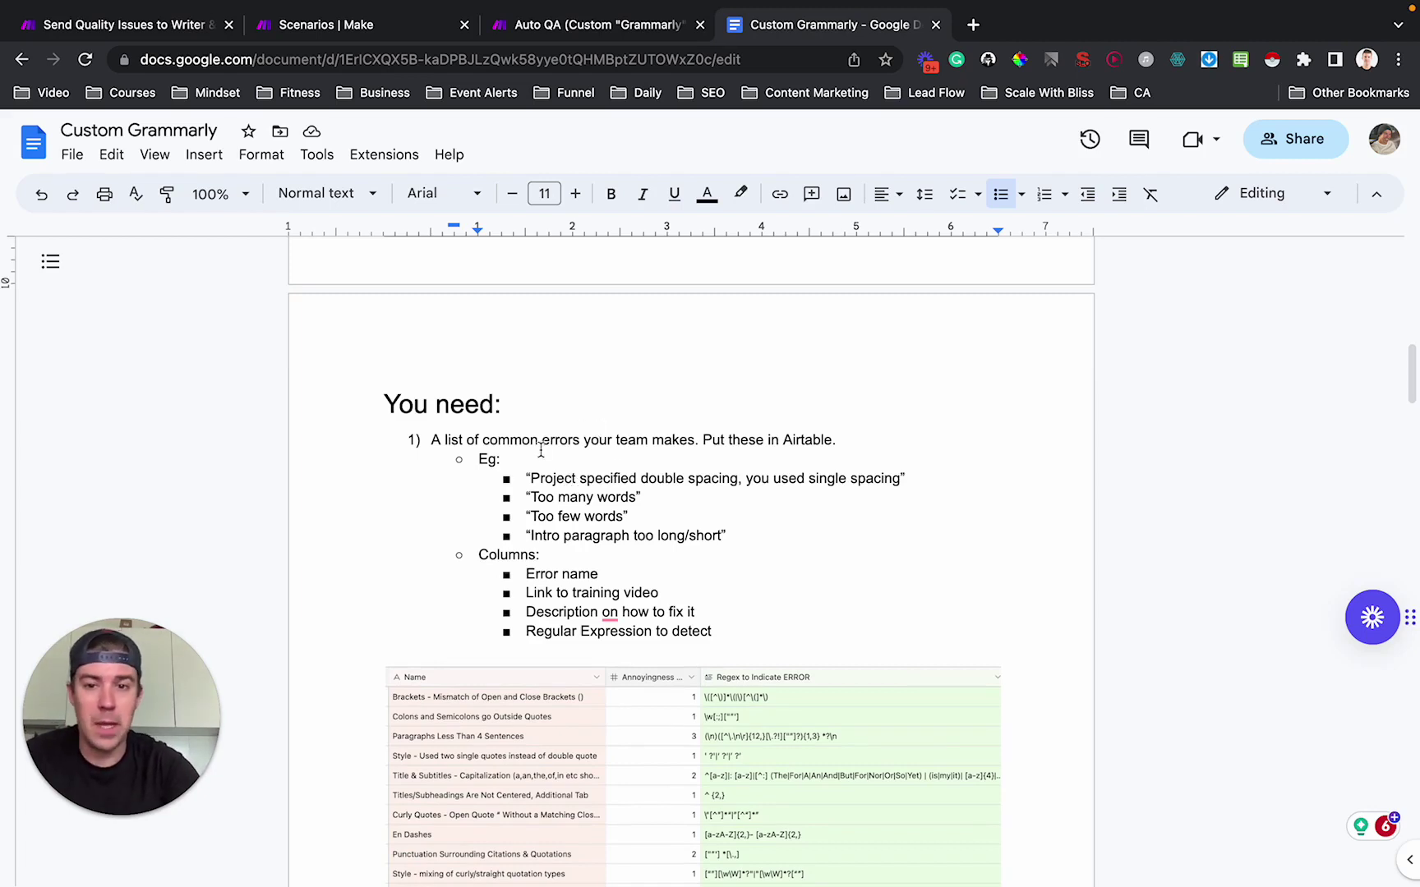
pyautogui.scroll(-1, 541, 451)
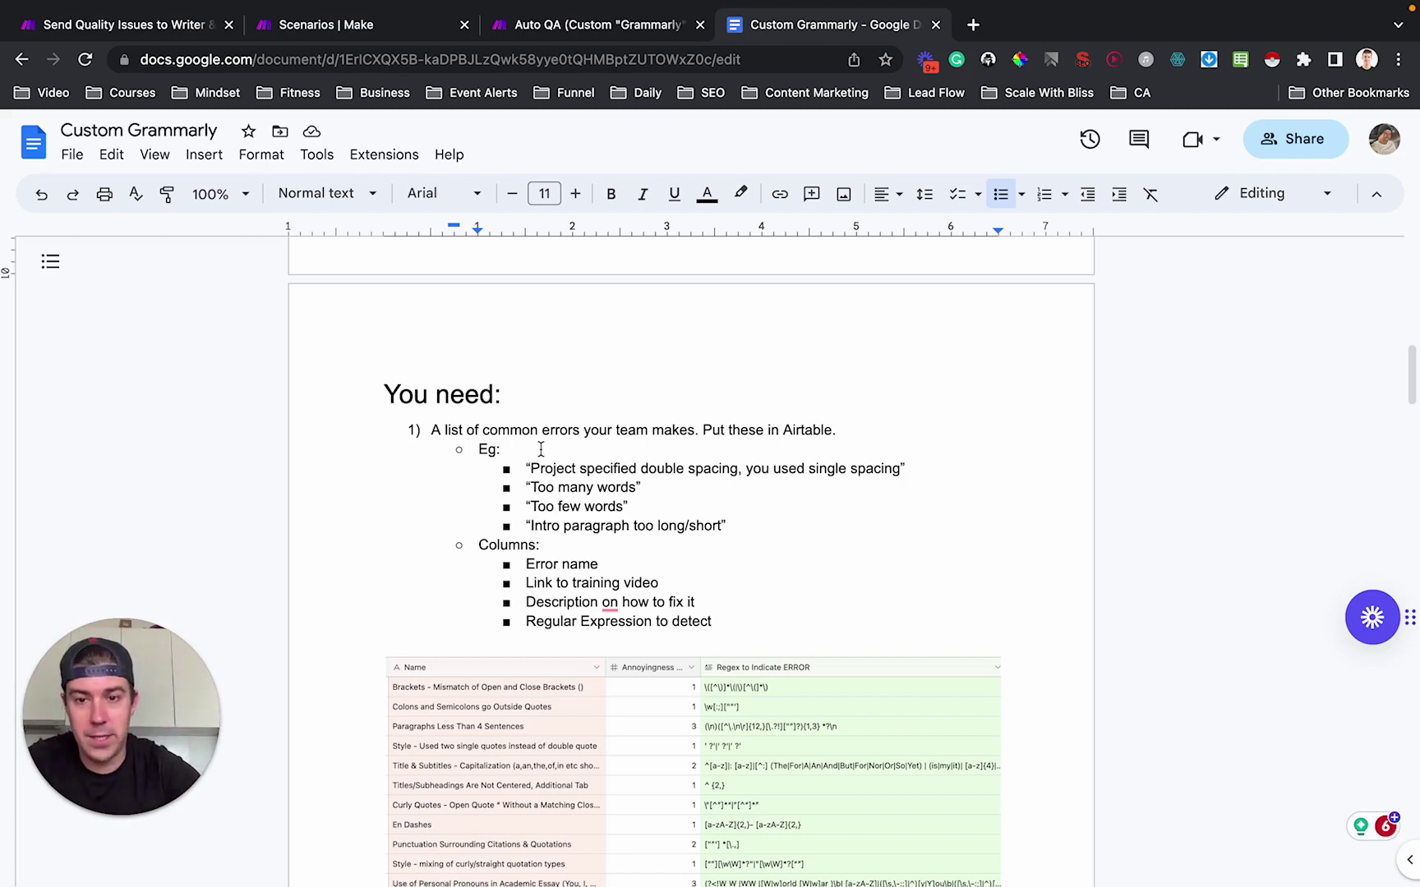
pyautogui.scroll(-2, 541, 449)
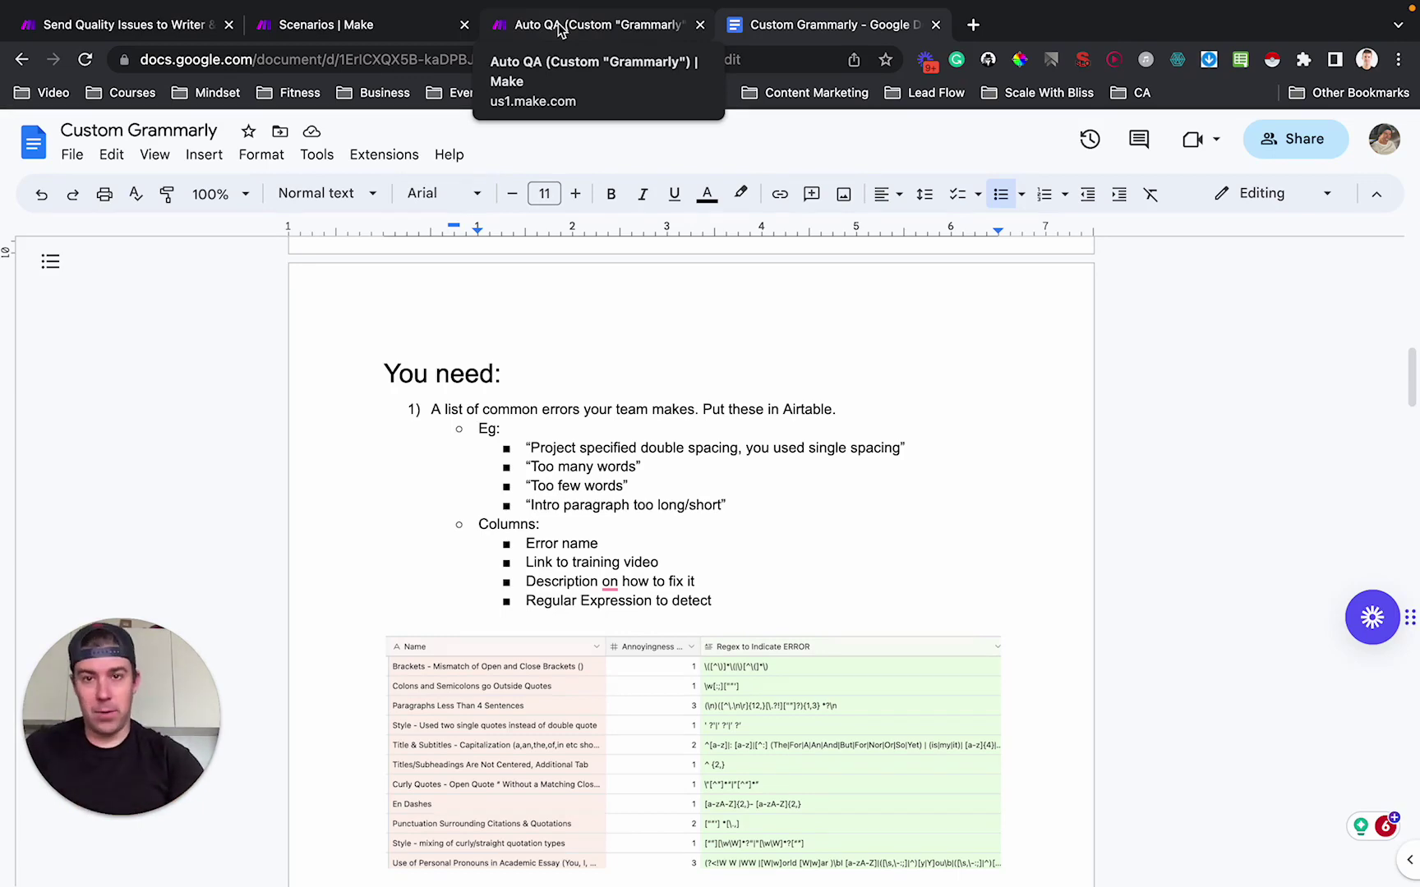
# - Switch to the Auto QA (Custom "Grammarly") scenario in Make and look over its branching module diagram
pyautogui.click(559, 29)
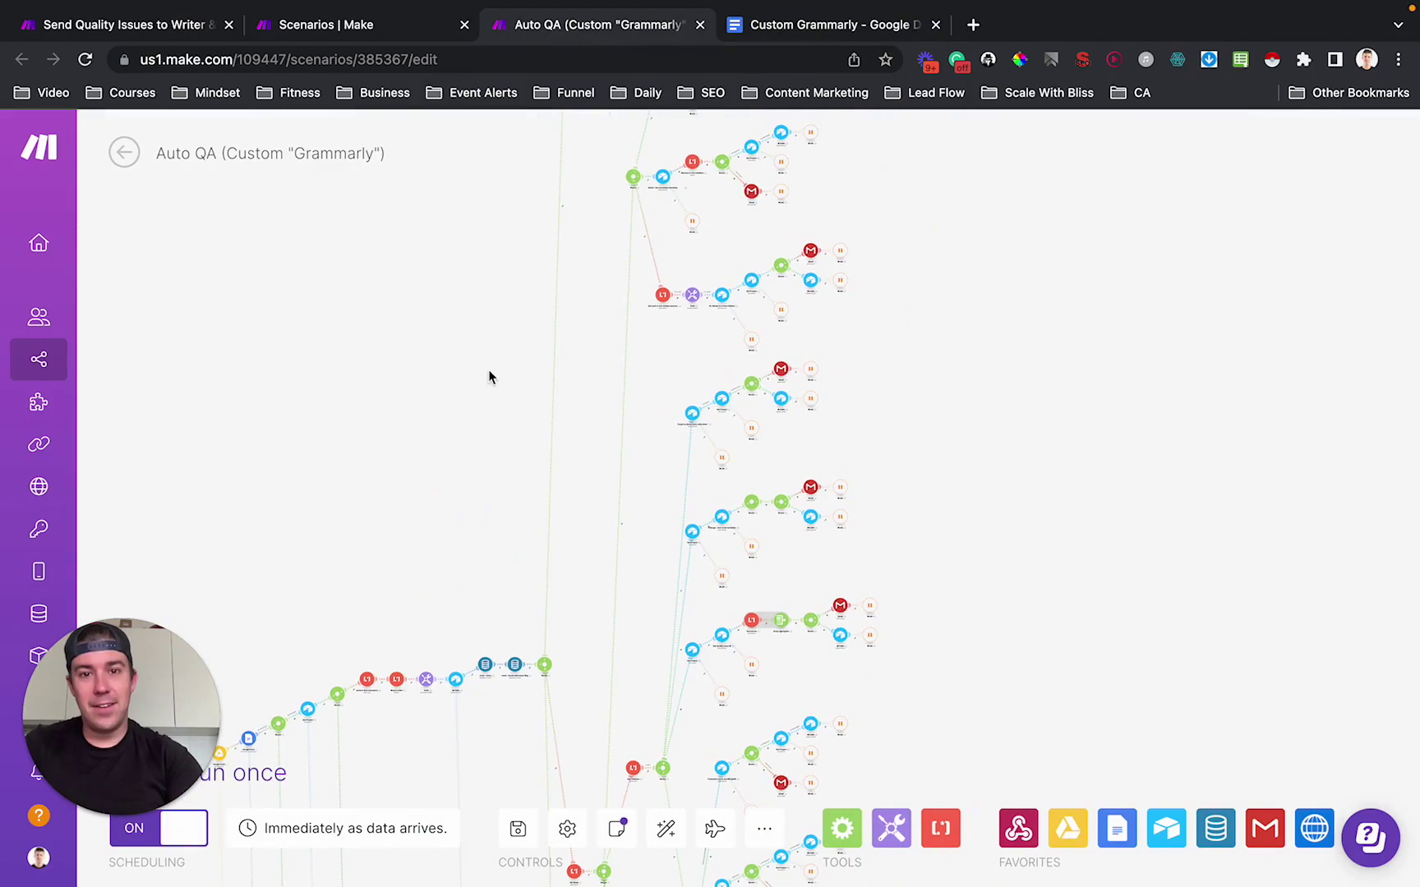
pyautogui.scroll(5, 497, 639)
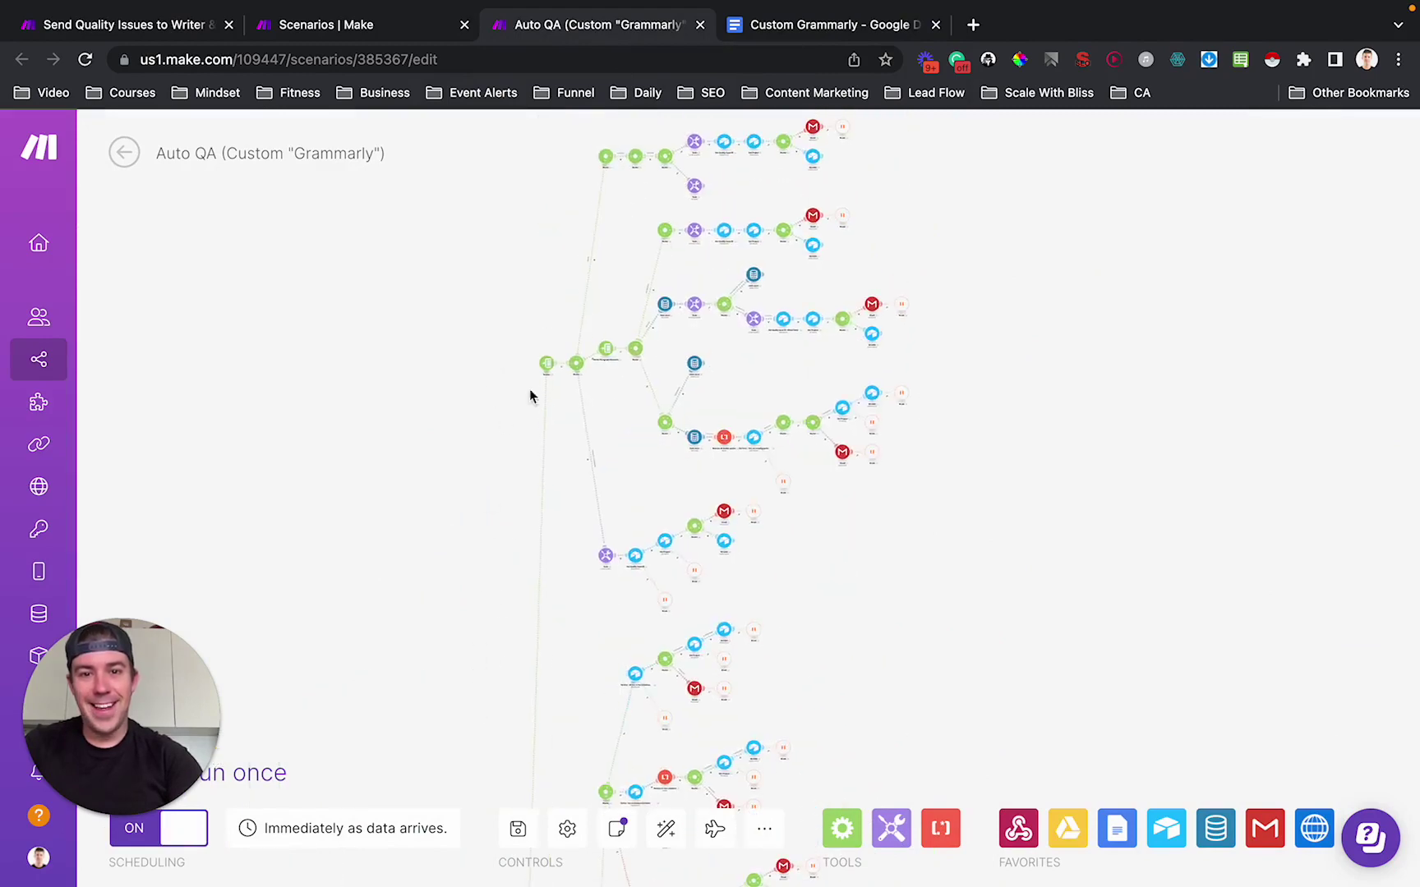
pyautogui.scroll(10, 529, 396)
pyautogui.scroll(-5, 497, 491)
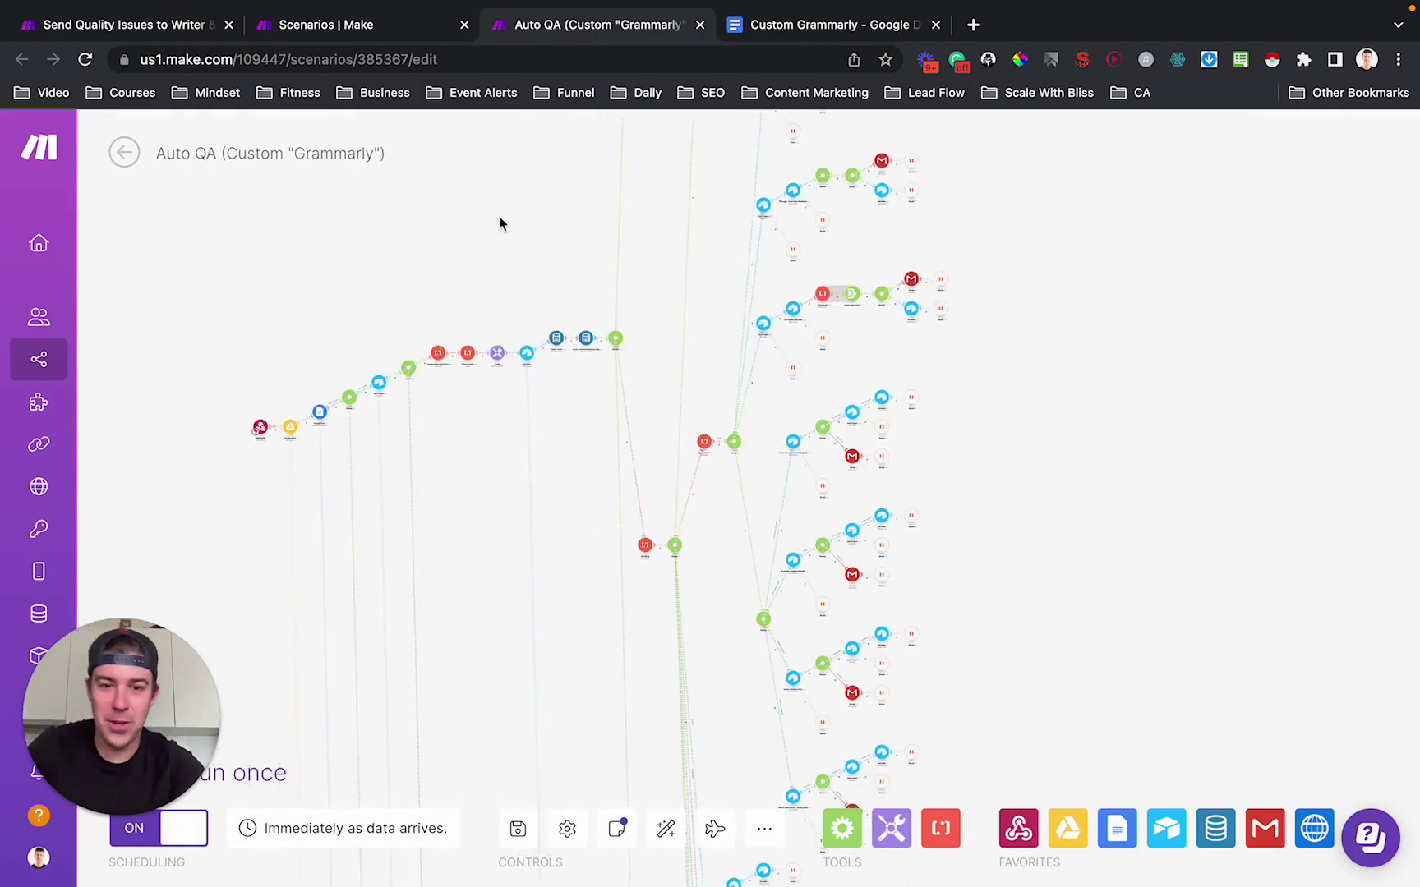
pyautogui.moveTo(575, 536); pyautogui.dragTo(573, 434)
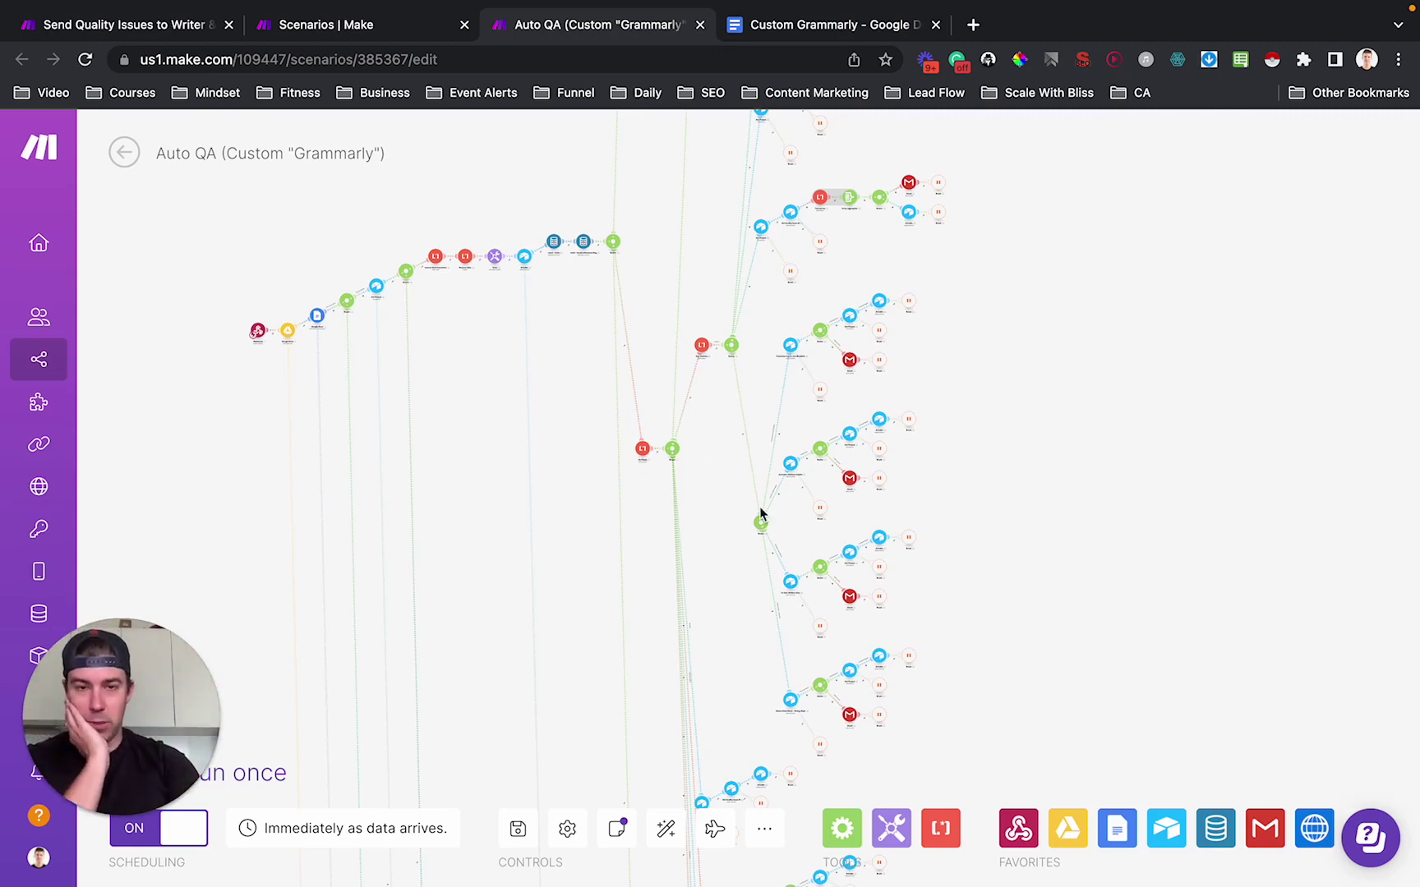
# - Return to the Custom Grammarly document and add a "Two tables:" bullet above "Eg:" with the sub-bullet "Quality Errors"
pyautogui.click(783, 31)
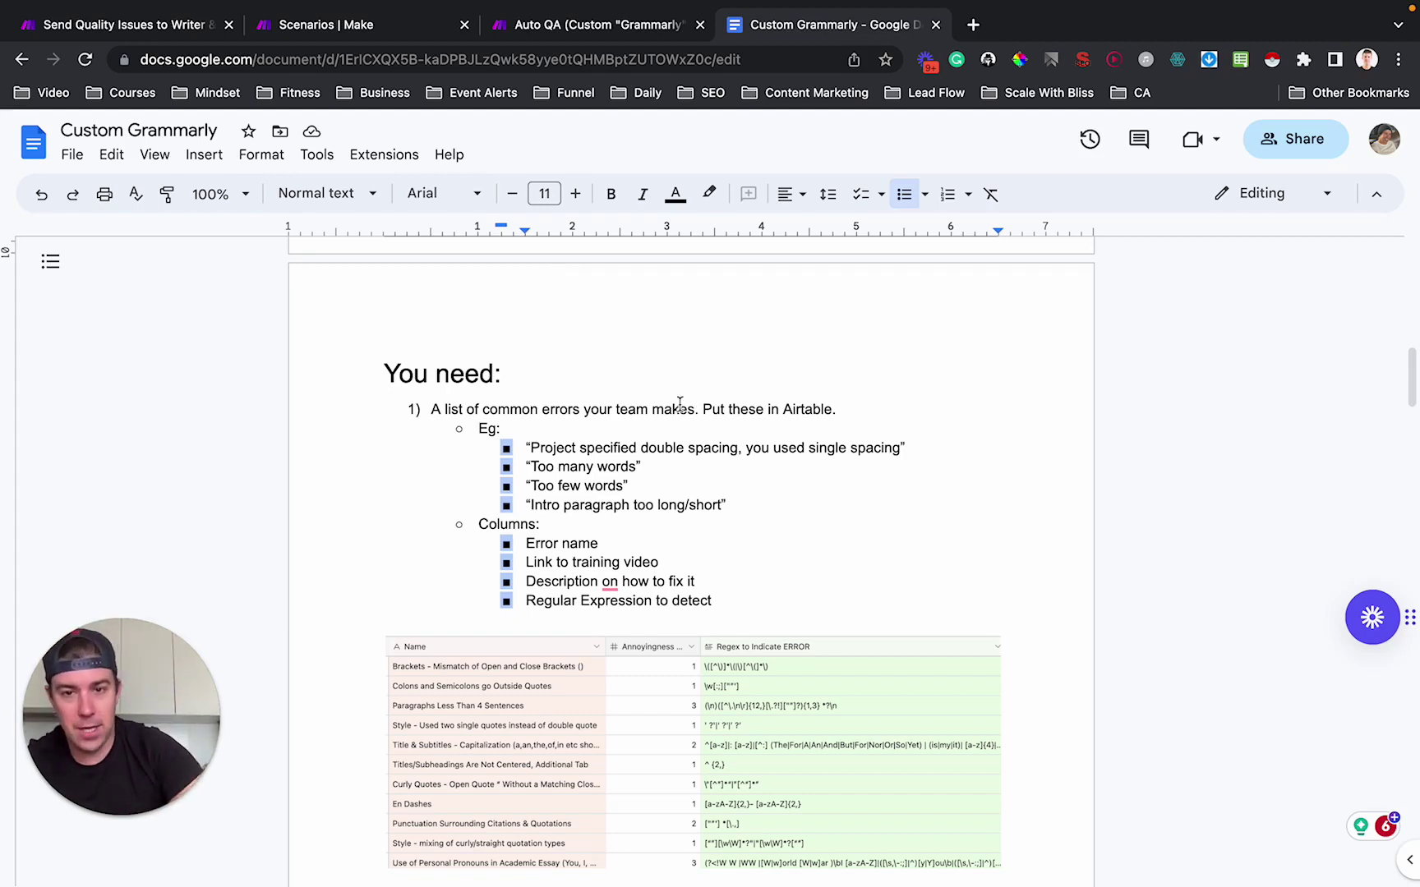
pyautogui.scroll(-3, 632, 436)
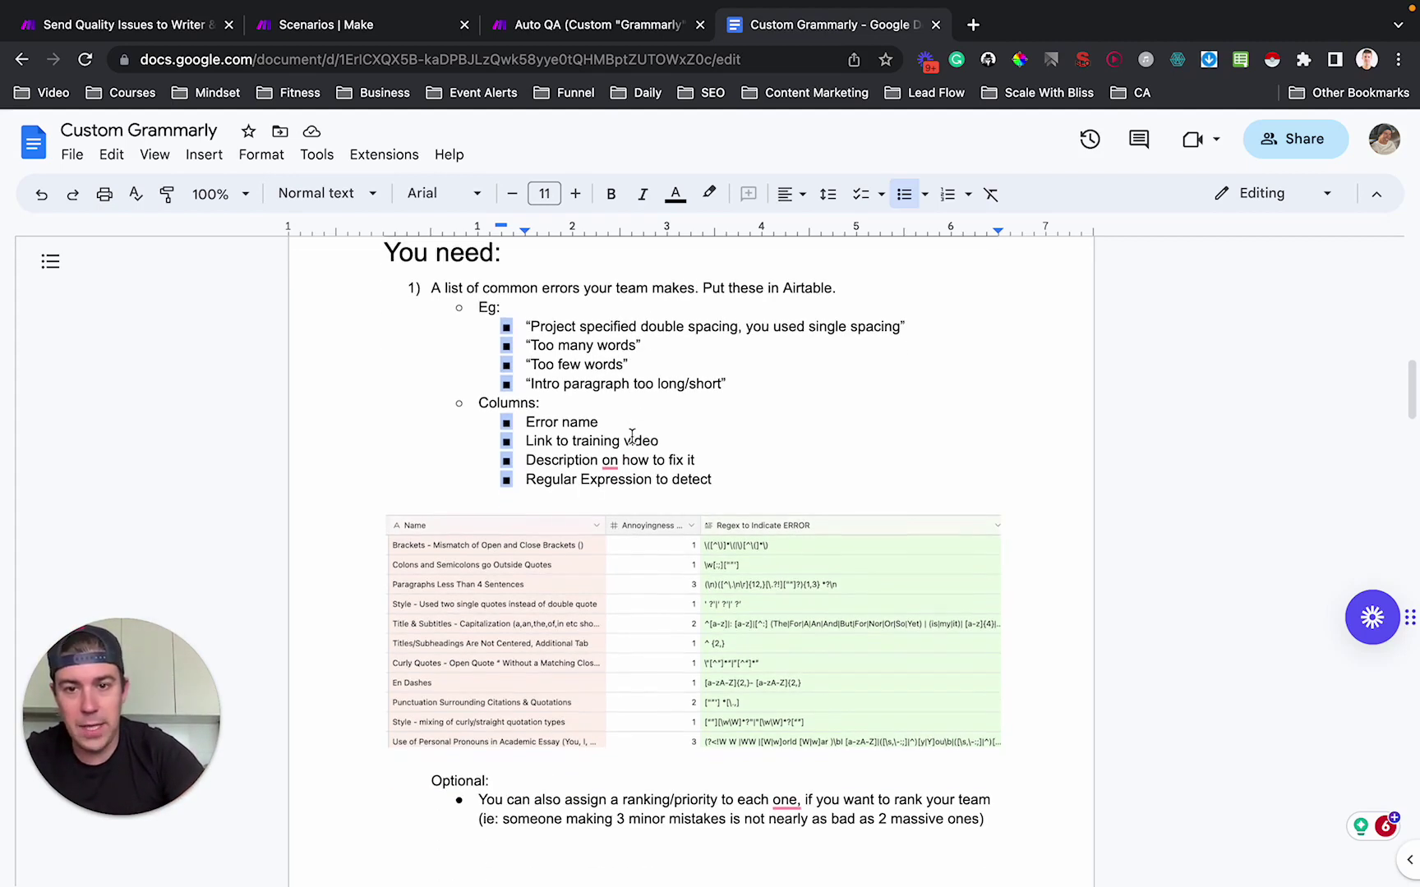
pyautogui.click(479, 308)
pyautogui.press('Return')
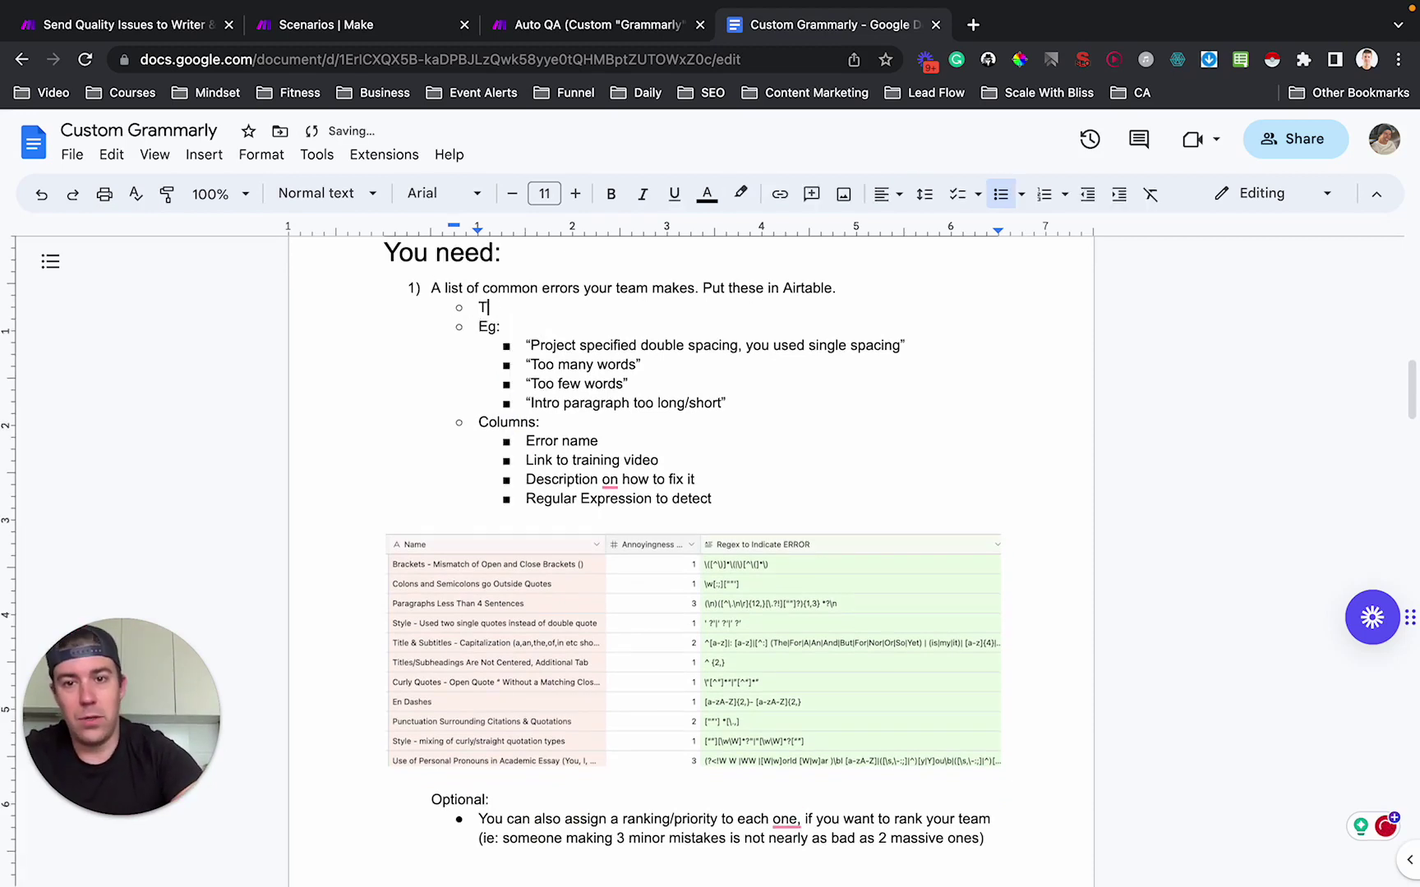
pyautogui.write('wo tables:')
pyautogui.press('Return')
pyautogui.press('Tab')
pyautogui.write('Q')
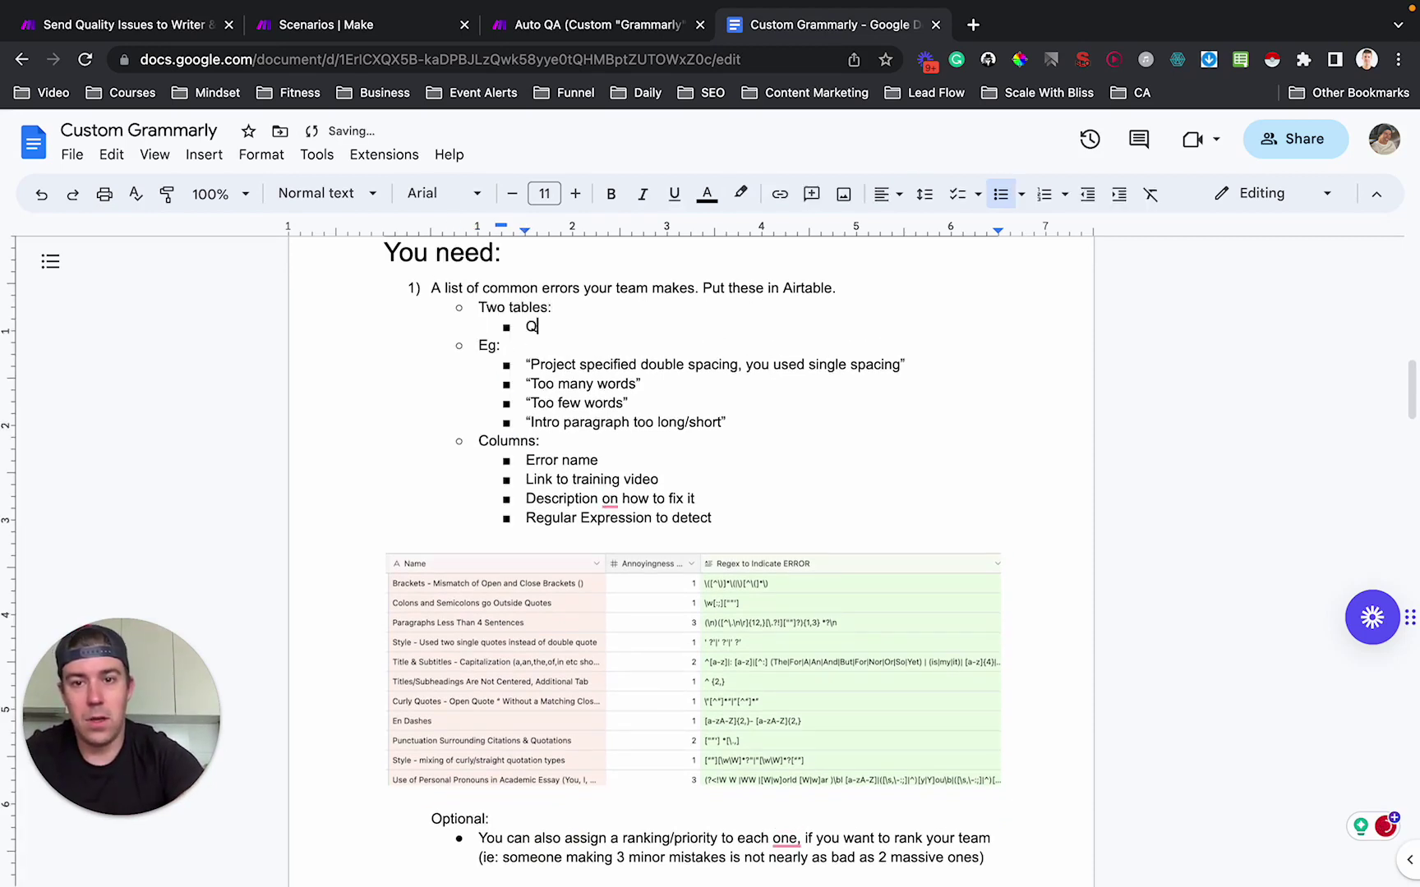
pyautogui.write('uality Errors')
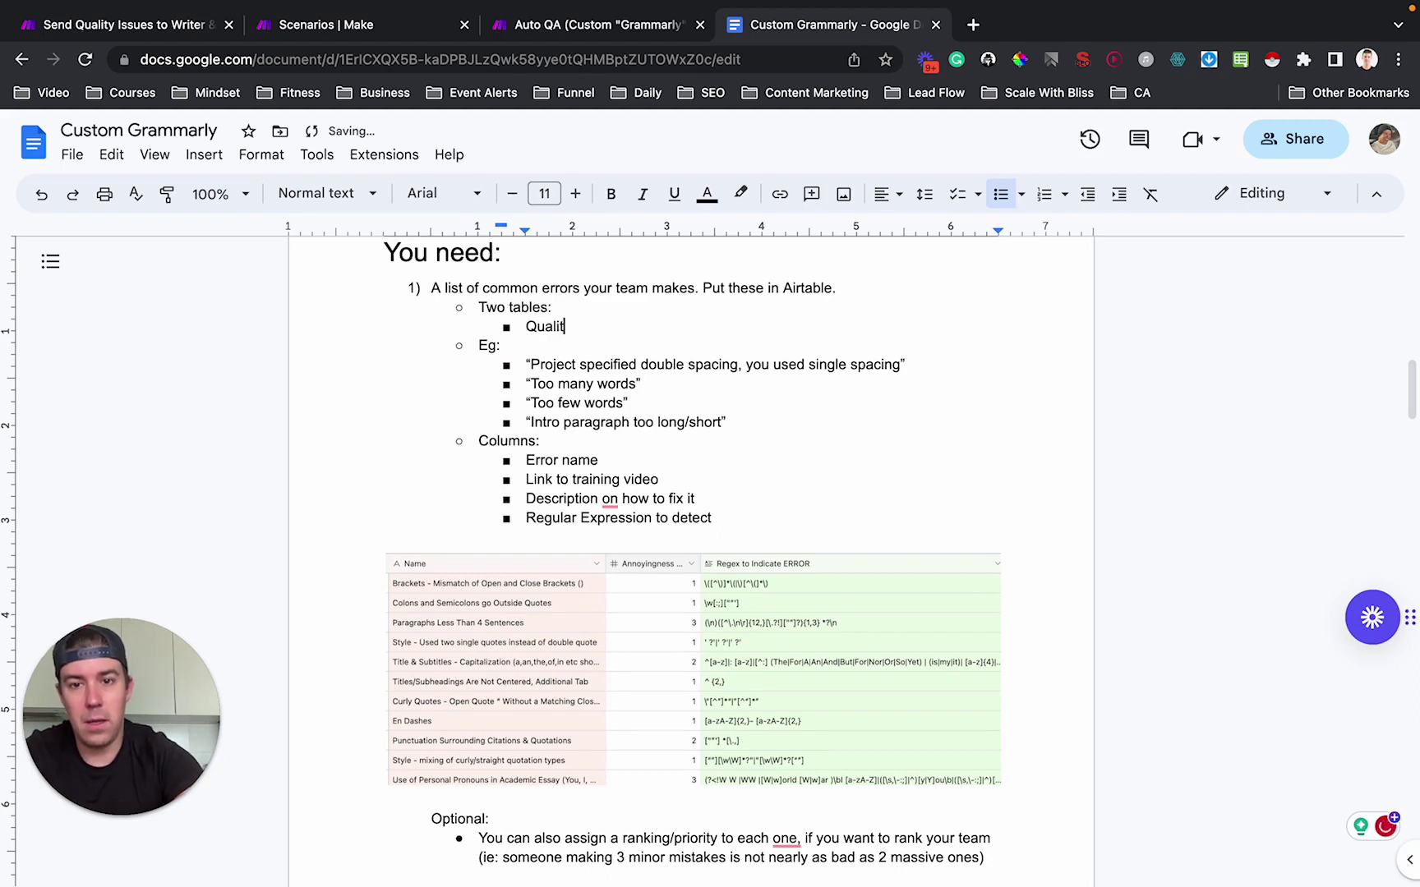
# - Add the sub-bullets "Projects" and "Writers/Team" below "Quality Errors" in the tables list
pyautogui.press('Return')
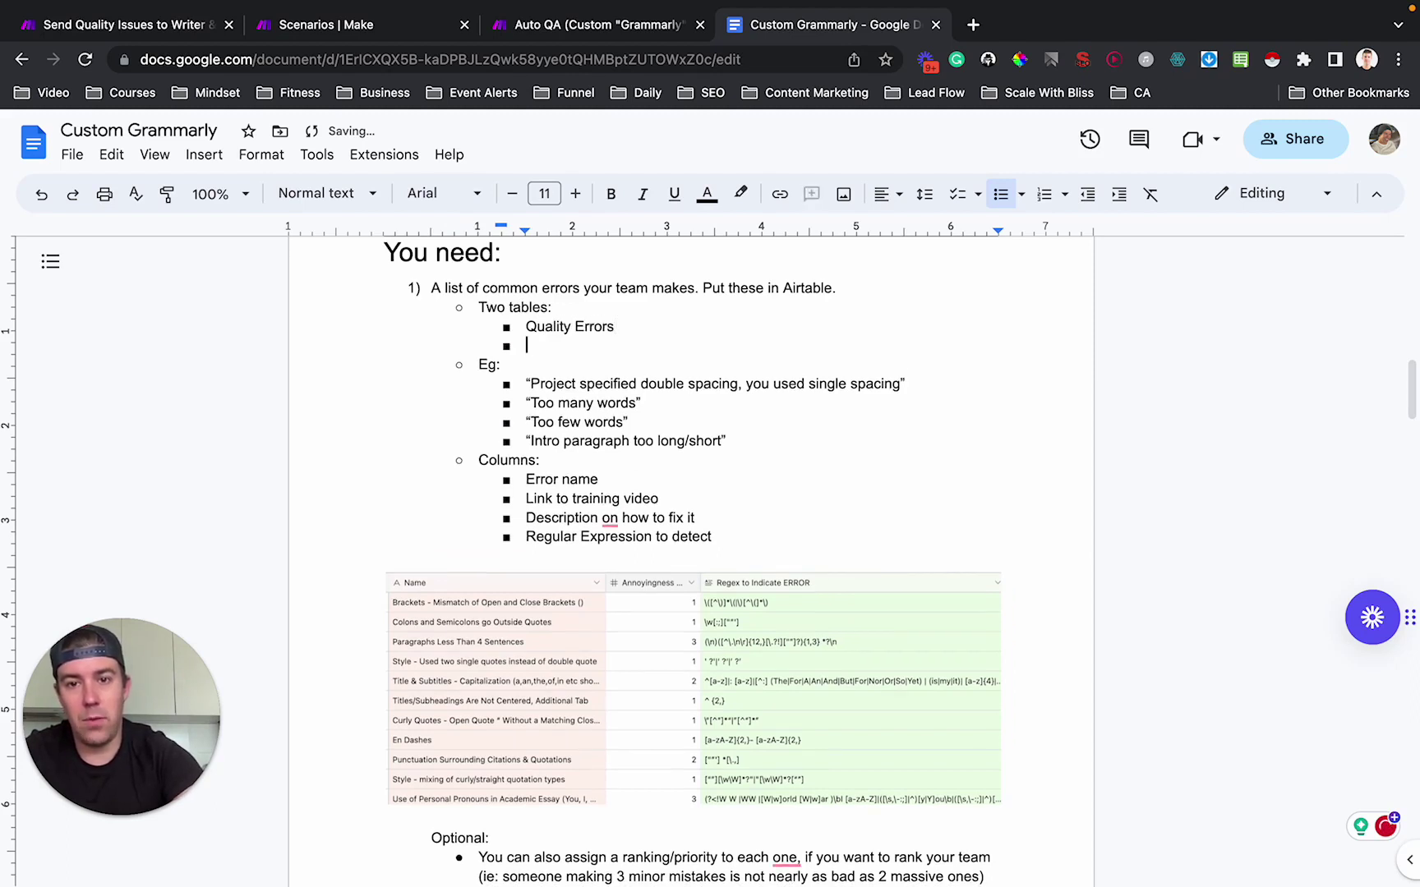
pyautogui.write('Projects')
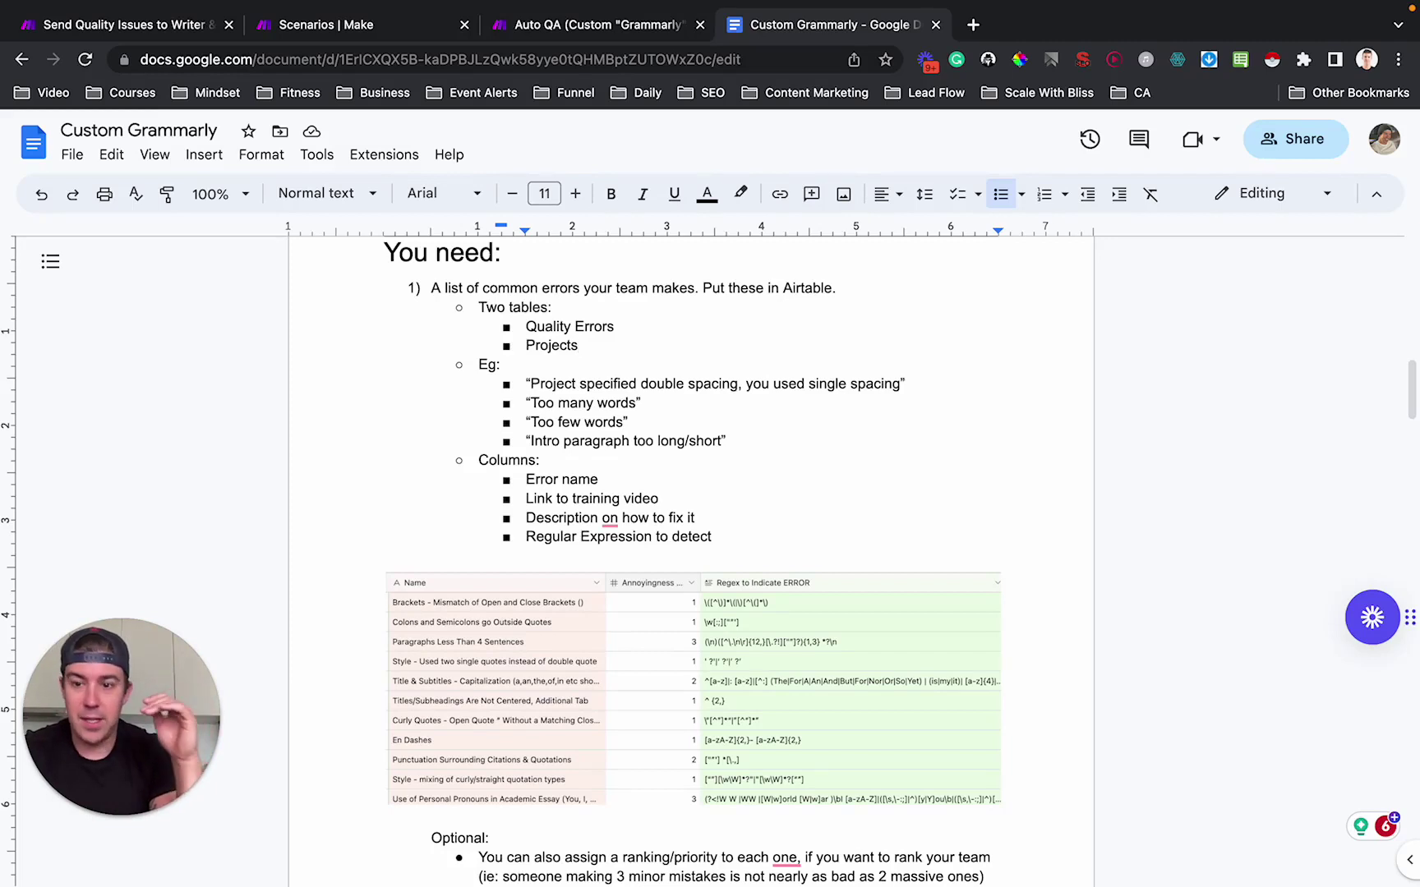
pyautogui.press('Return')
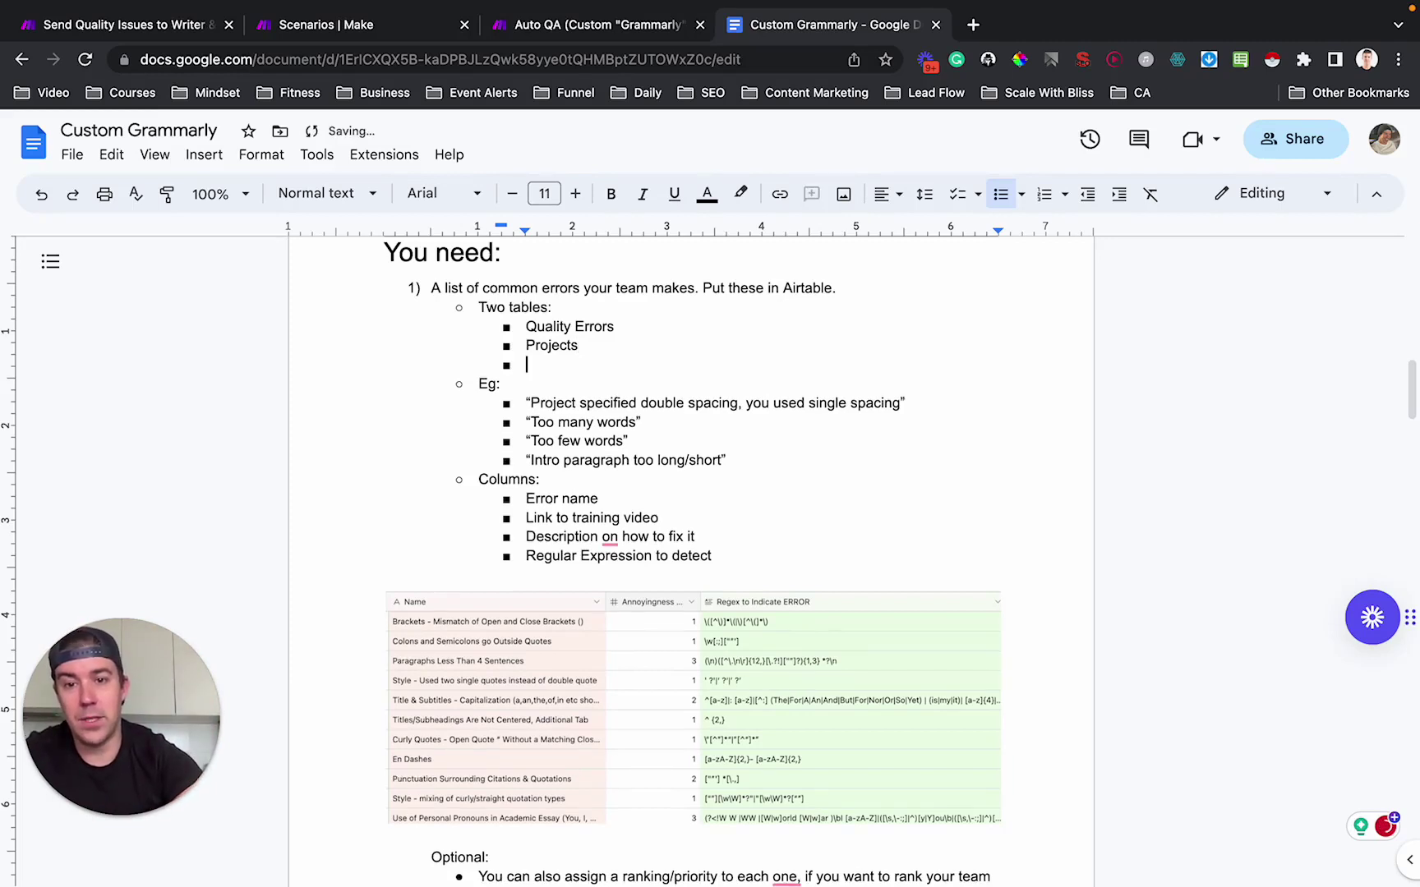
pyautogui.write('Writers/Teeam')
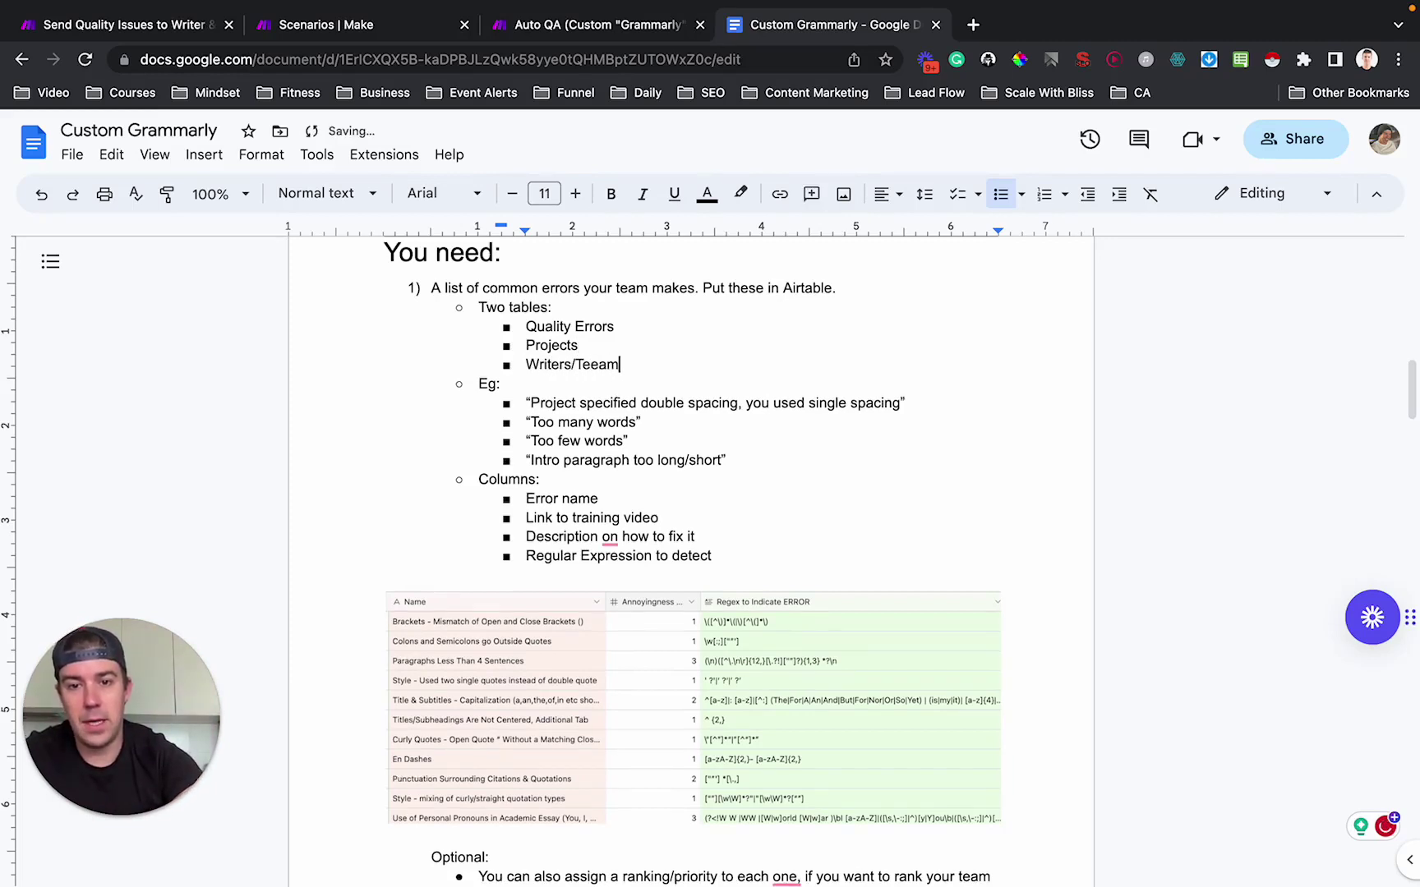
pyautogui.press('BackSpace')
pyautogui.press('BackSpace')
pyautogui.press('BackSpace')
pyautogui.write('am')
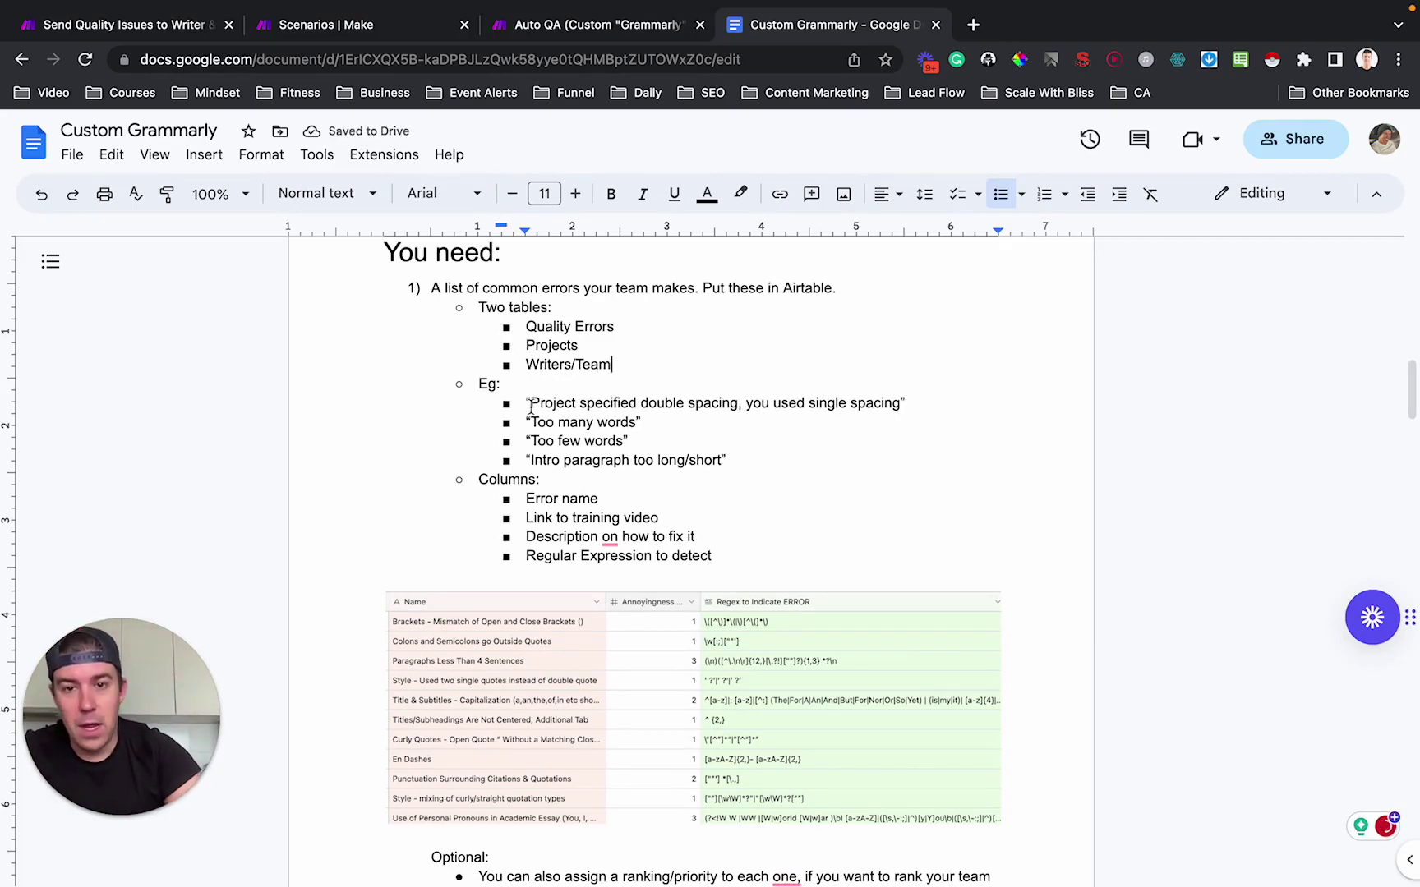
# - Read through the requirement about listing common team errors in Airtable and the example errors under "Eg:"
pyautogui.moveTo(444, 288); pyautogui.dragTo(762, 283)
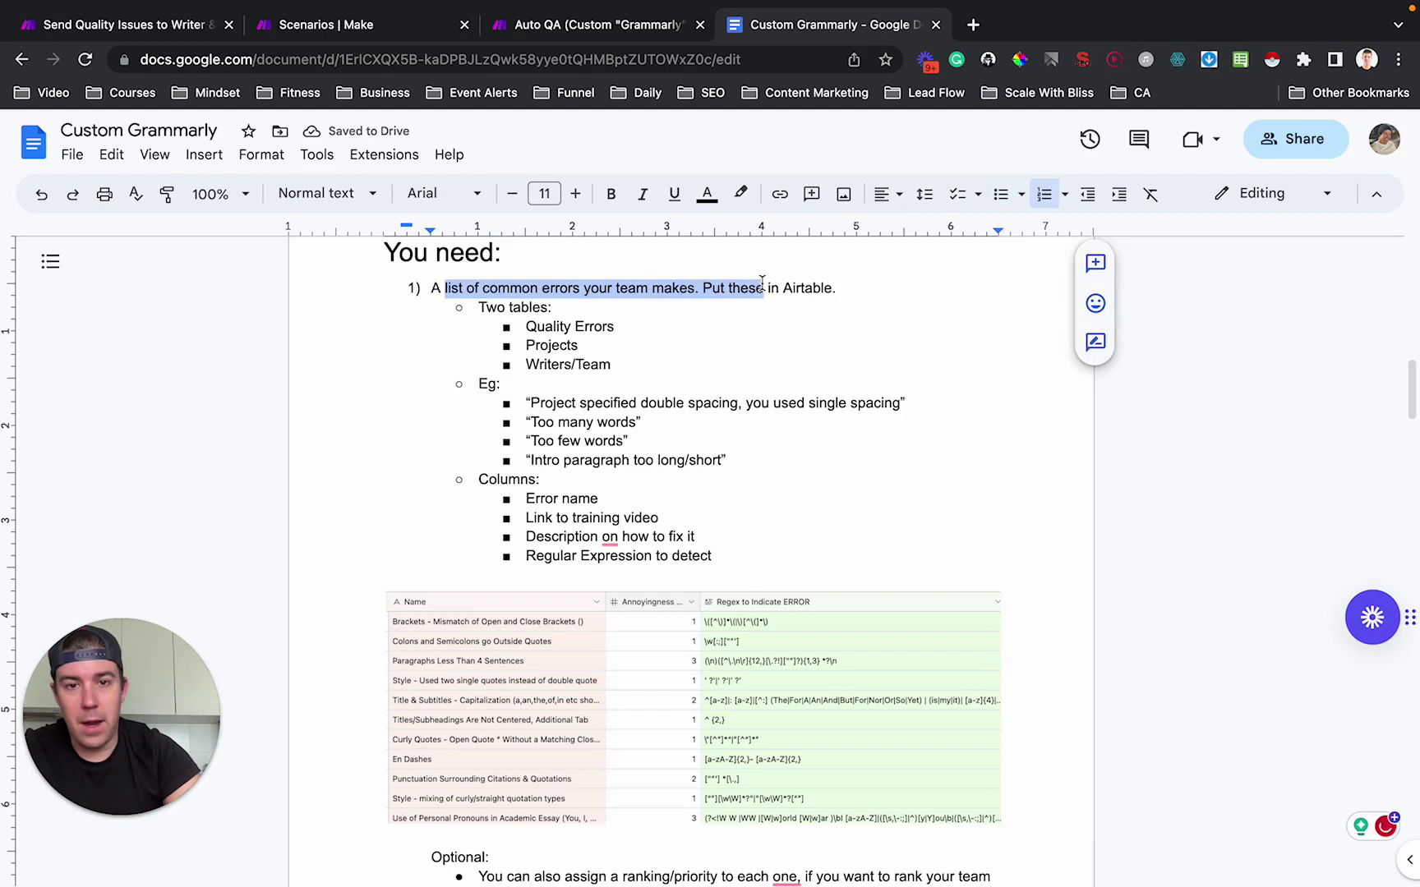
pyautogui.click(559, 288)
pyautogui.moveTo(508, 288); pyautogui.dragTo(728, 300)
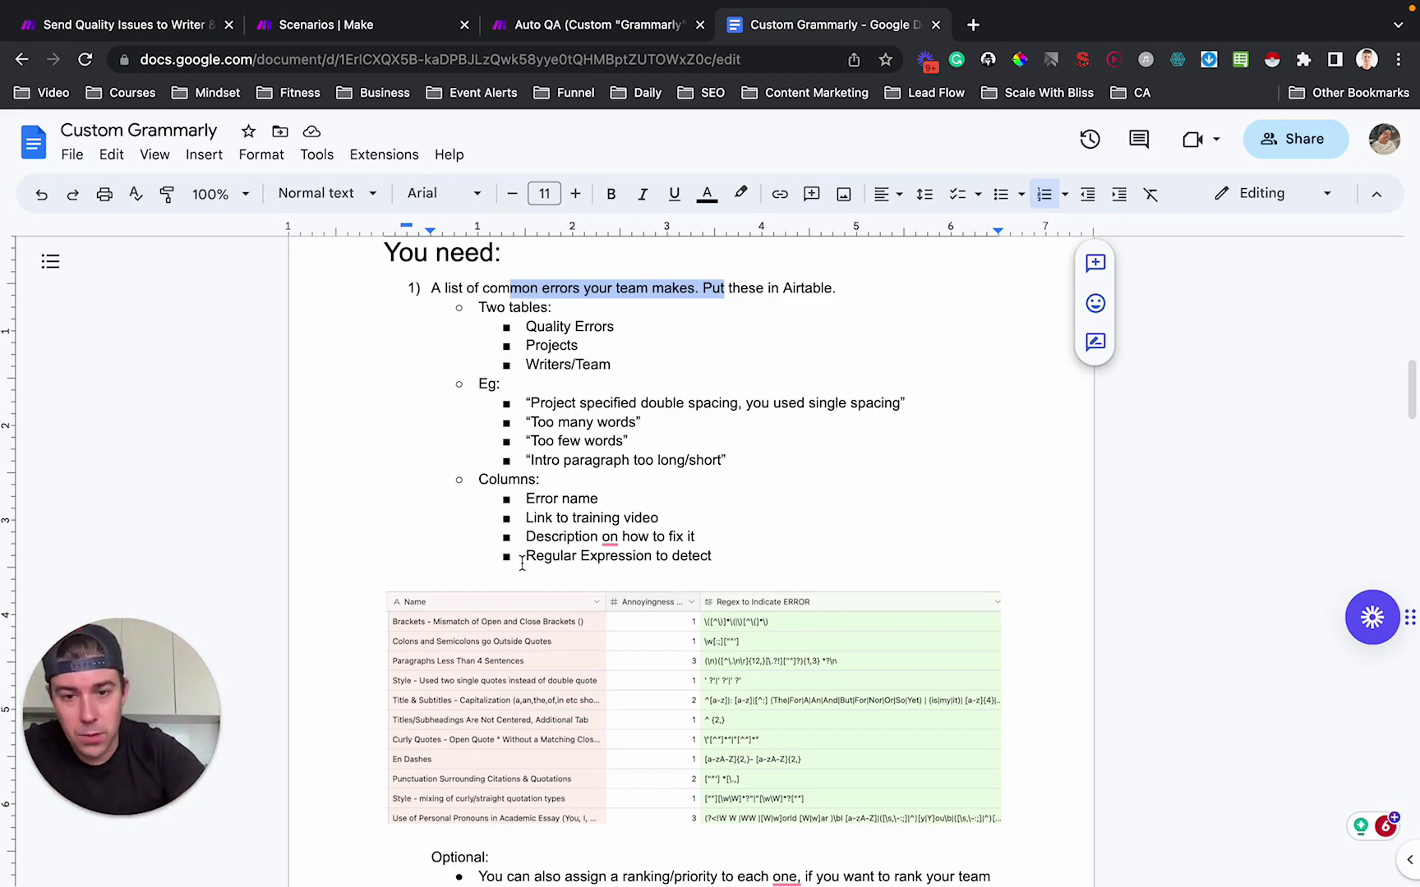
pyautogui.scroll(-2, 514, 587)
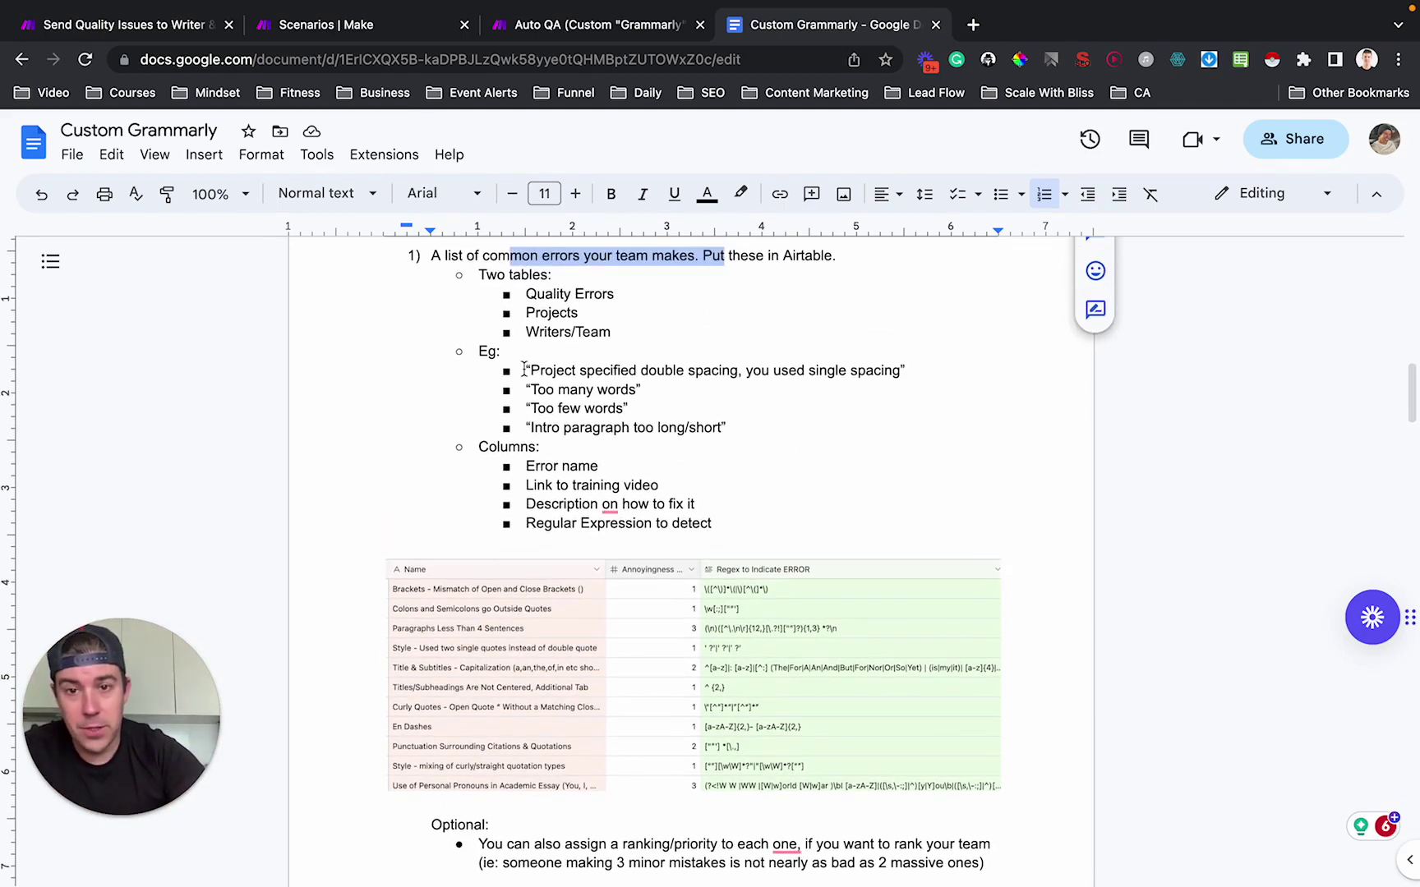
pyautogui.moveTo(526, 369); pyautogui.dragTo(632, 409)
pyautogui.click(632, 409)
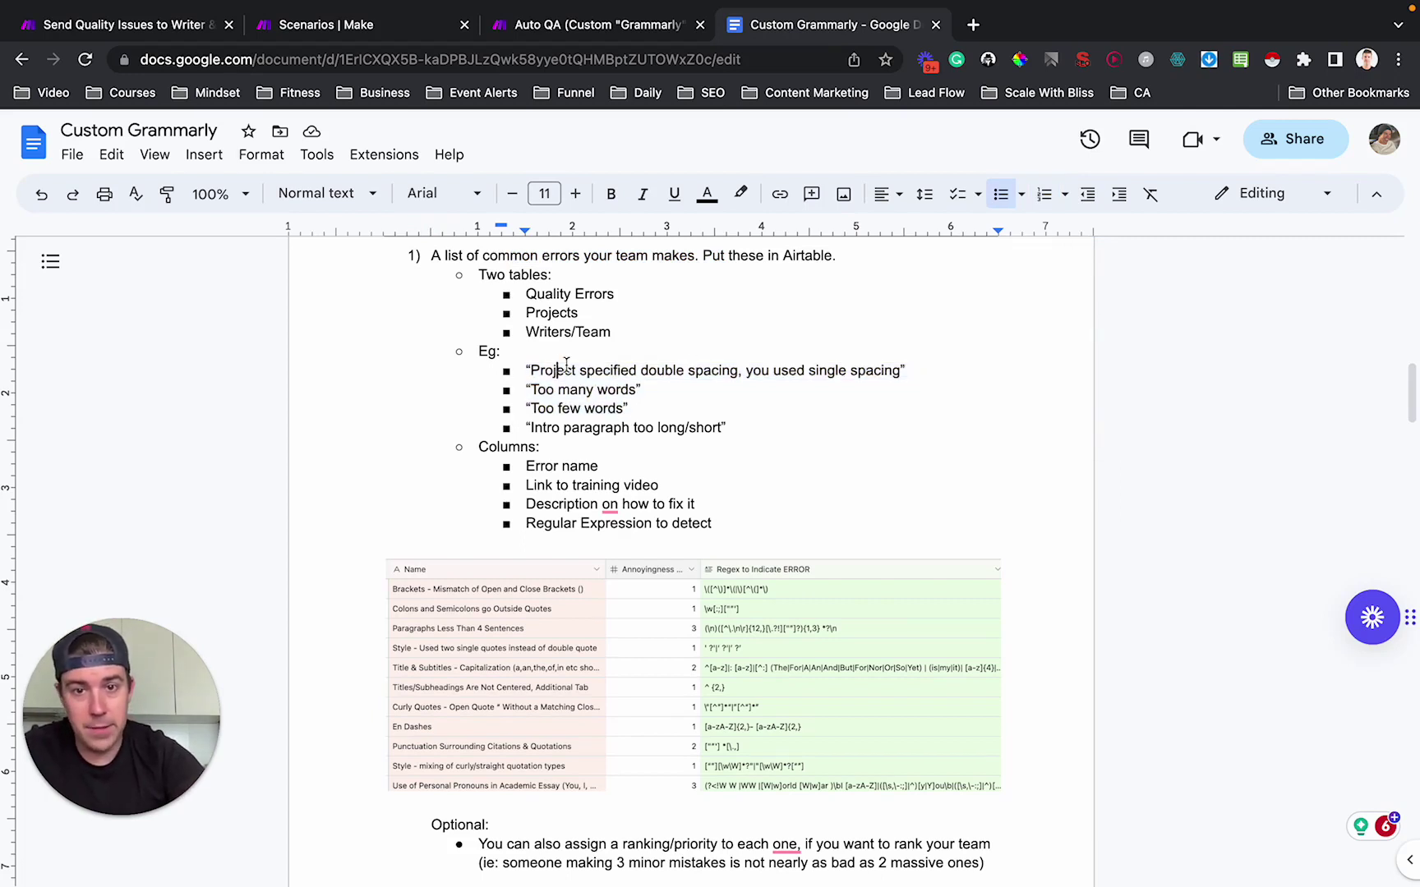
pyautogui.moveTo(555, 370); pyautogui.dragTo(857, 371)
pyautogui.click(857, 371)
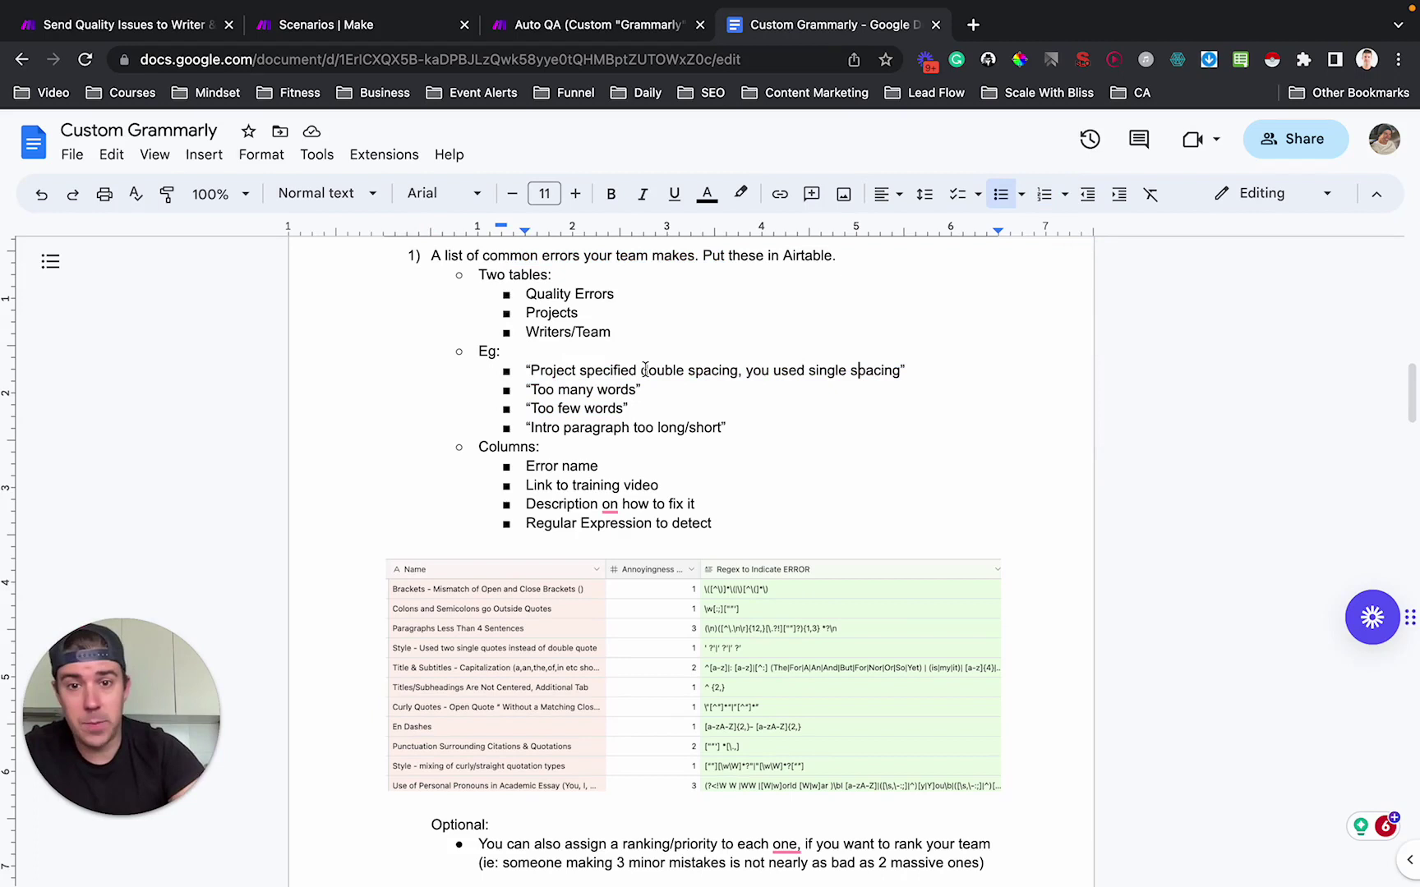
# - Add the example error “Missing links” after “Intro paragraph too long/short” in the "Eg:" list
pyautogui.click(735, 428)
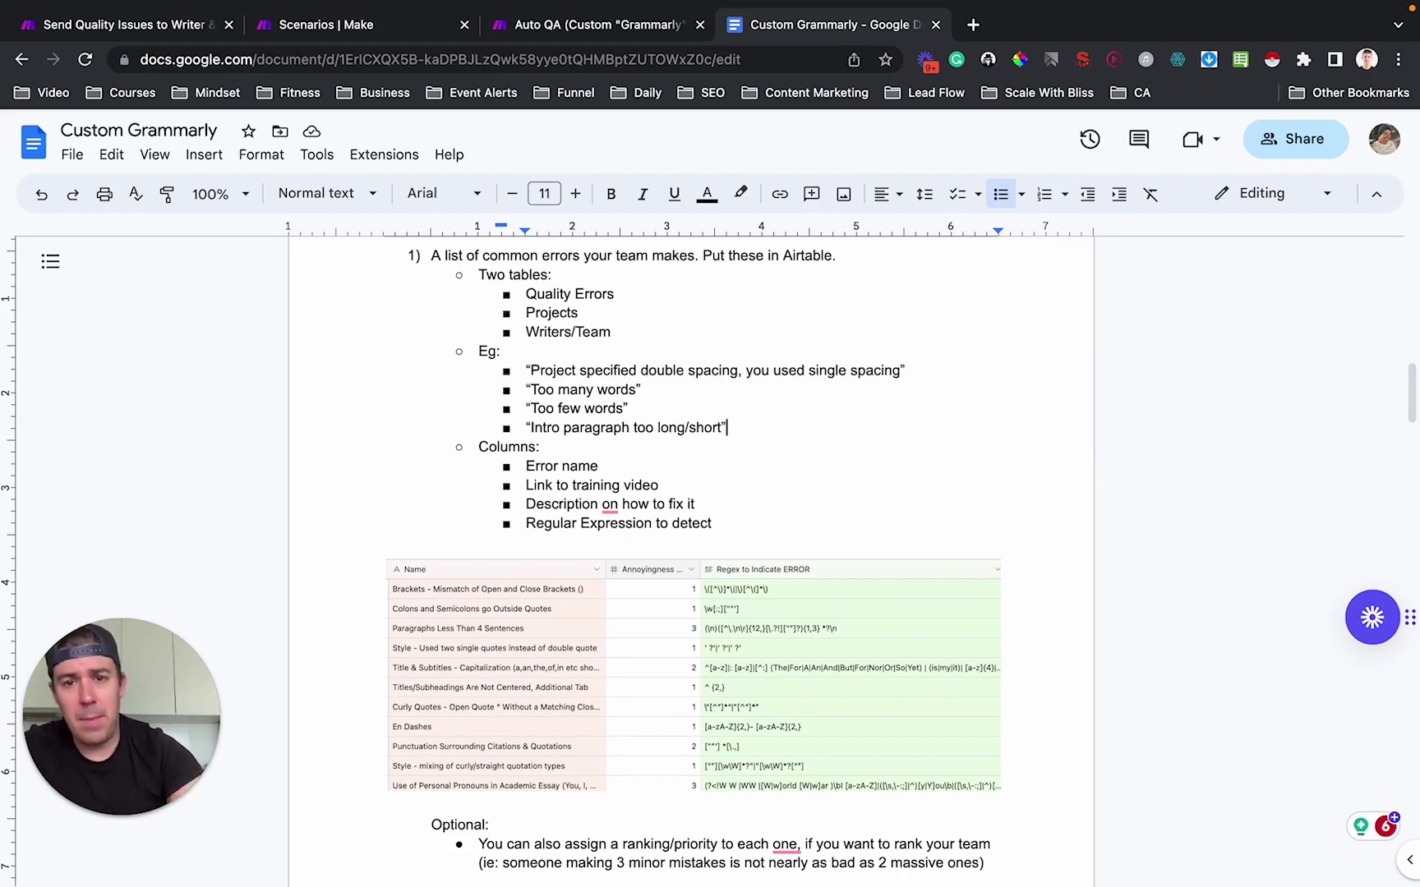
pyautogui.press('Return')
pyautogui.write('"missing links')
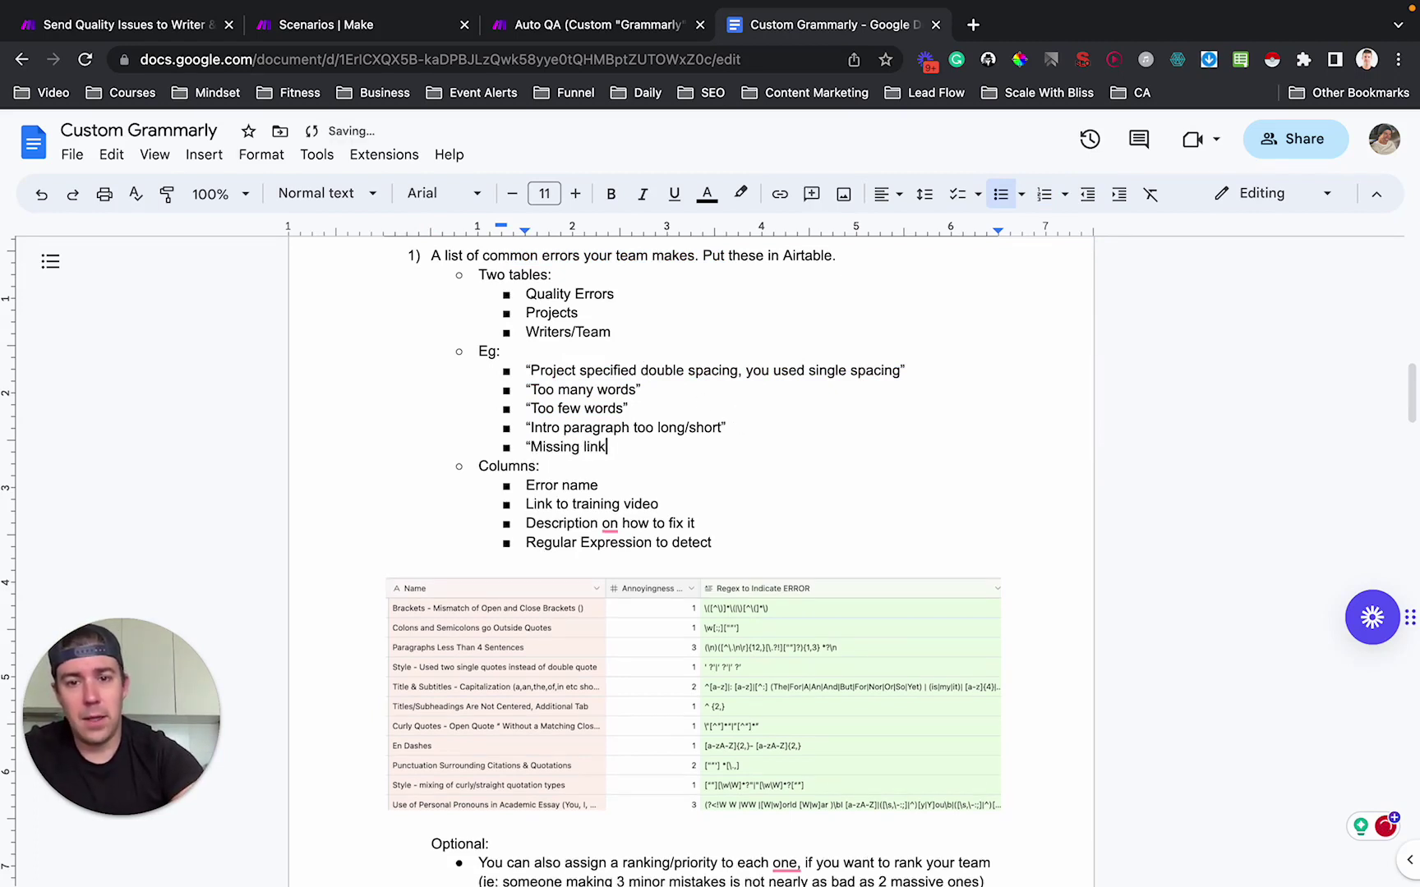
pyautogui.write('"')
# - Add the example error “Links don't work” below “Missing links”
pyautogui.press('Return')
pyautogui.write('"linkd')
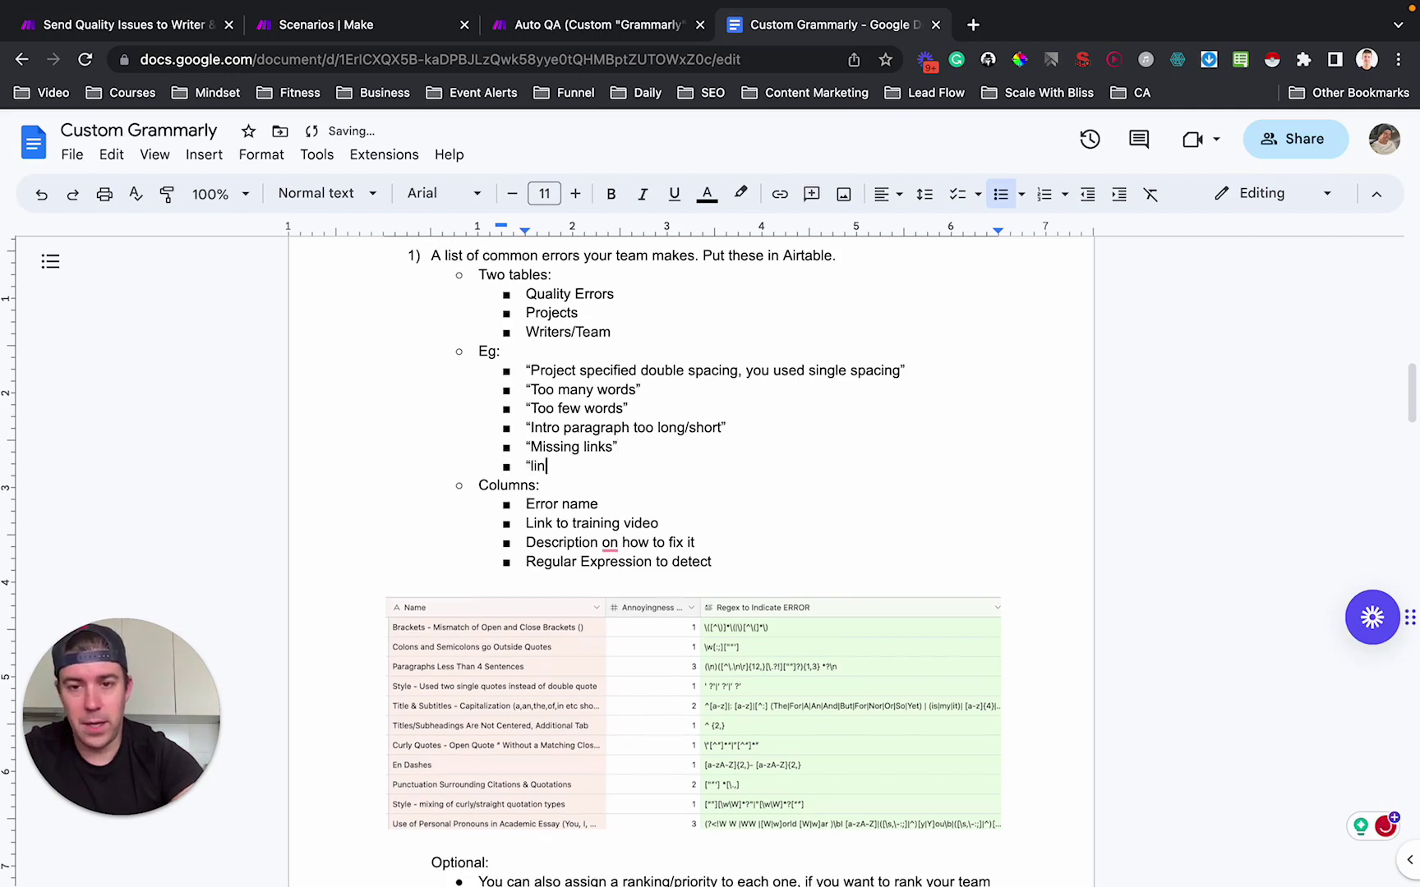
pyautogui.press('BackSpace')
pyautogui.write('s don')
pyautogui.press('BackSpace')
pyautogui.press('BackSpace')
pyautogui.press('BackSpace')
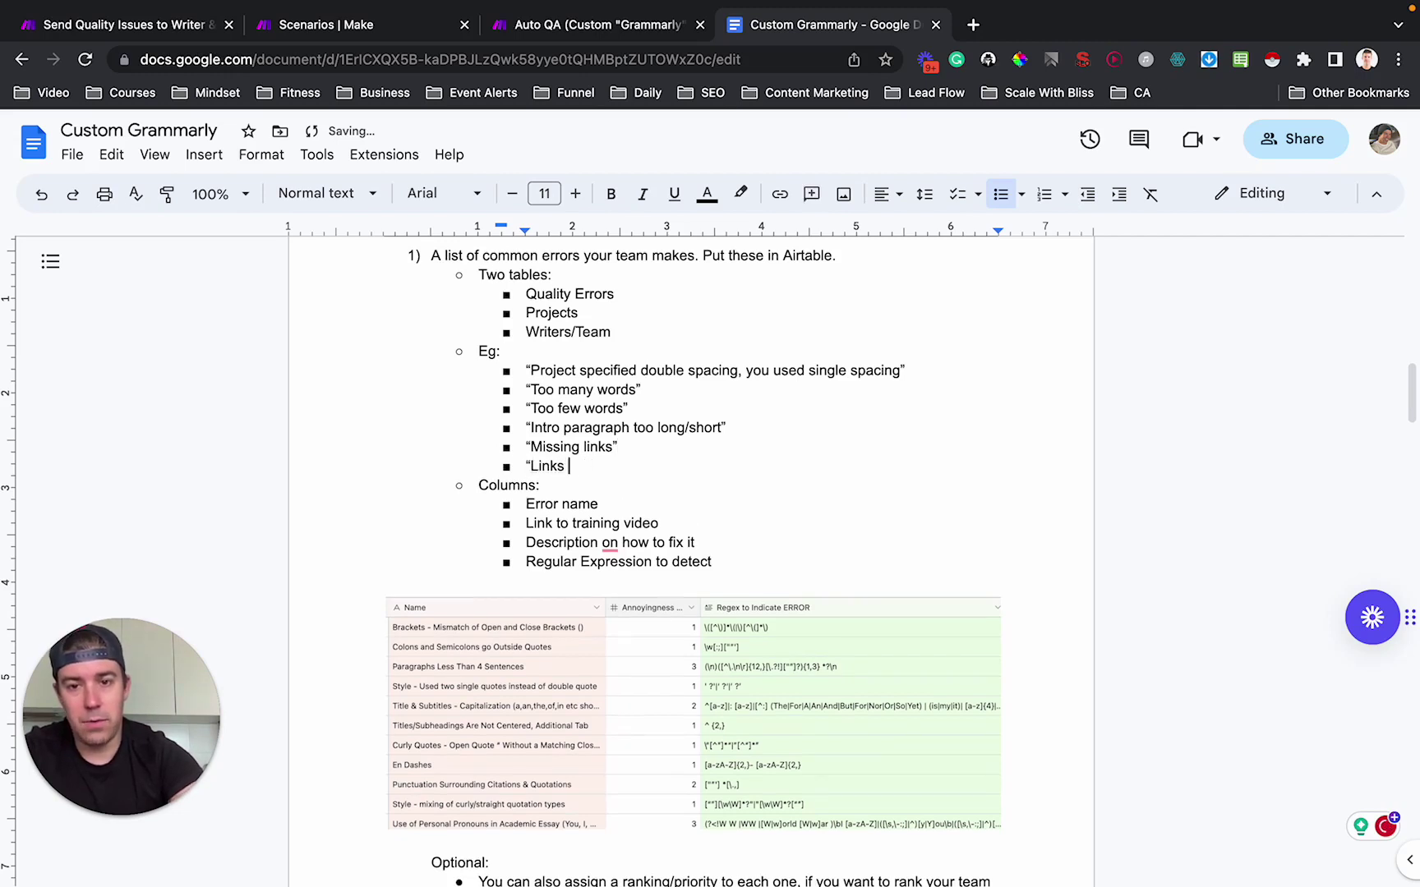
pyautogui.write('don\'t work"')
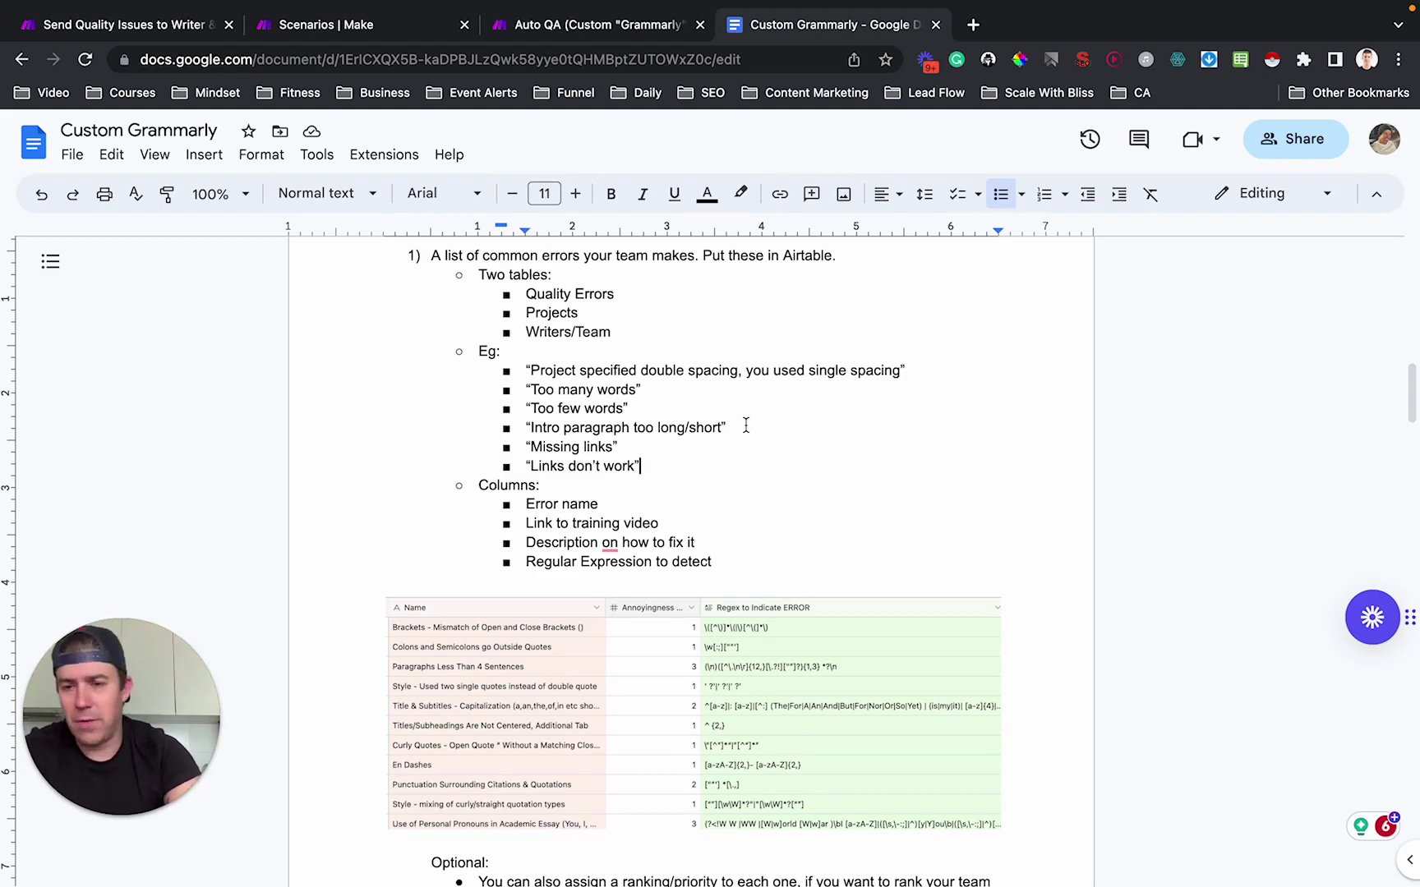
# - Add the example error “Tweet longer than X characters” below “Links don't work” in the "Eg:" list
pyautogui.press('Return')
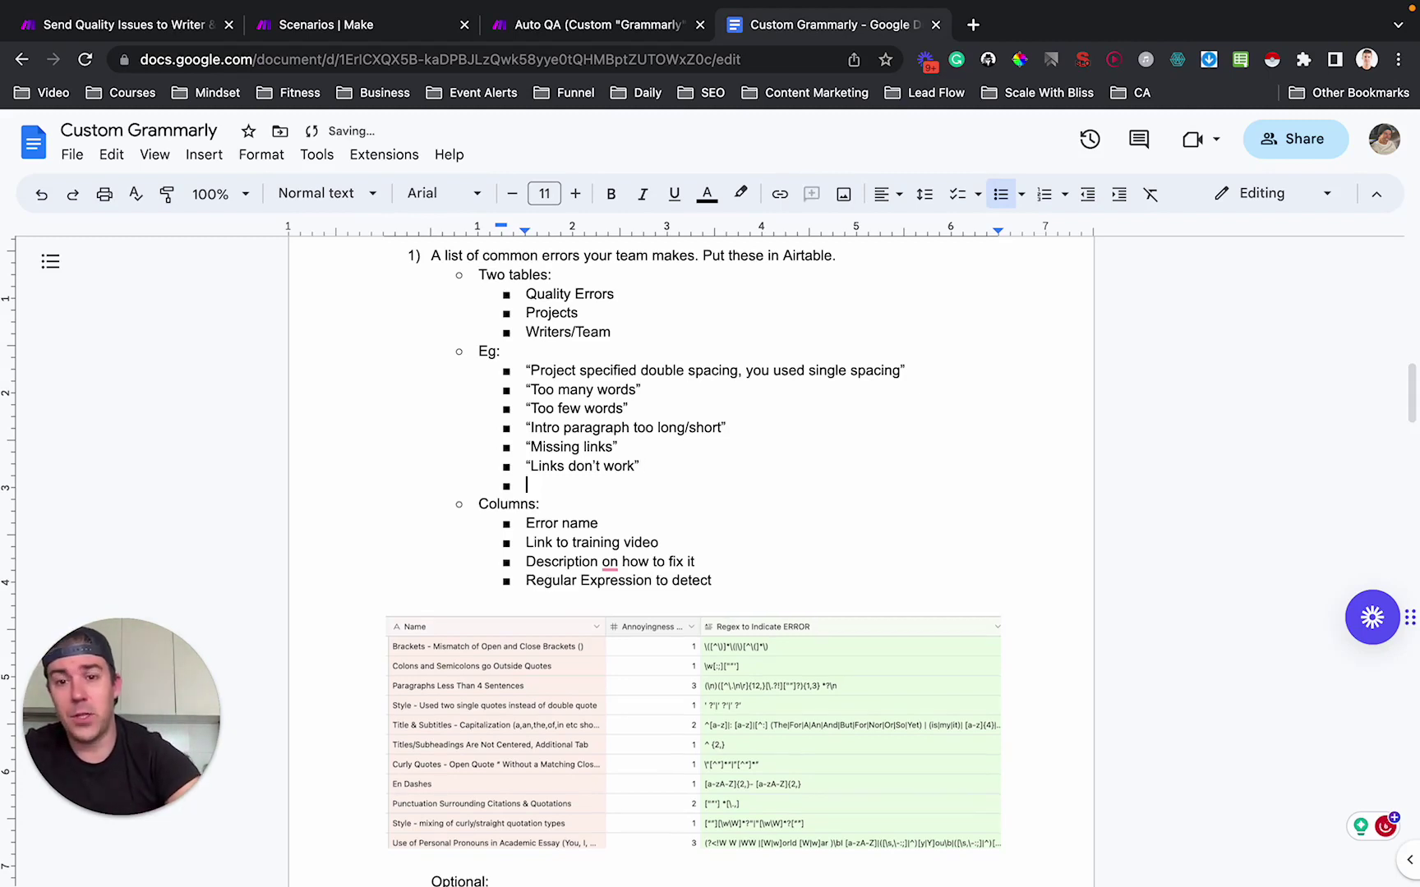
pyautogui.write('"Tweet lo')
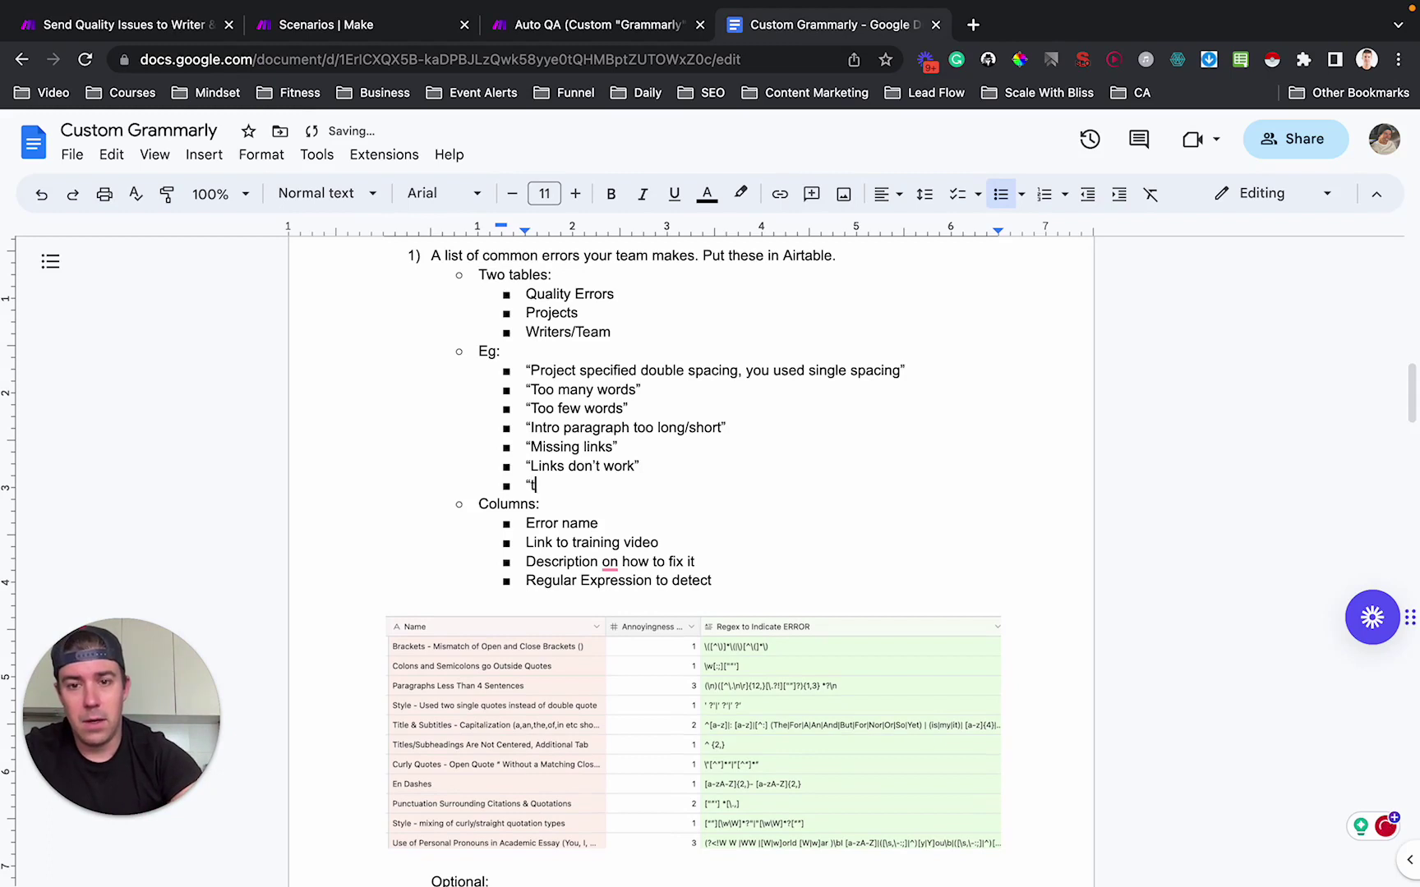
pyautogui.write('nger than ')
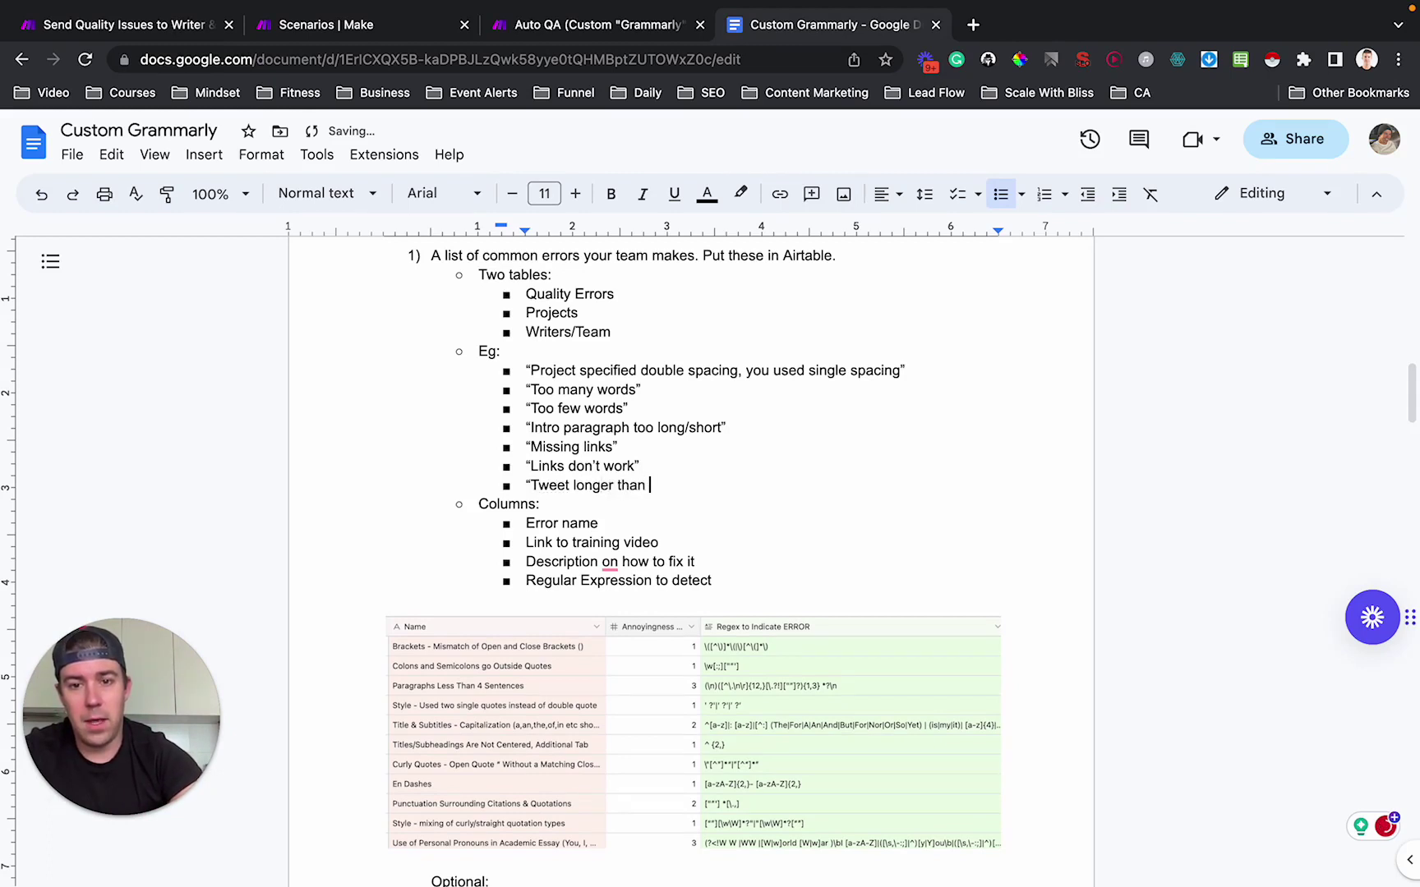
pyautogui.write('X characters"')
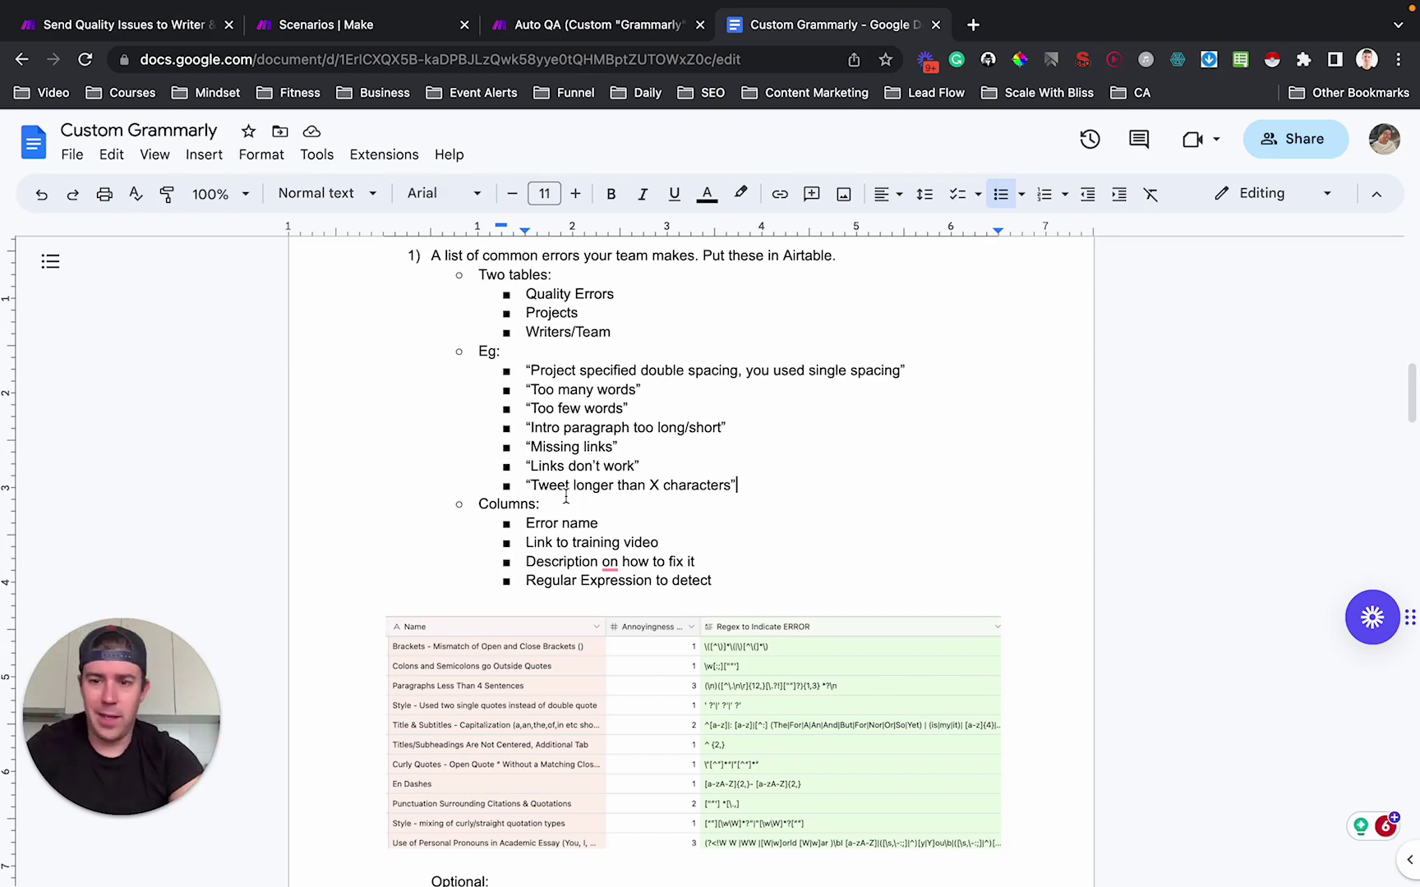
# - Read through each entry in the "Columns:" list, from "Error name" to "Regular Expression to detect"
pyautogui.scroll(-2, 564, 498)
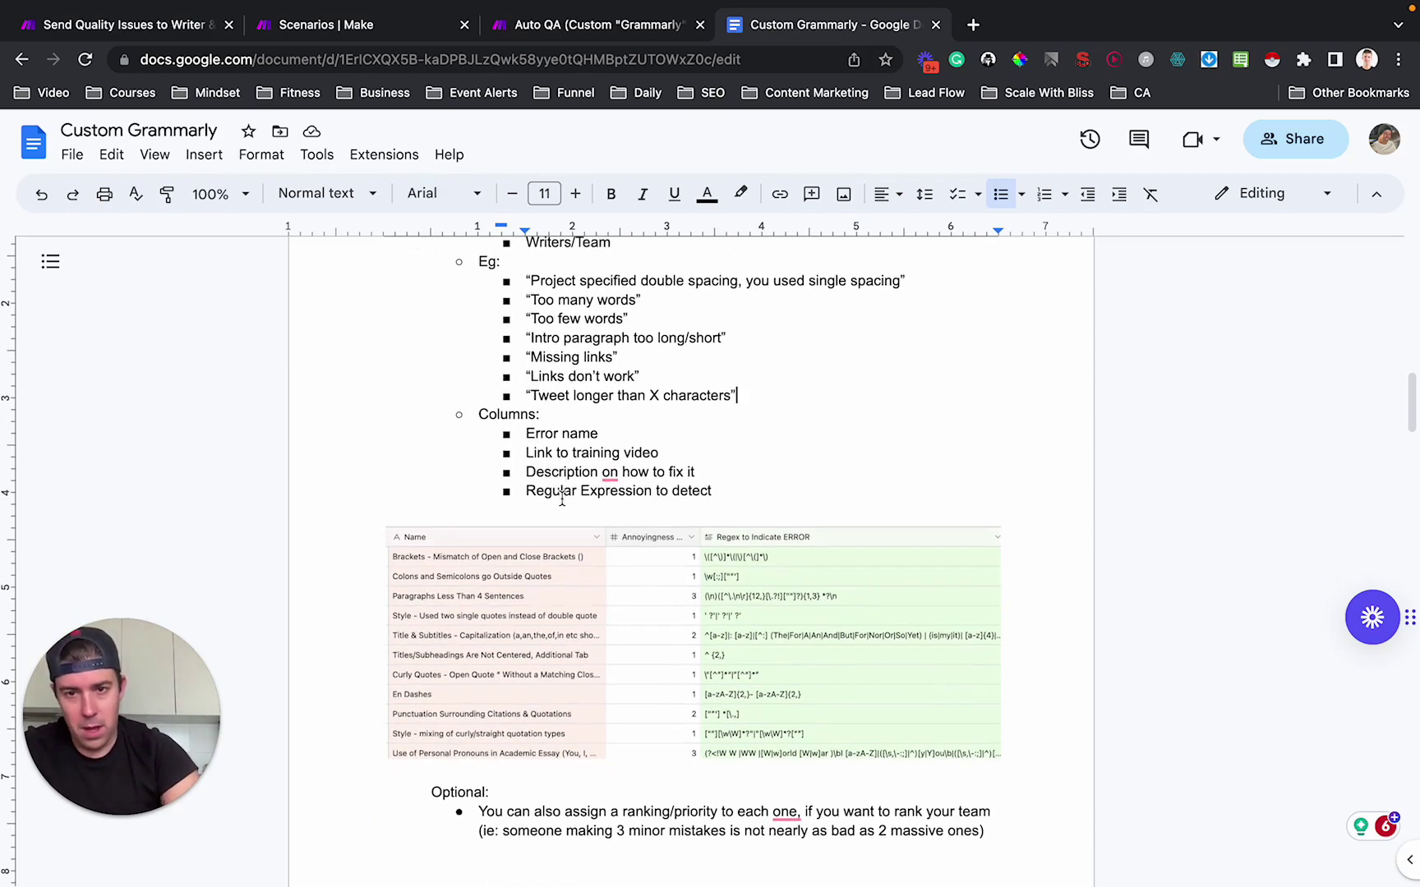
pyautogui.moveTo(527, 428); pyautogui.dragTo(715, 493)
pyautogui.click(534, 509)
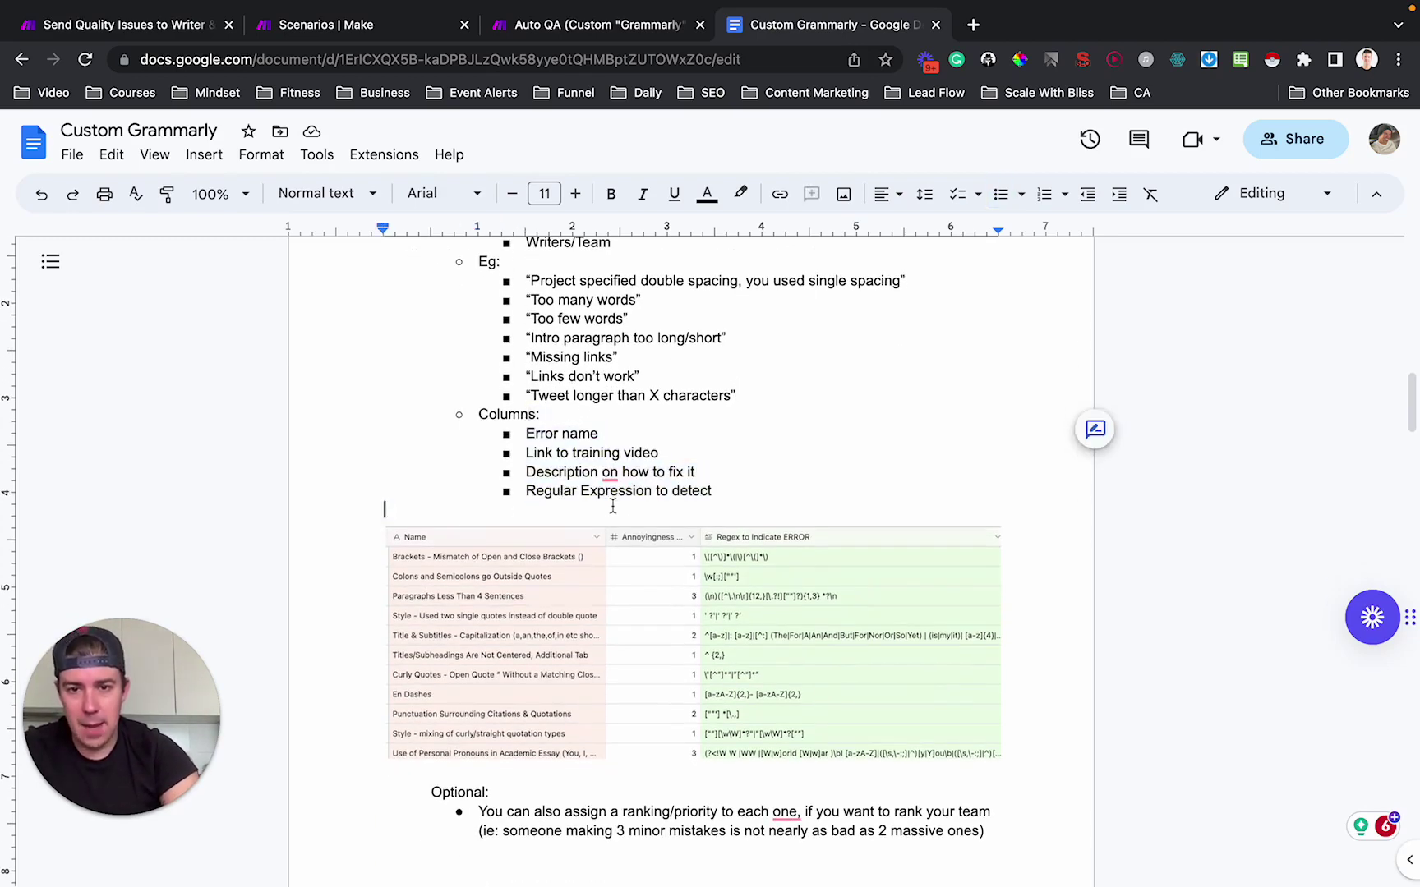
pyautogui.moveTo(526, 433); pyautogui.dragTo(617, 435)
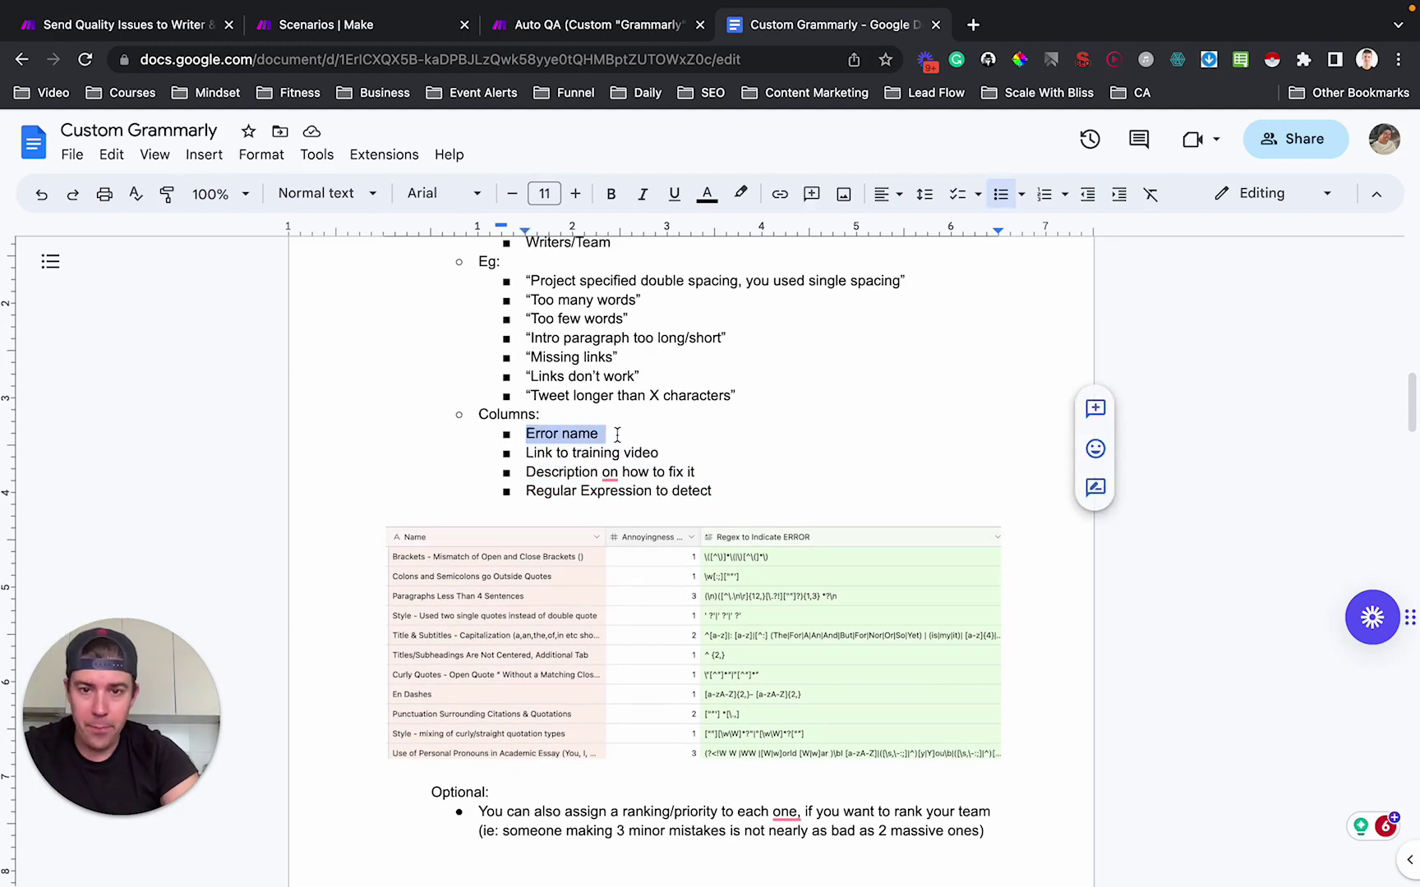
pyautogui.click(526, 452)
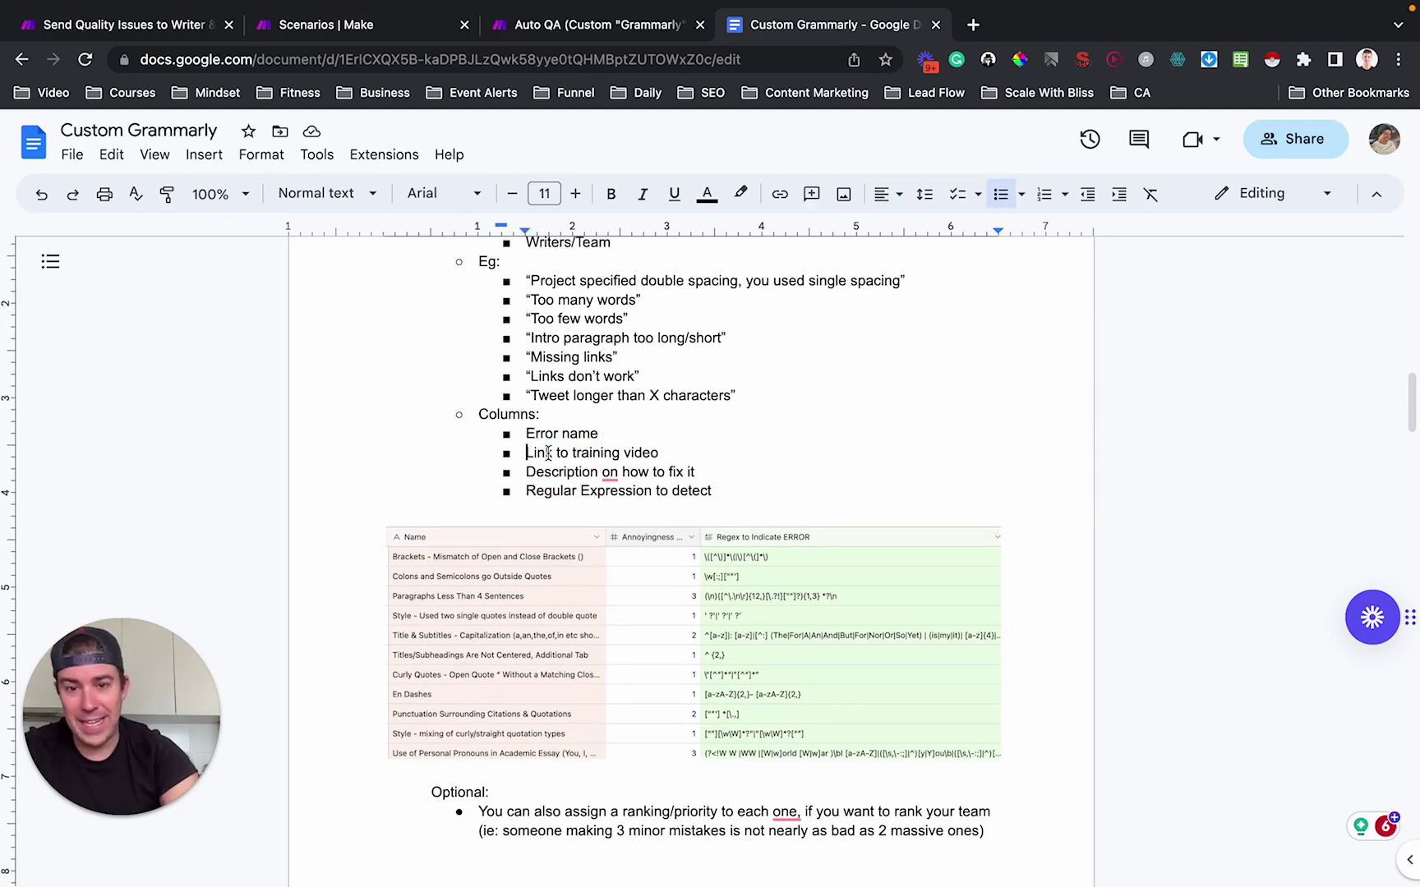
pyautogui.moveTo(548, 454); pyautogui.dragTo(696, 454)
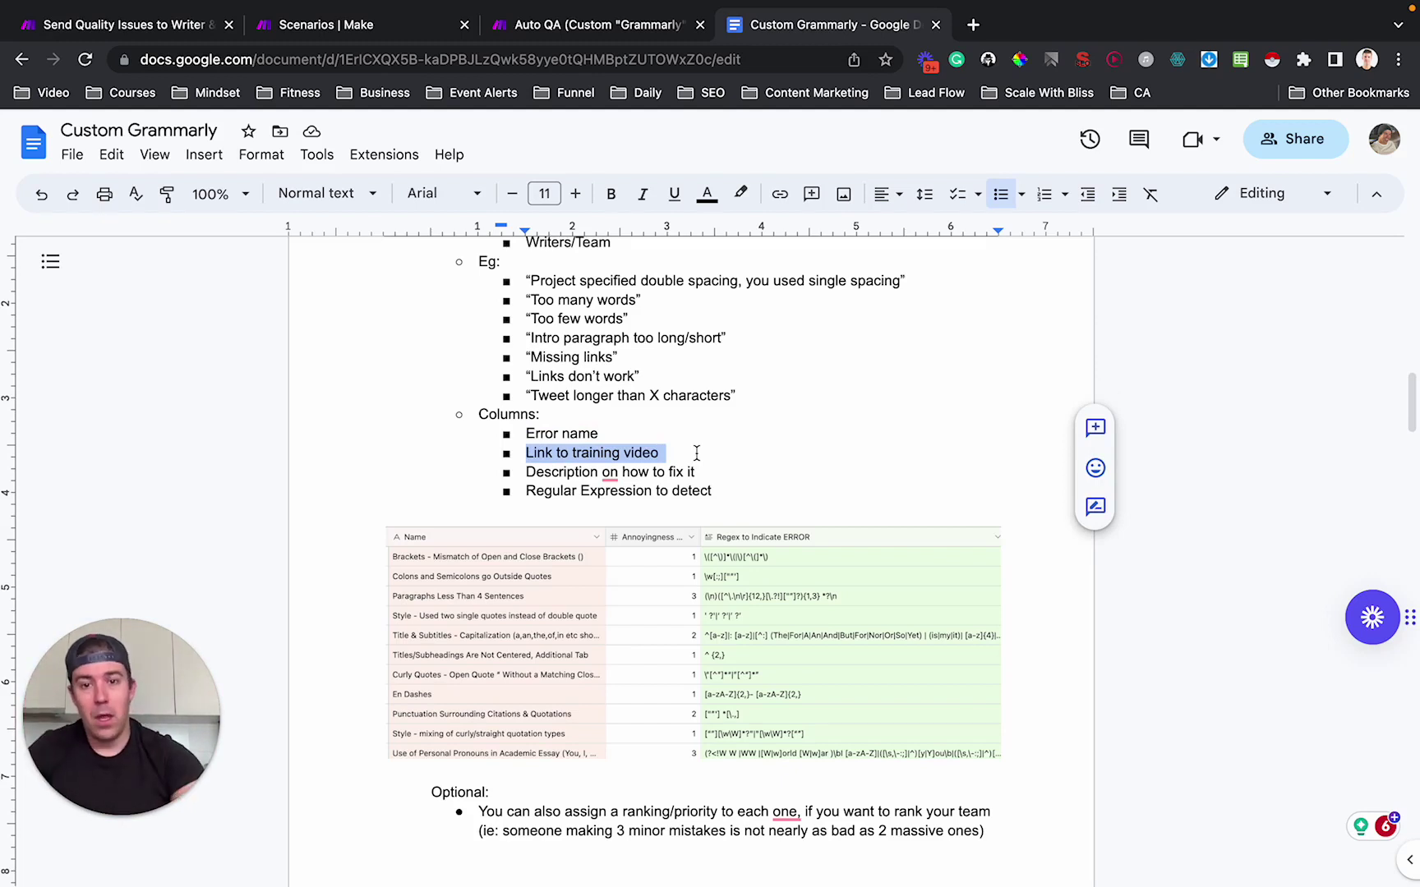
pyautogui.moveTo(698, 473); pyautogui.dragTo(526, 472)
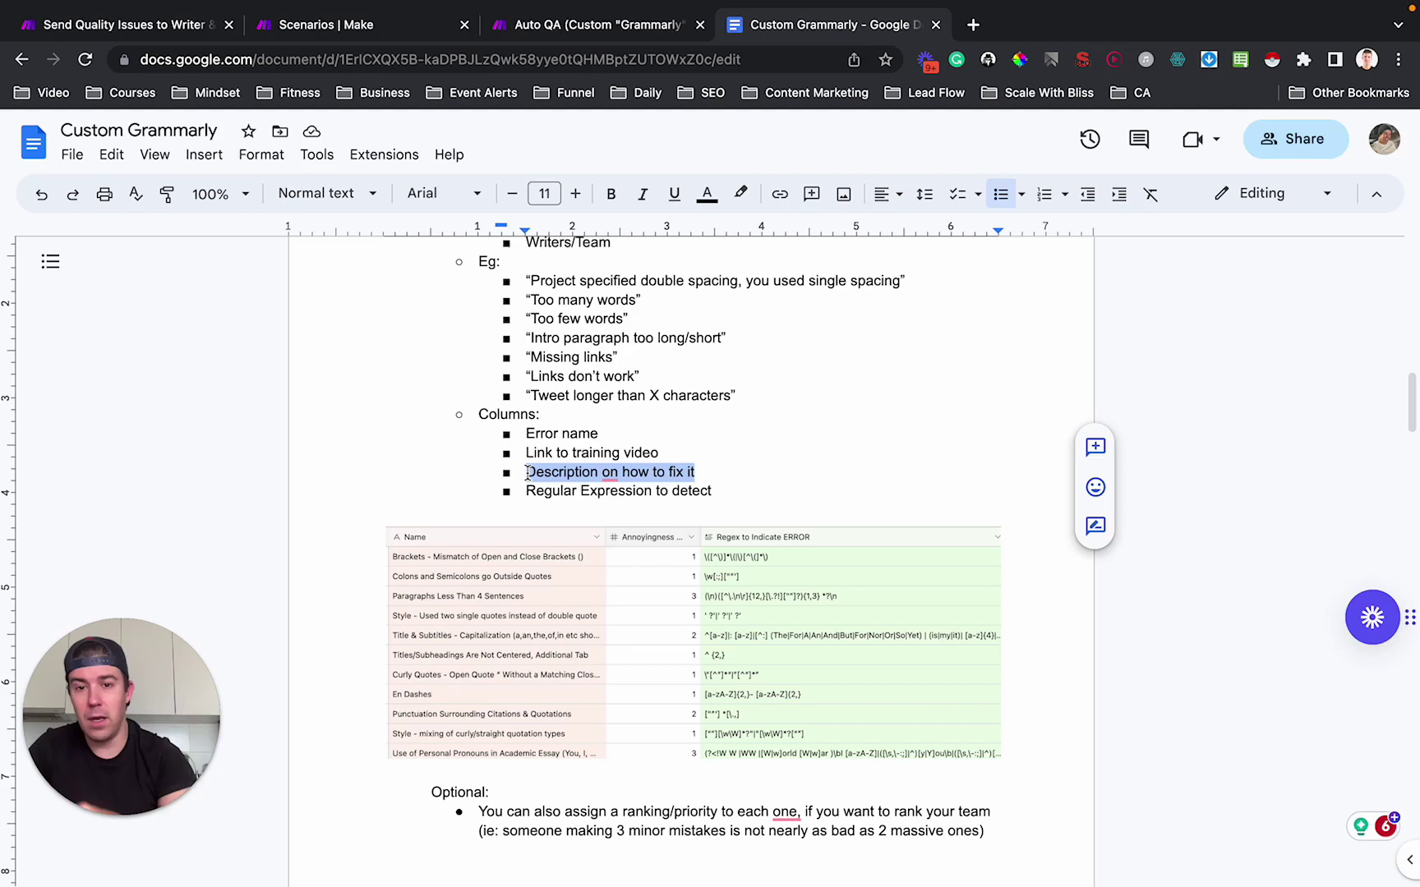
pyautogui.moveTo(524, 491); pyautogui.dragTo(721, 490)
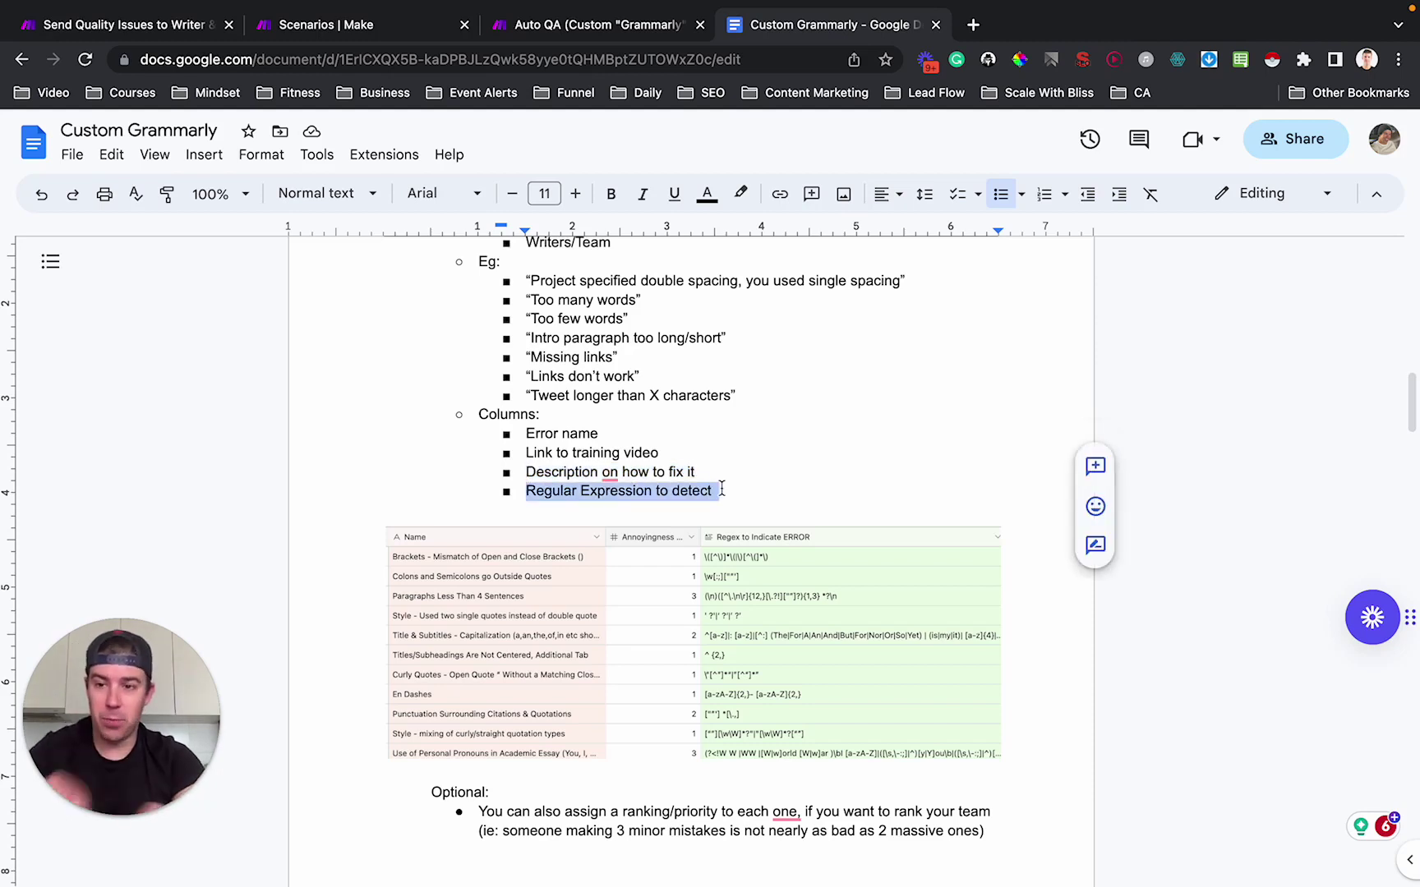
pyautogui.click(721, 490)
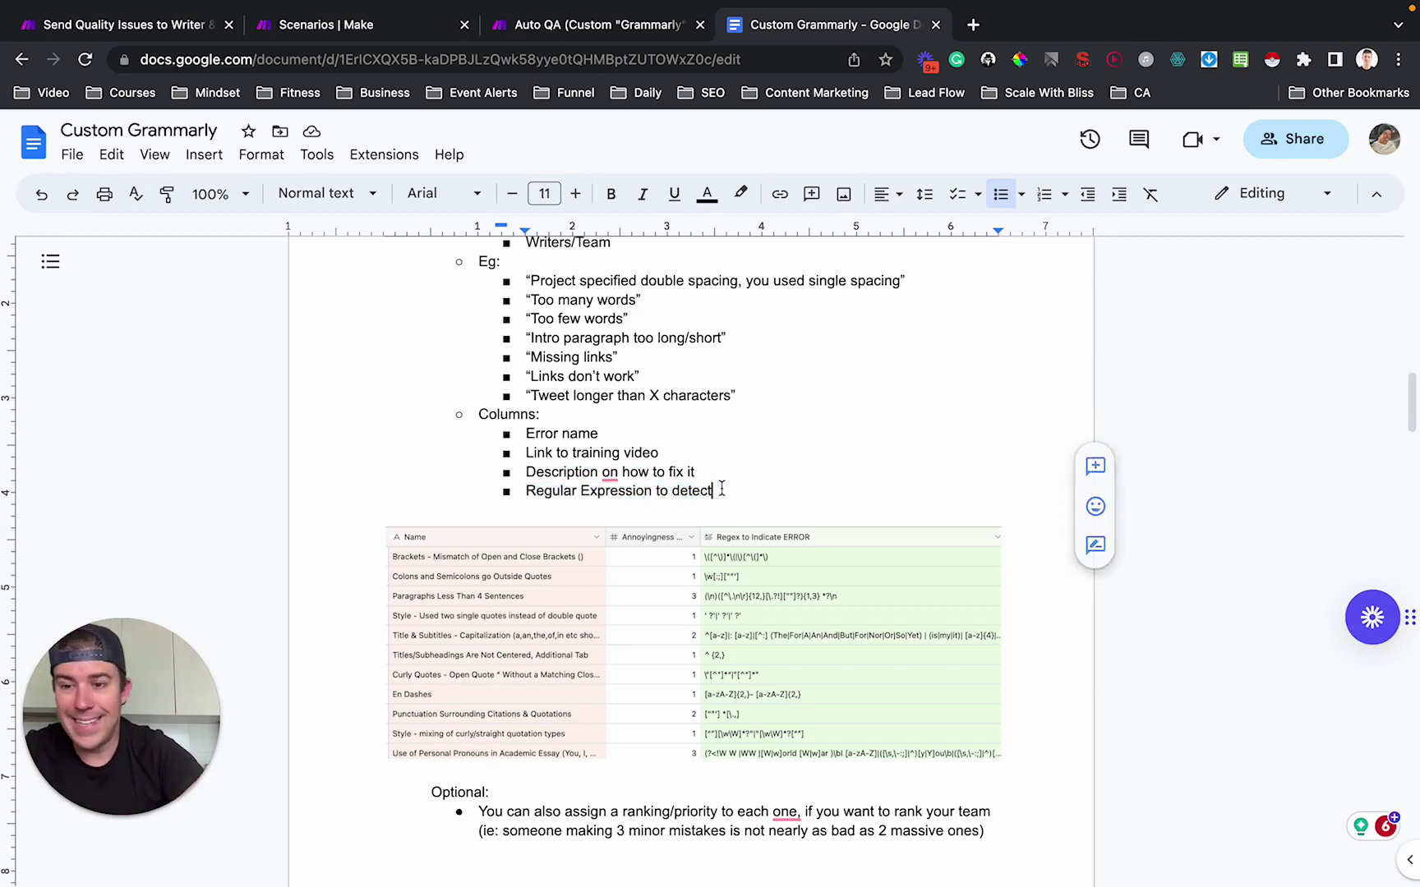
pyautogui.moveTo(712, 490); pyautogui.dragTo(472, 491)
pyautogui.click(634, 491)
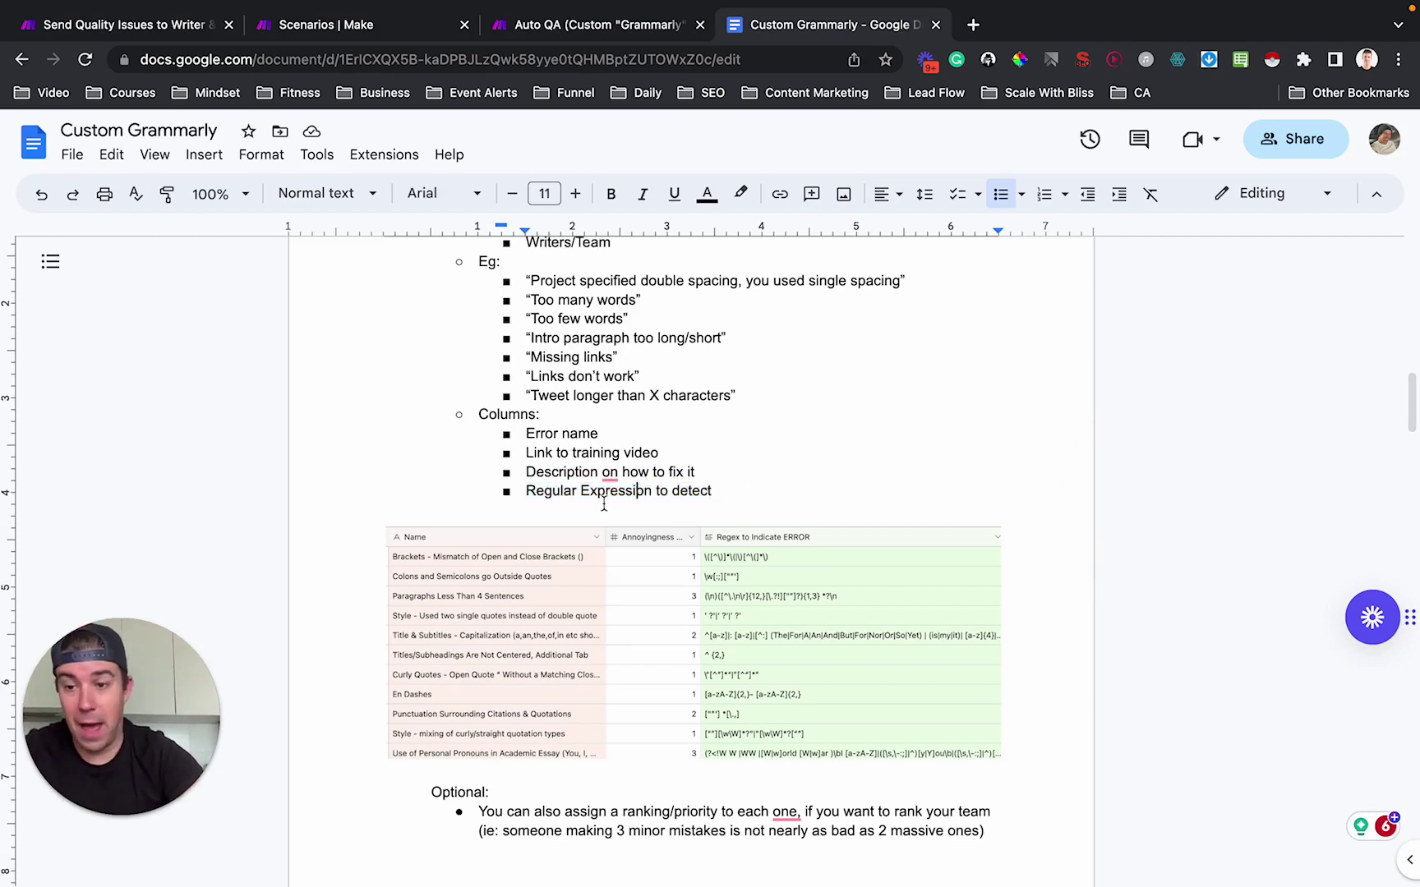
# - Read the "Optional:" note about assigning a ranking or priority to each error
pyautogui.scroll(-5, 603, 498)
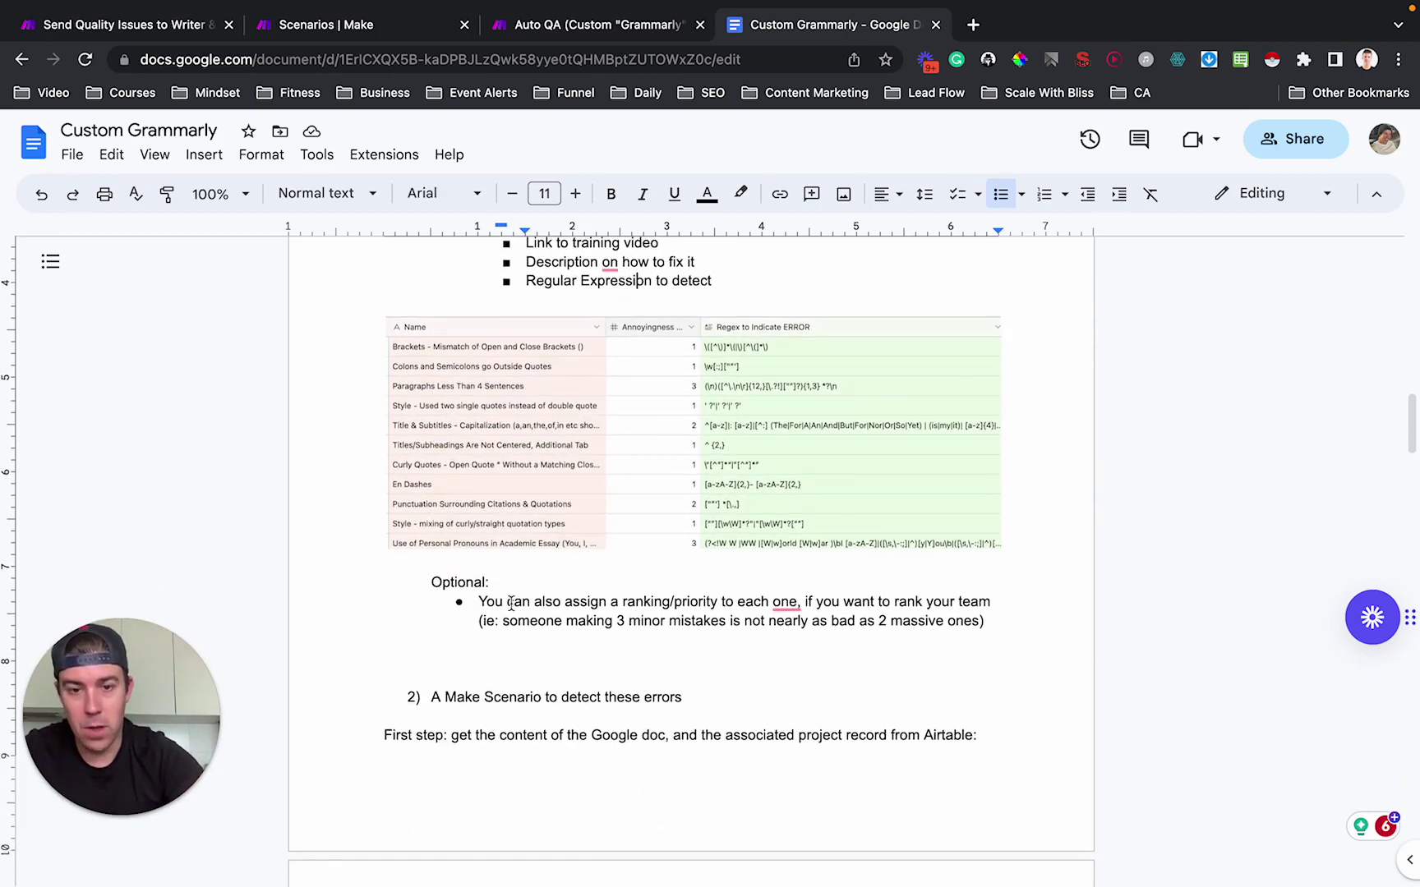
pyautogui.moveTo(478, 601); pyautogui.dragTo(613, 622)
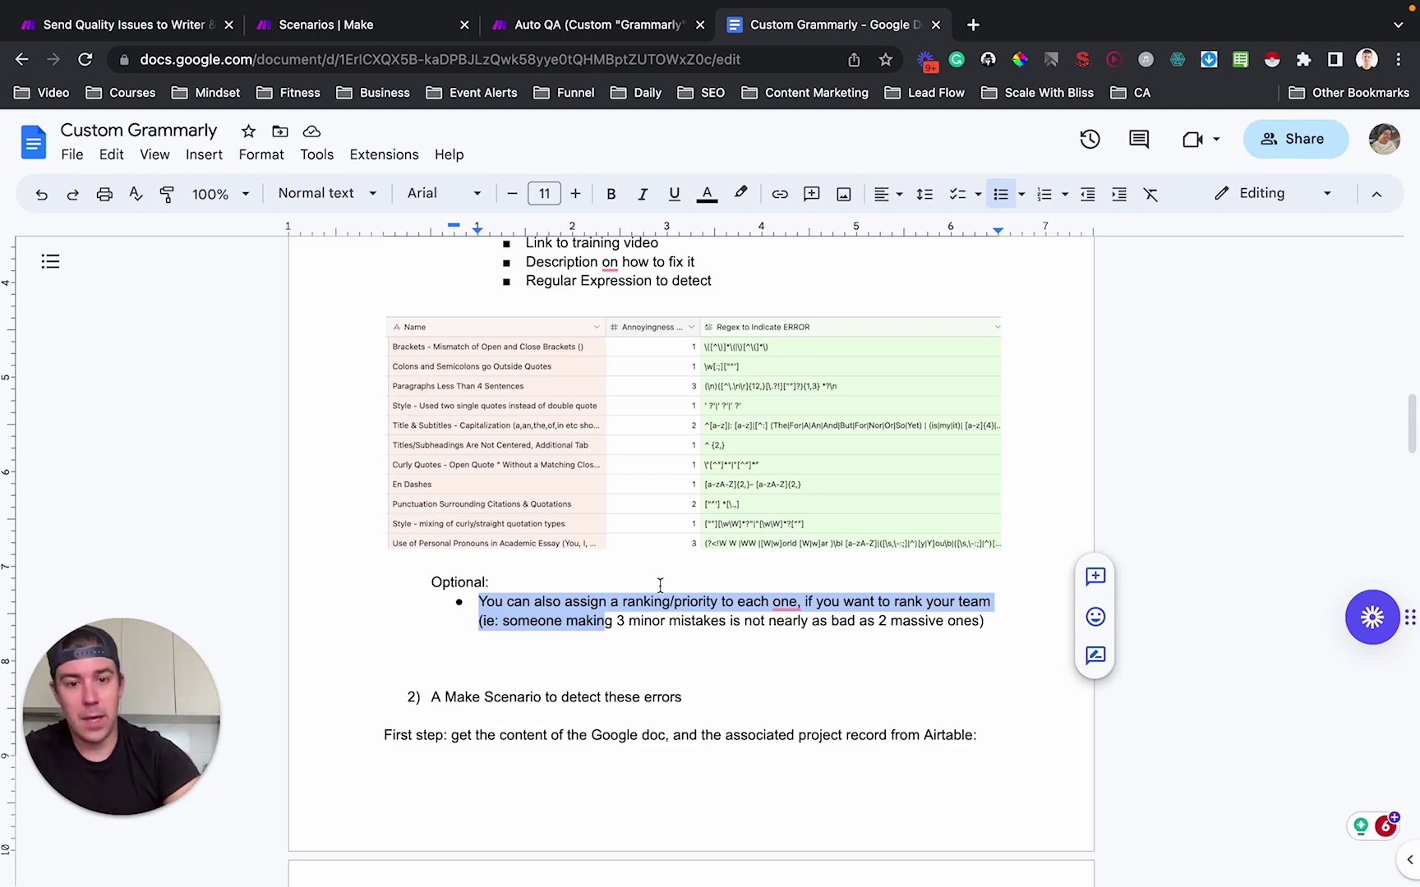
pyautogui.click(739, 623)
pyautogui.moveTo(535, 623); pyautogui.dragTo(894, 624)
pyautogui.click(893, 623)
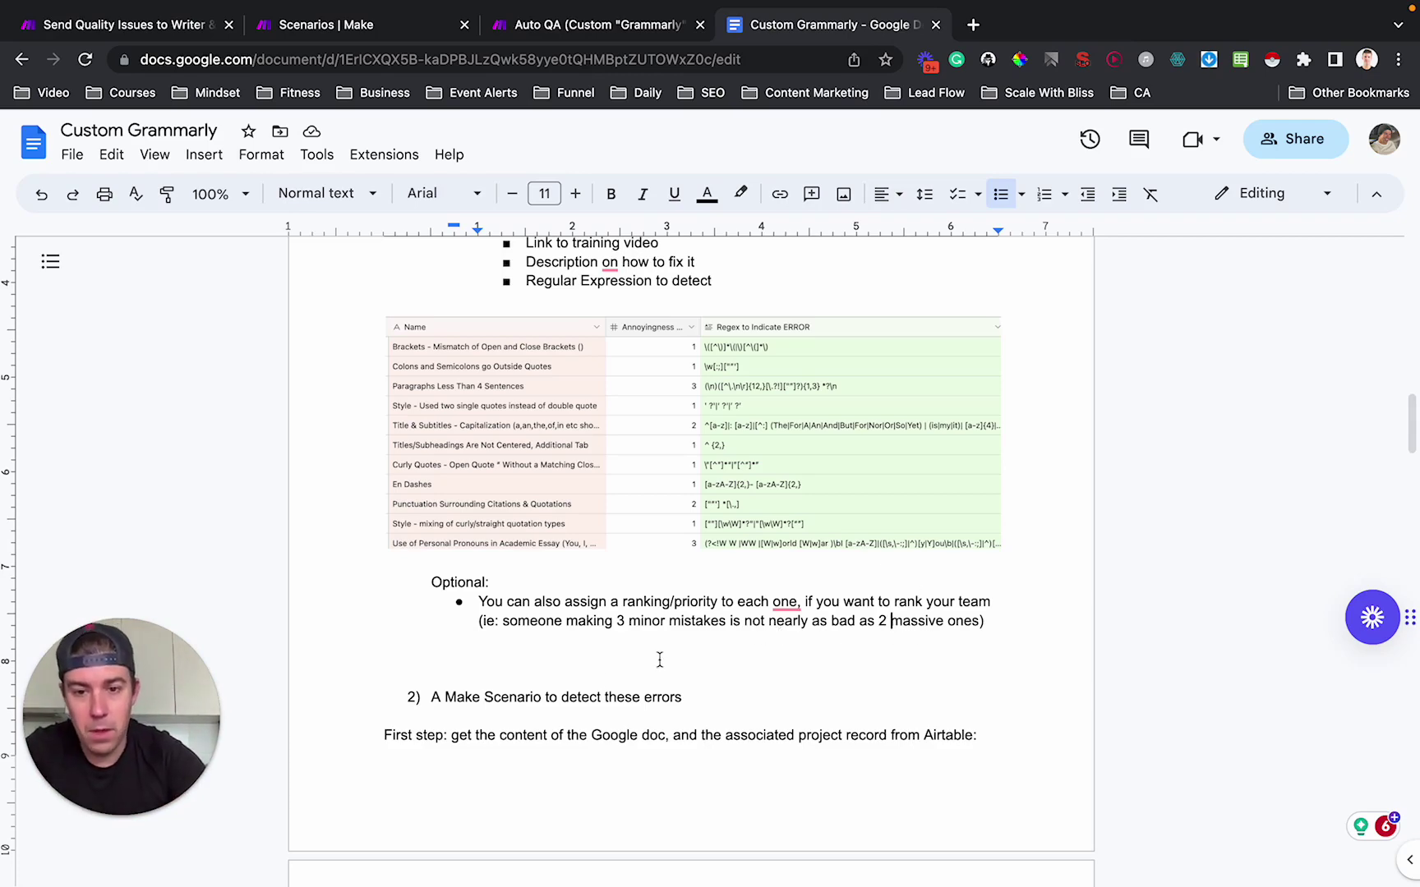
# - Review requirement 2 about a Make Scenario to detect the errors, including its first step and the Google Docs, Router and Get Project diagram
pyautogui.click(548, 698)
pyautogui.moveTo(426, 698); pyautogui.dragTo(665, 698)
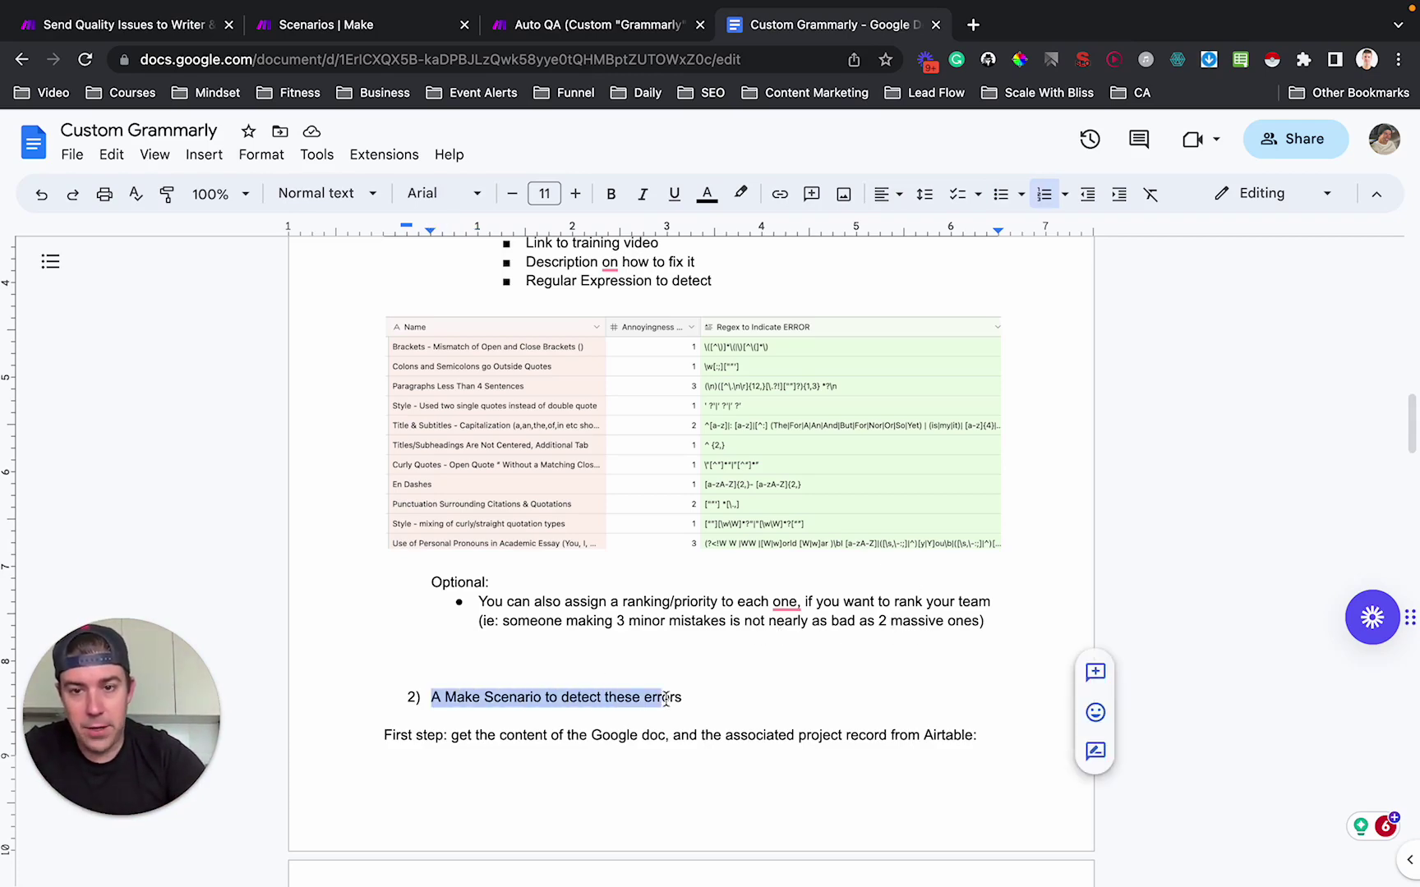
pyautogui.click(666, 698)
pyautogui.scroll(-5, 665, 699)
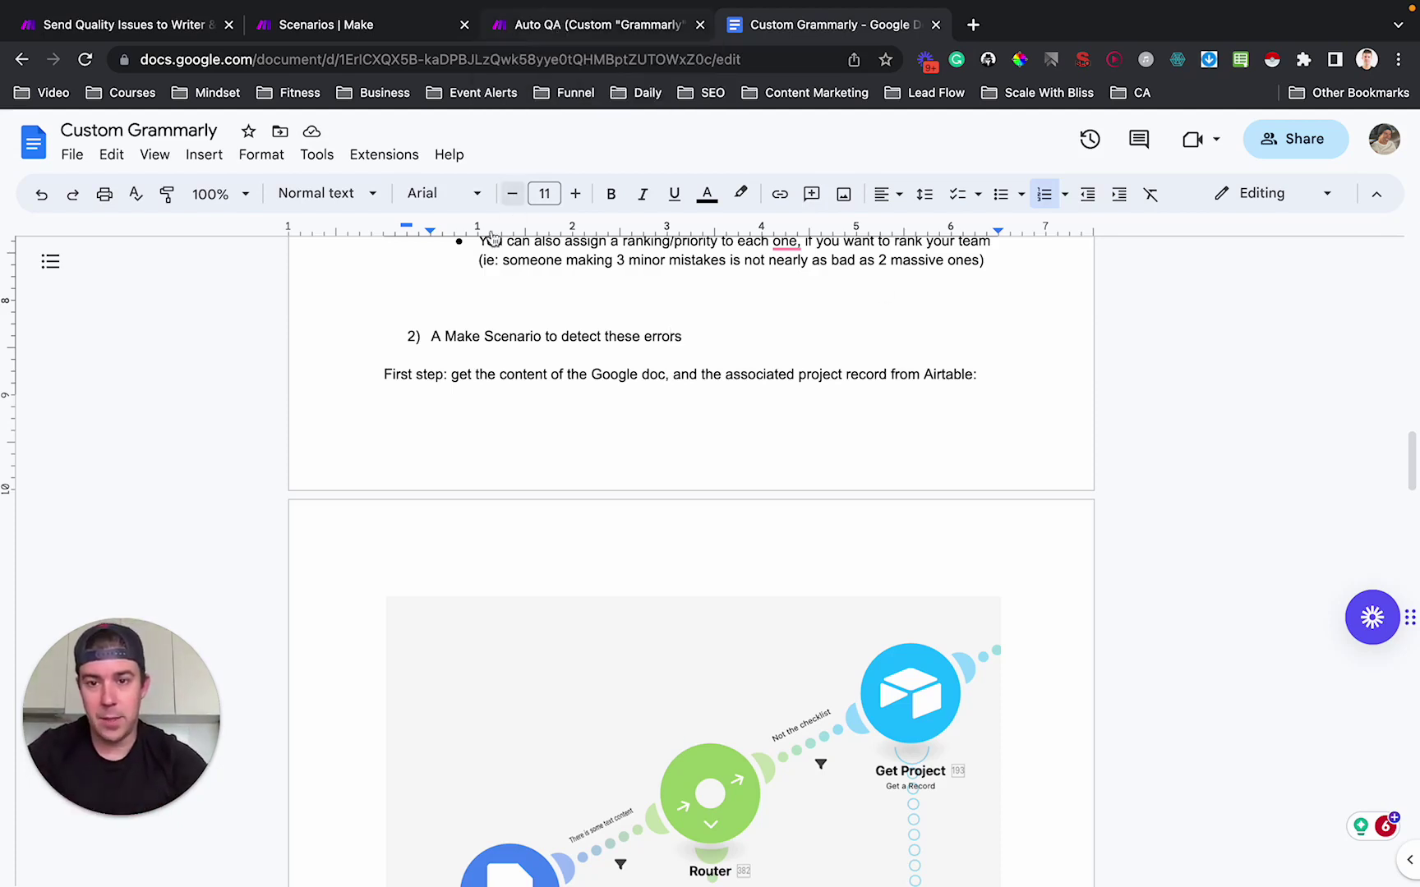
pyautogui.scroll(-3, 450, 472)
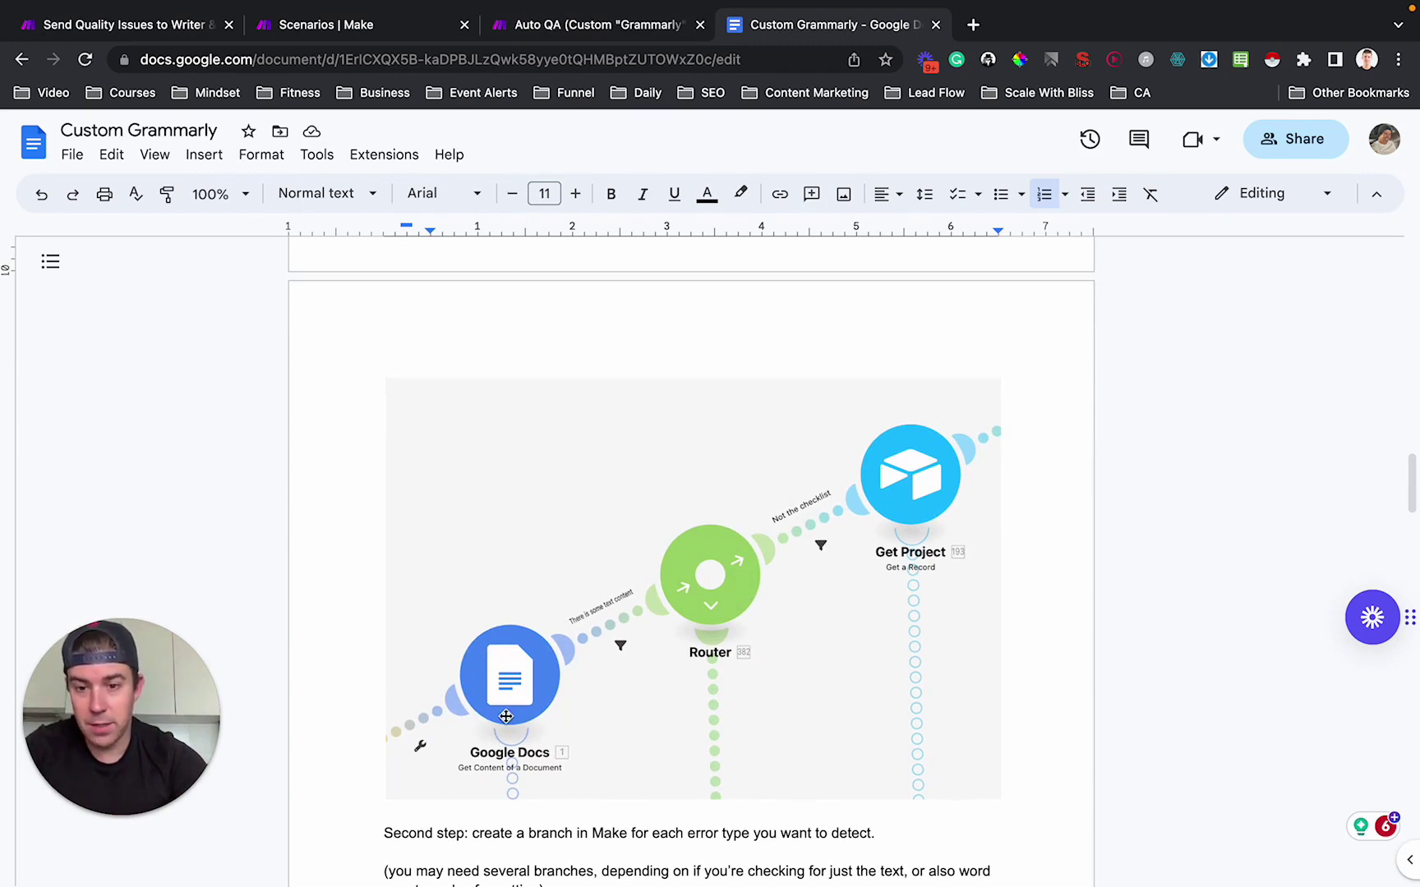
pyautogui.scroll(-2, 605, 745)
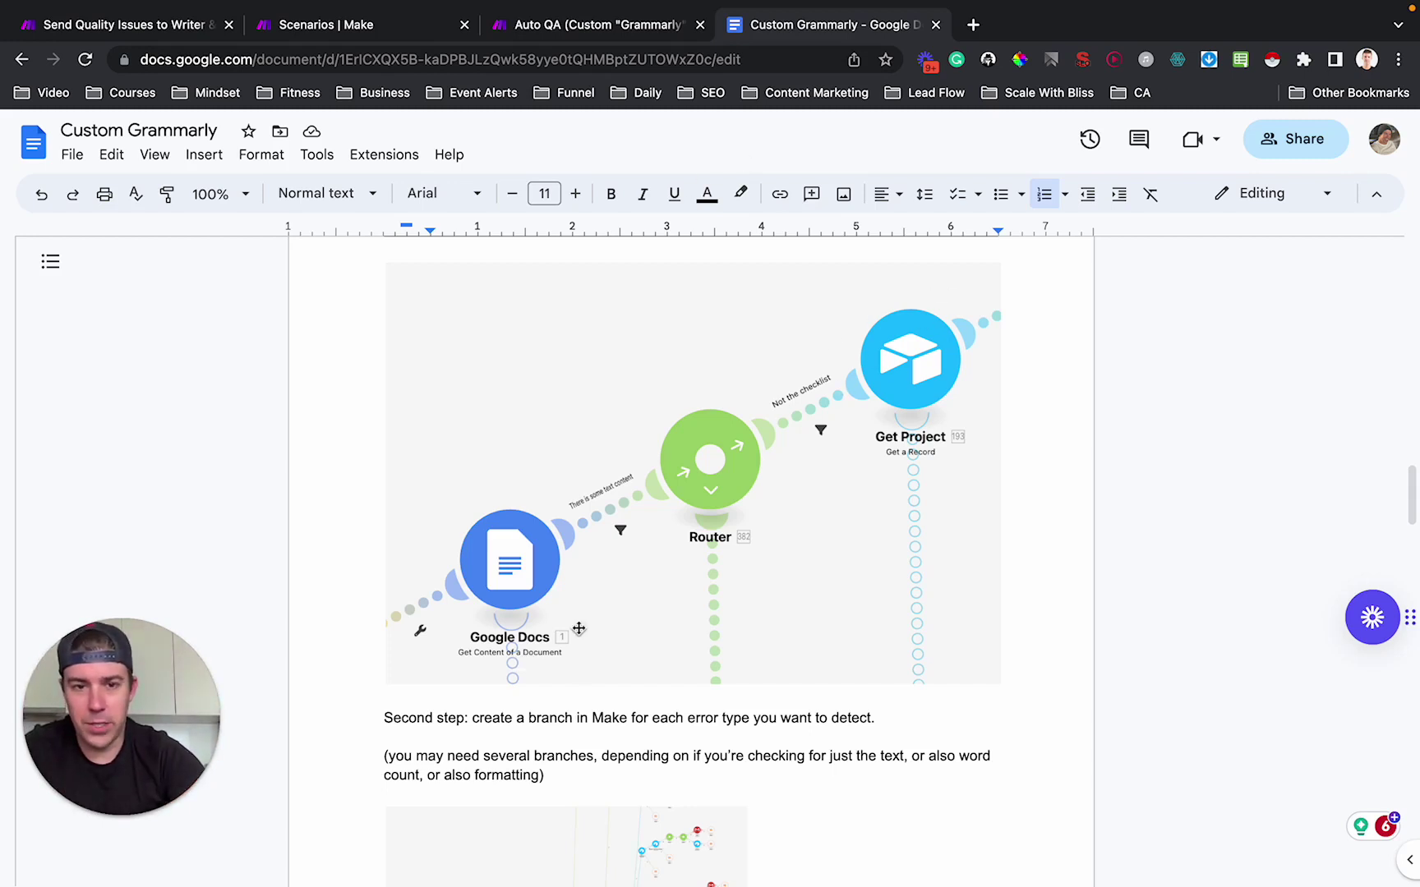
pyautogui.scroll(-3, 542, 681)
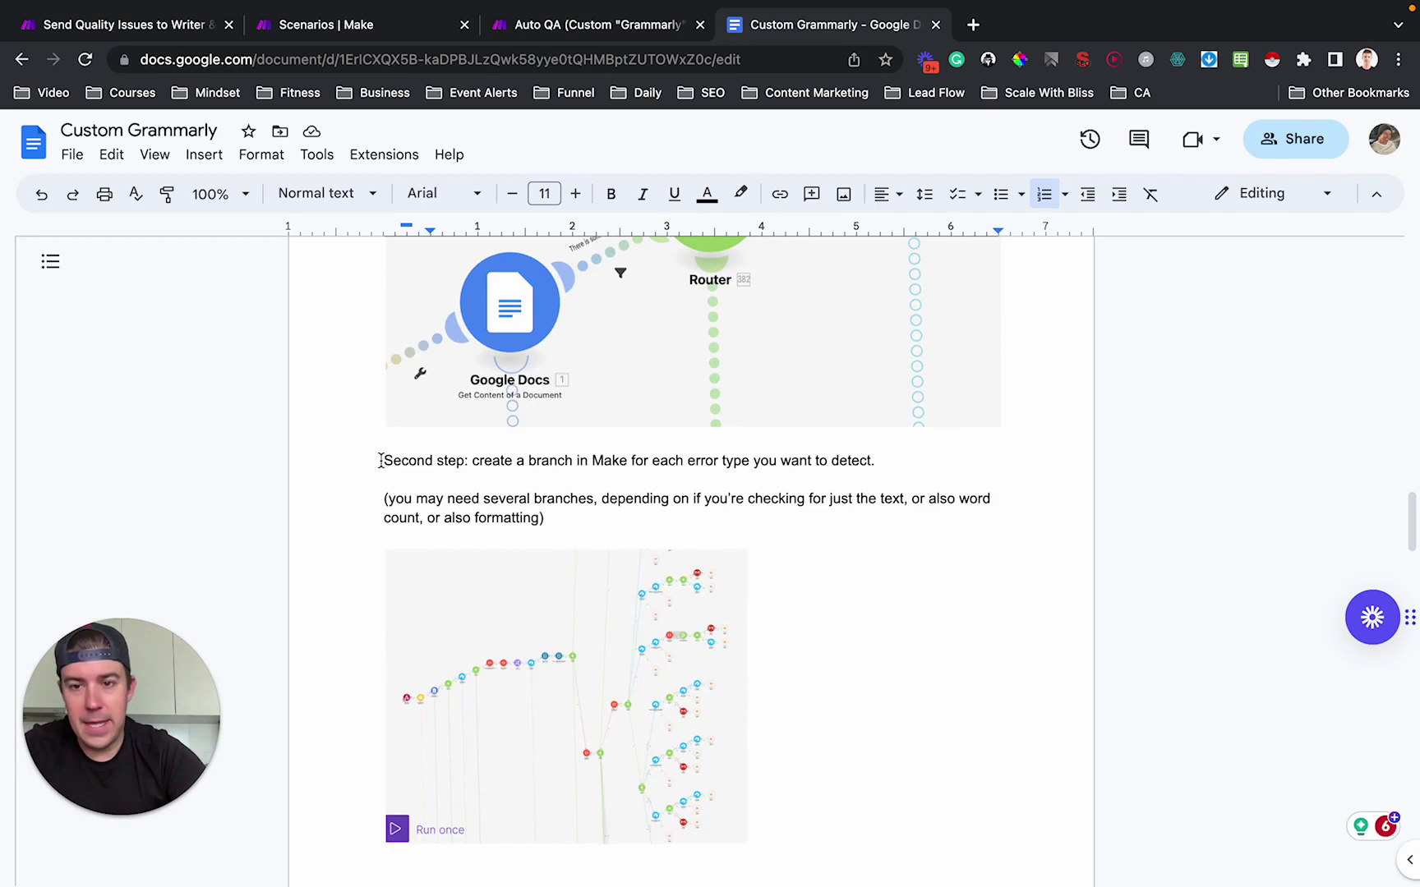
# - Make the label "Second step:" bold in the sentence about creating a branch in Make for each error type
pyautogui.moveTo(383, 461); pyautogui.dragTo(703, 466)
pyautogui.hotkey('ctrl', 'b')
pyautogui.click(550, 464)
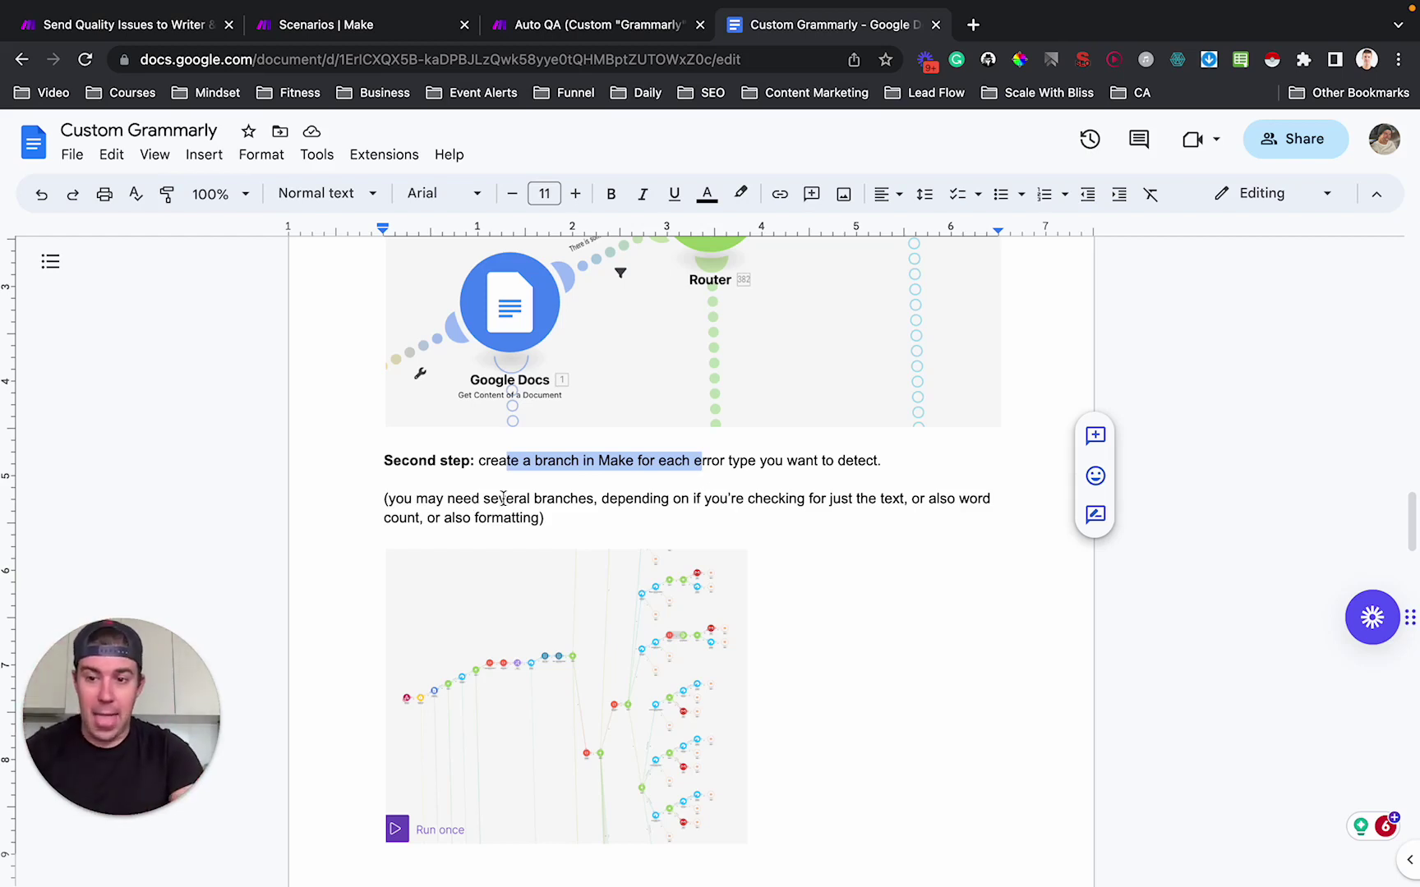
# - Examine the second step's text, its branching scenario image and the explanation of what each branch needs to do
pyautogui.scroll(-3, 500, 618)
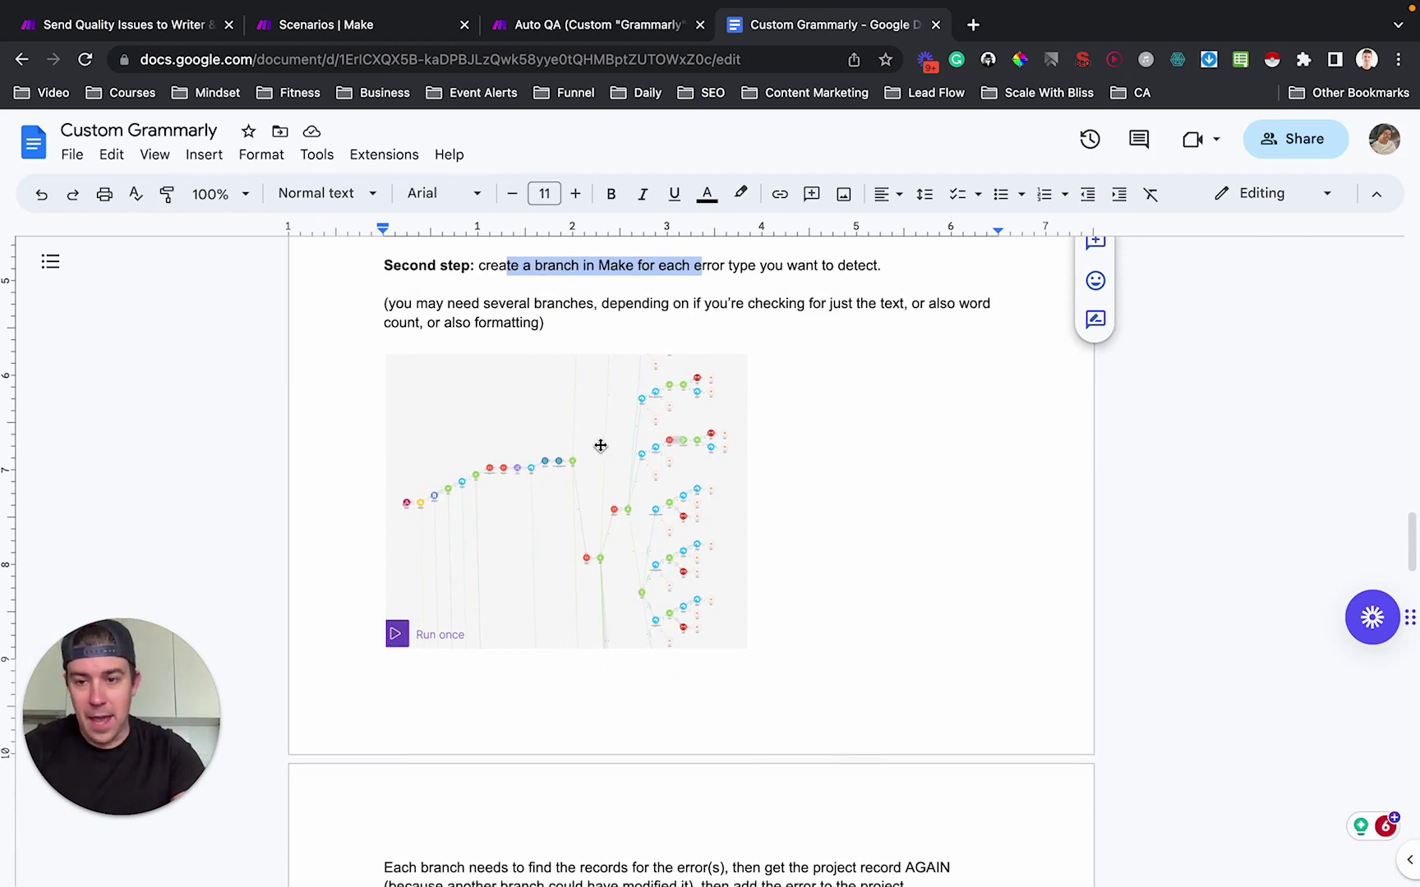
pyautogui.click(525, 292)
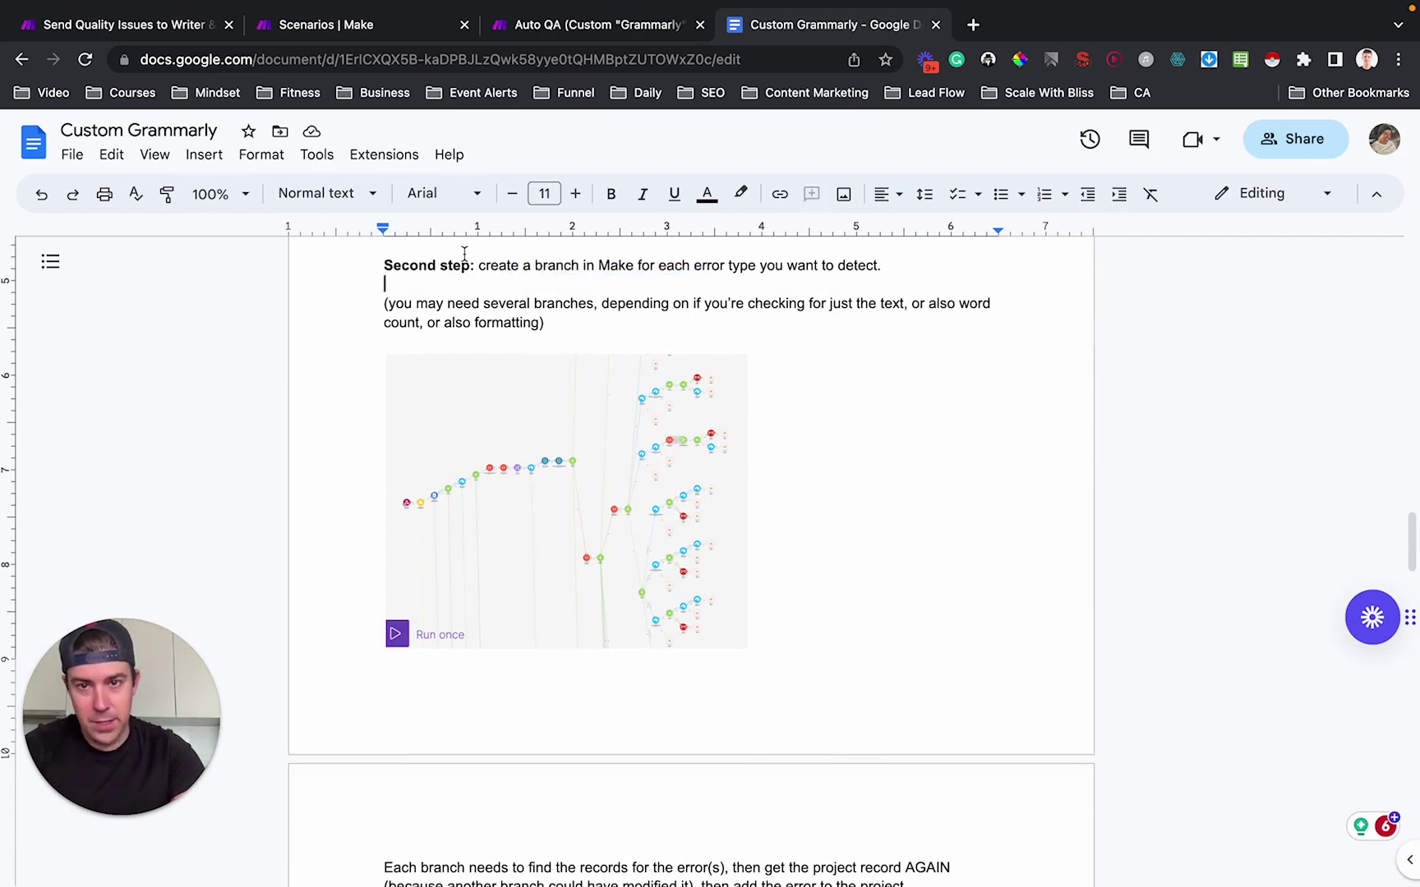
pyautogui.moveTo(476, 265); pyautogui.dragTo(556, 323)
pyautogui.click(556, 322)
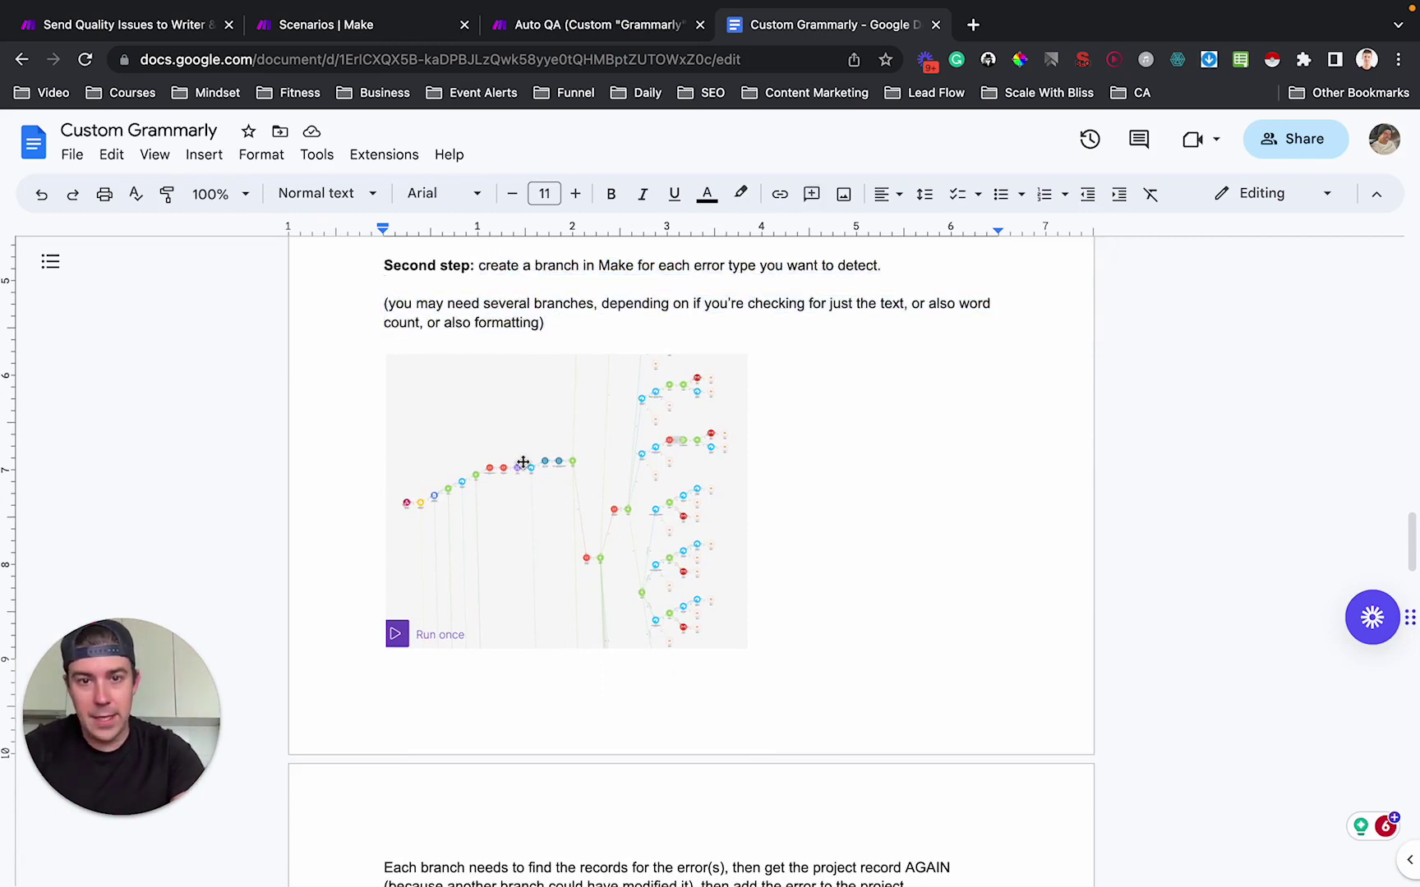
pyautogui.scroll(-1, 523, 462)
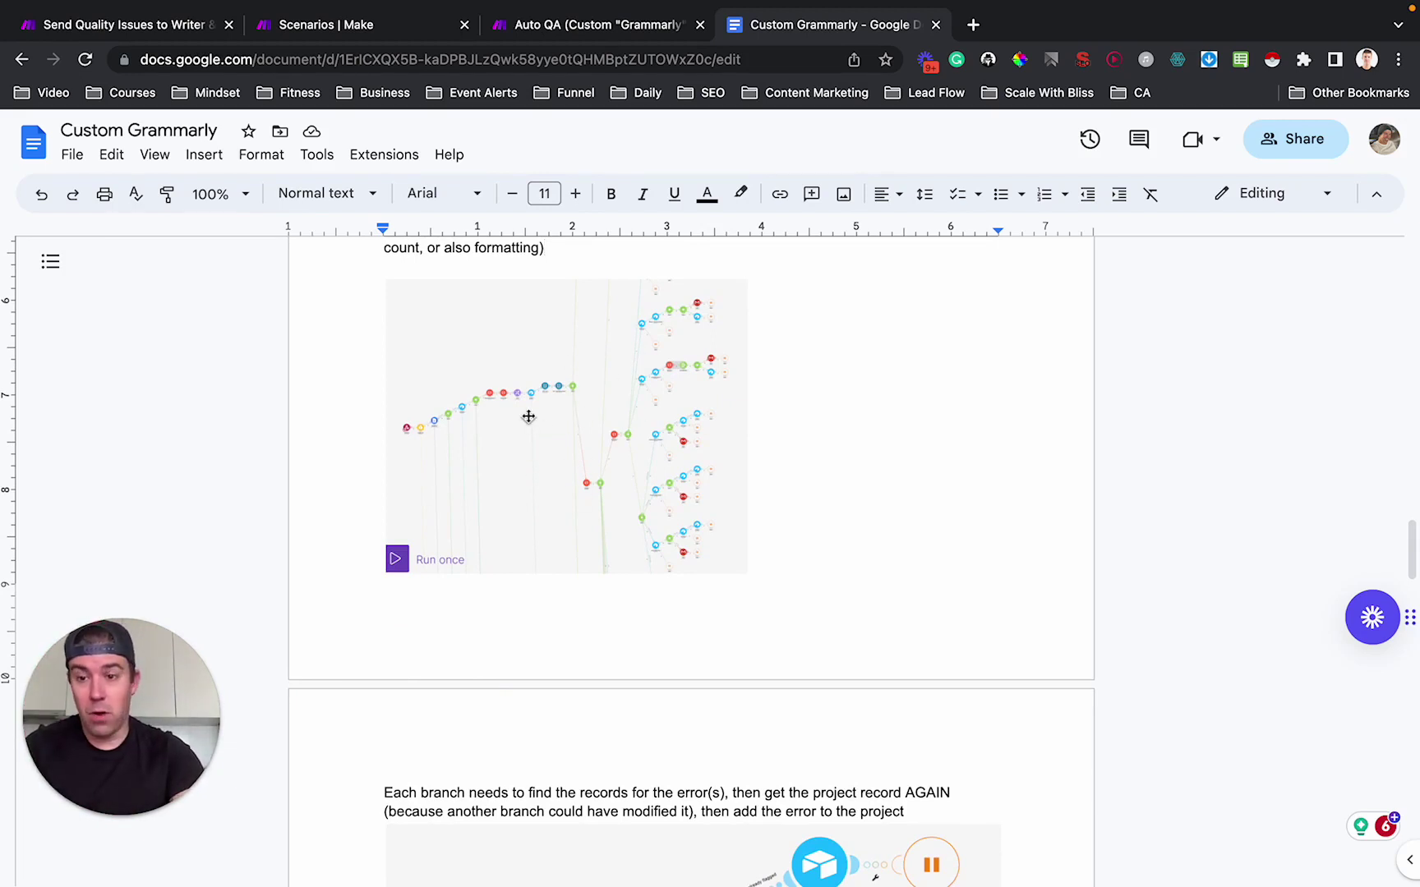
pyautogui.scroll(-5, 555, 514)
pyautogui.scroll(-1, 554, 517)
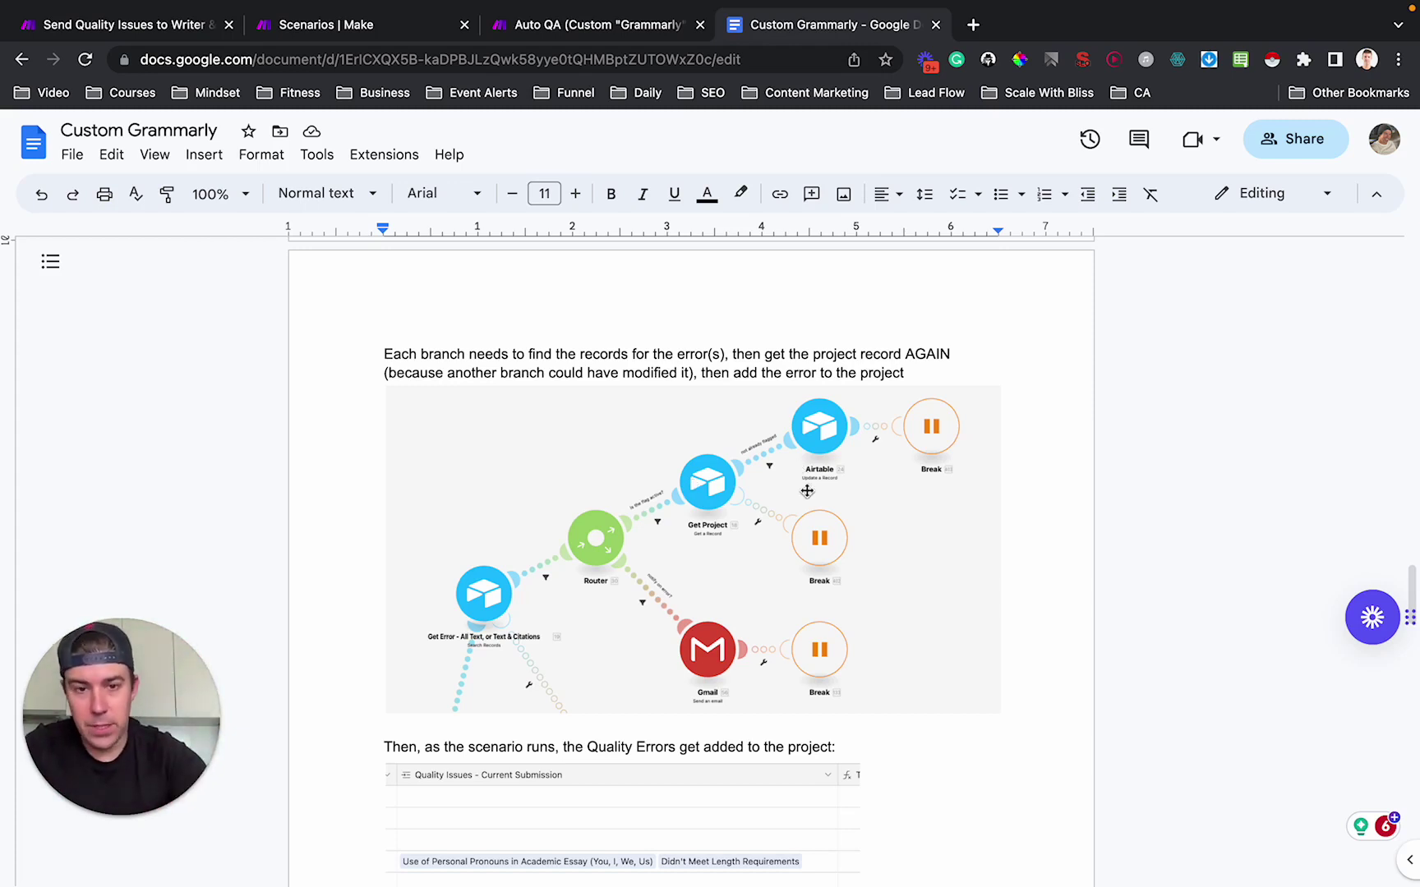
# - Review how Quality Errors get added to the project, the example issues image, and the paragraph about sending the writer an error summary
pyautogui.scroll(-4, 593, 594)
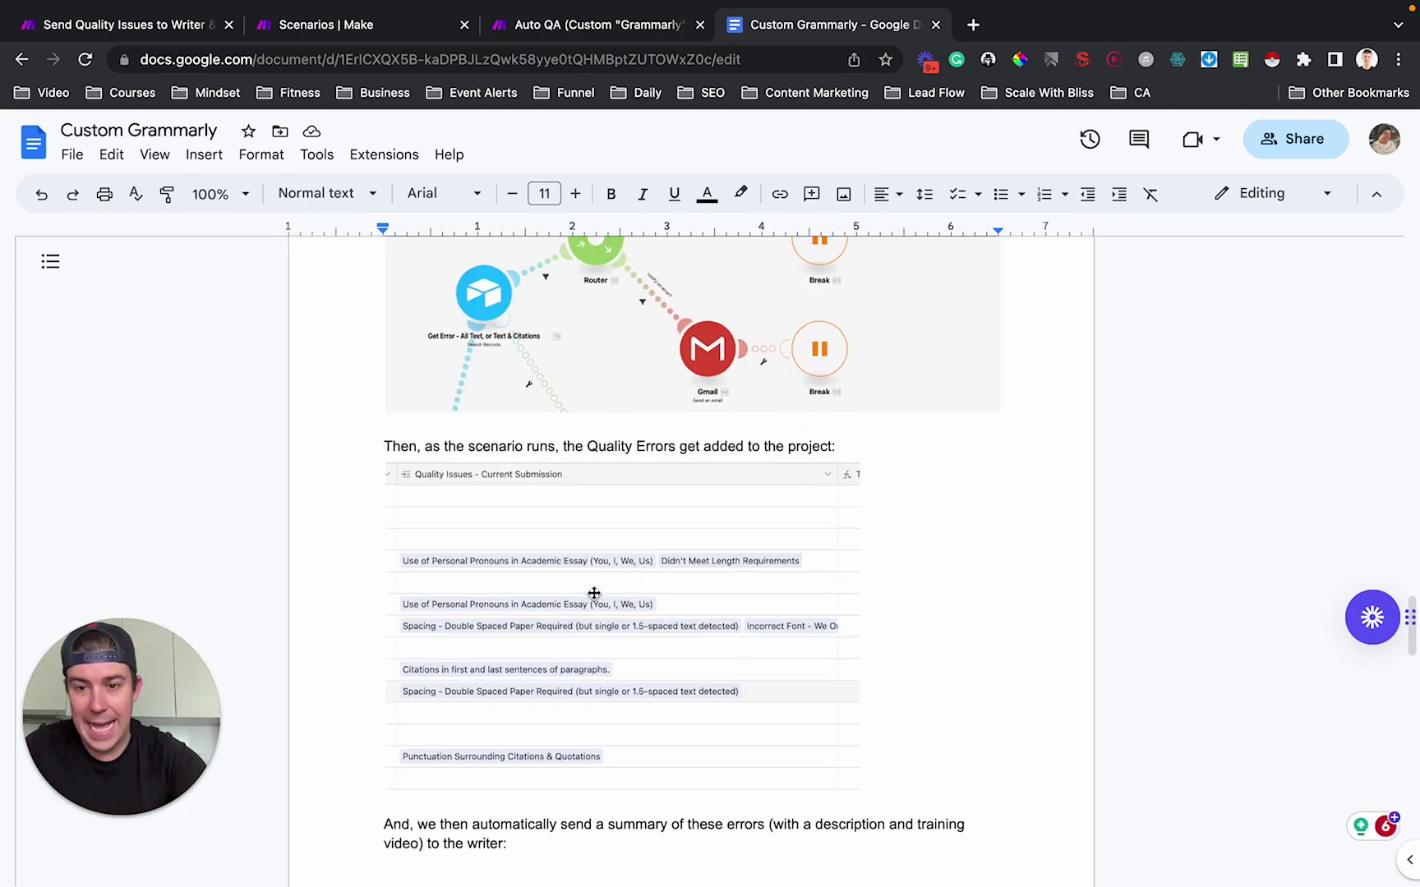
pyautogui.click(545, 564)
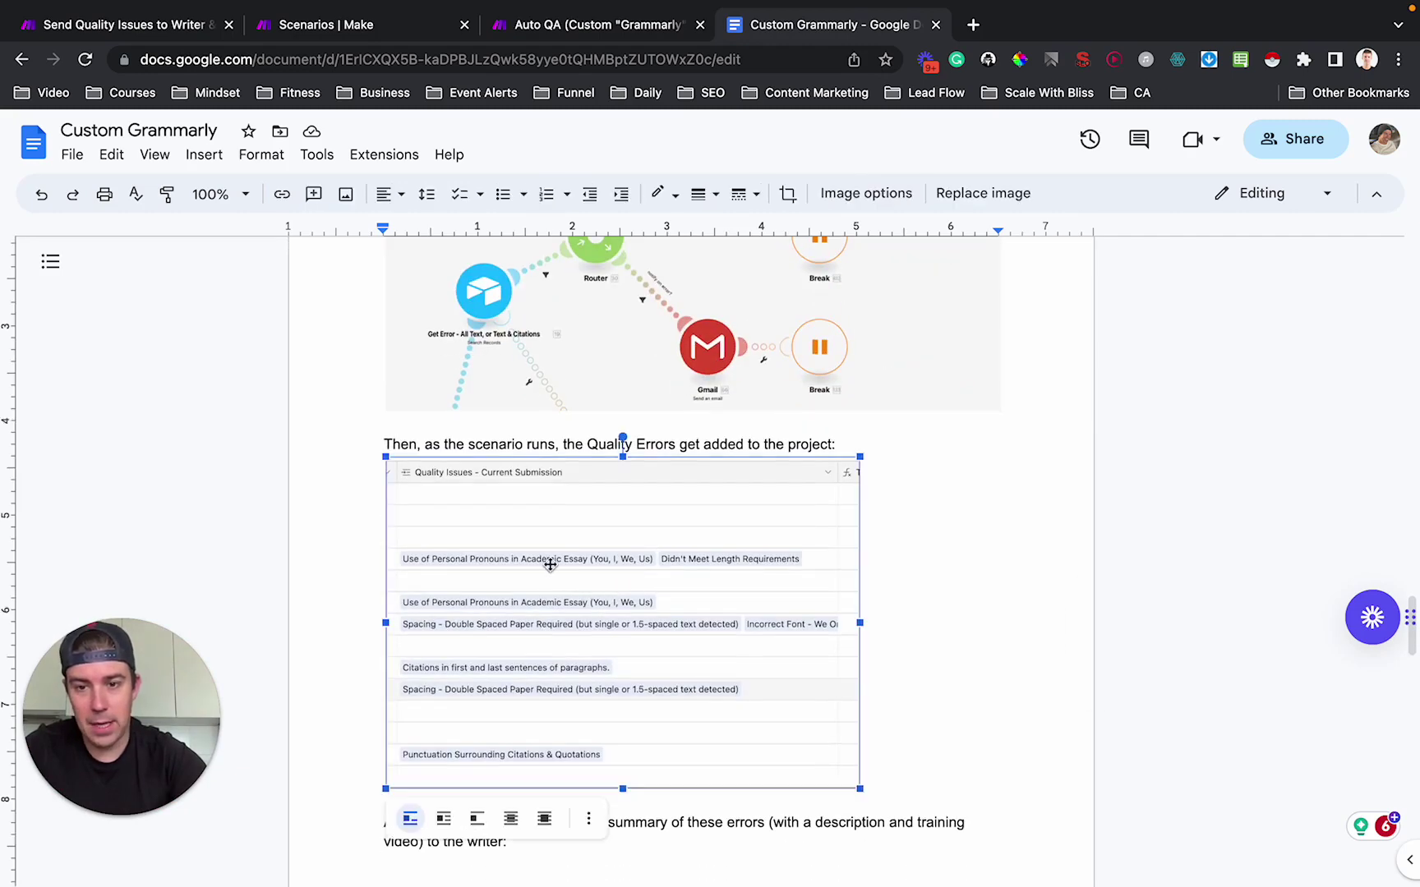
pyautogui.click(449, 444)
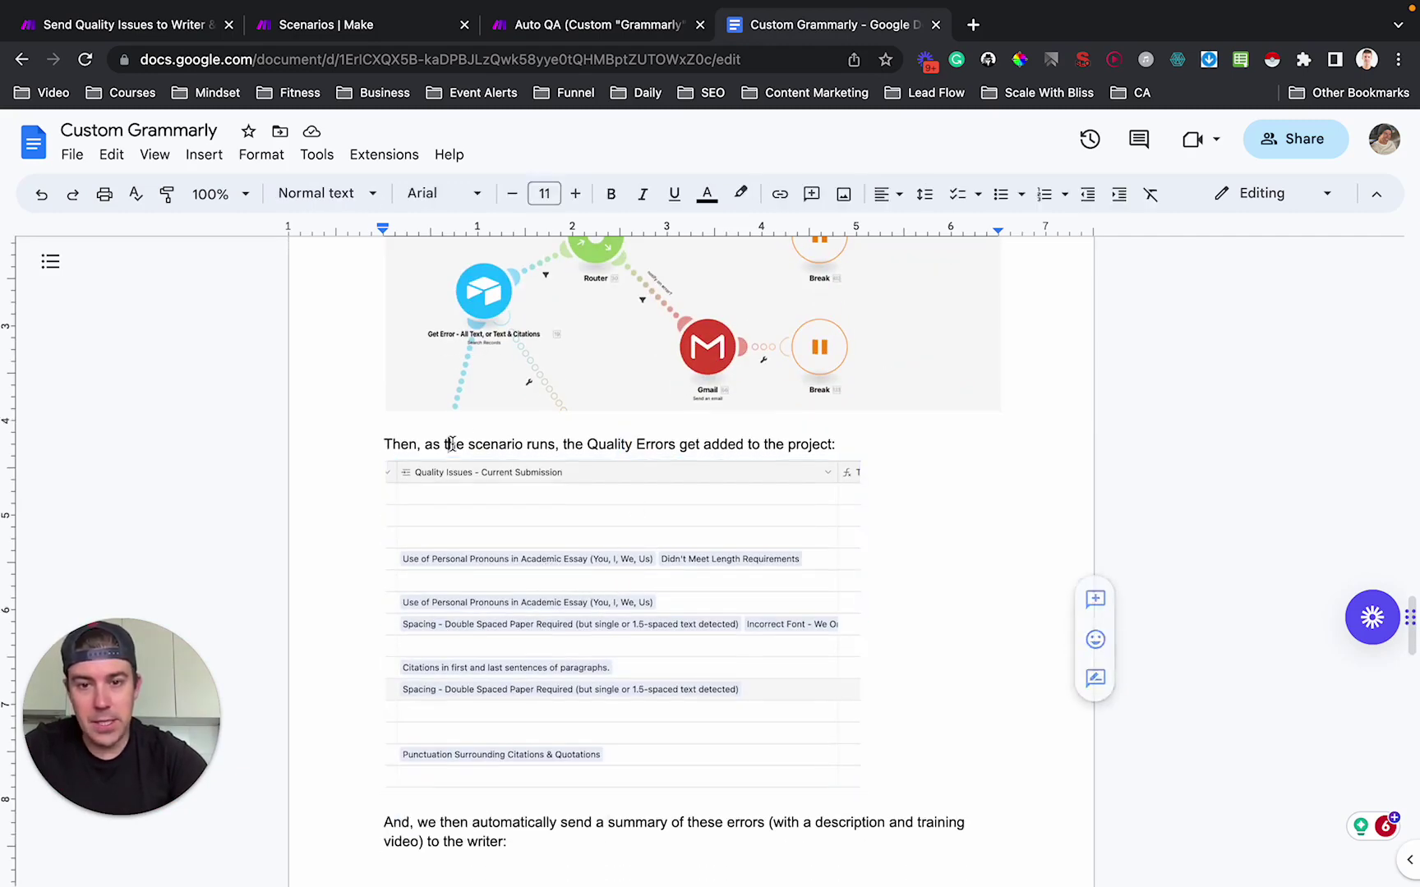
pyautogui.click(526, 563)
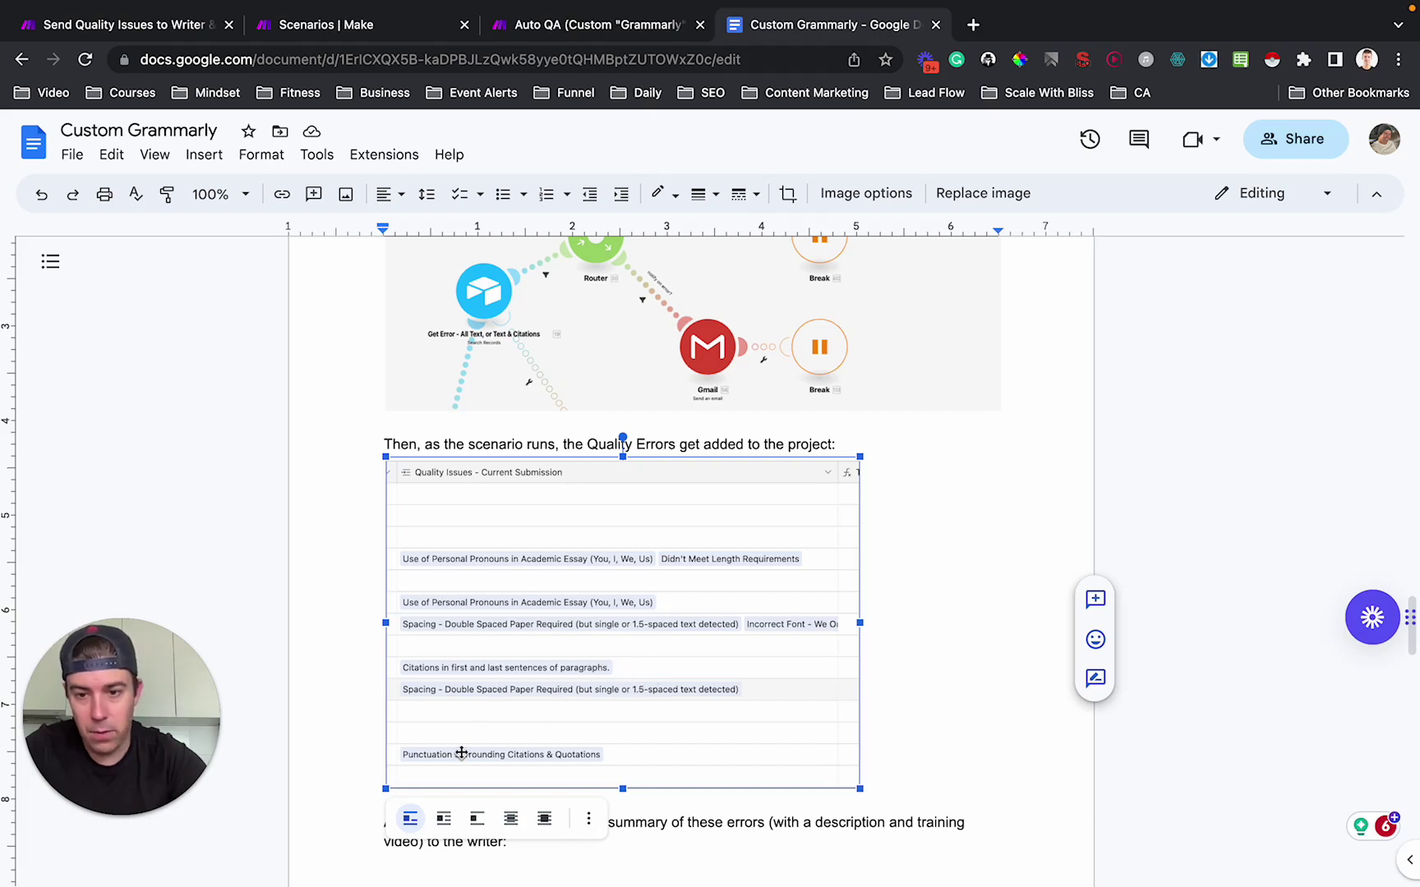
pyautogui.scroll(-2, 461, 752)
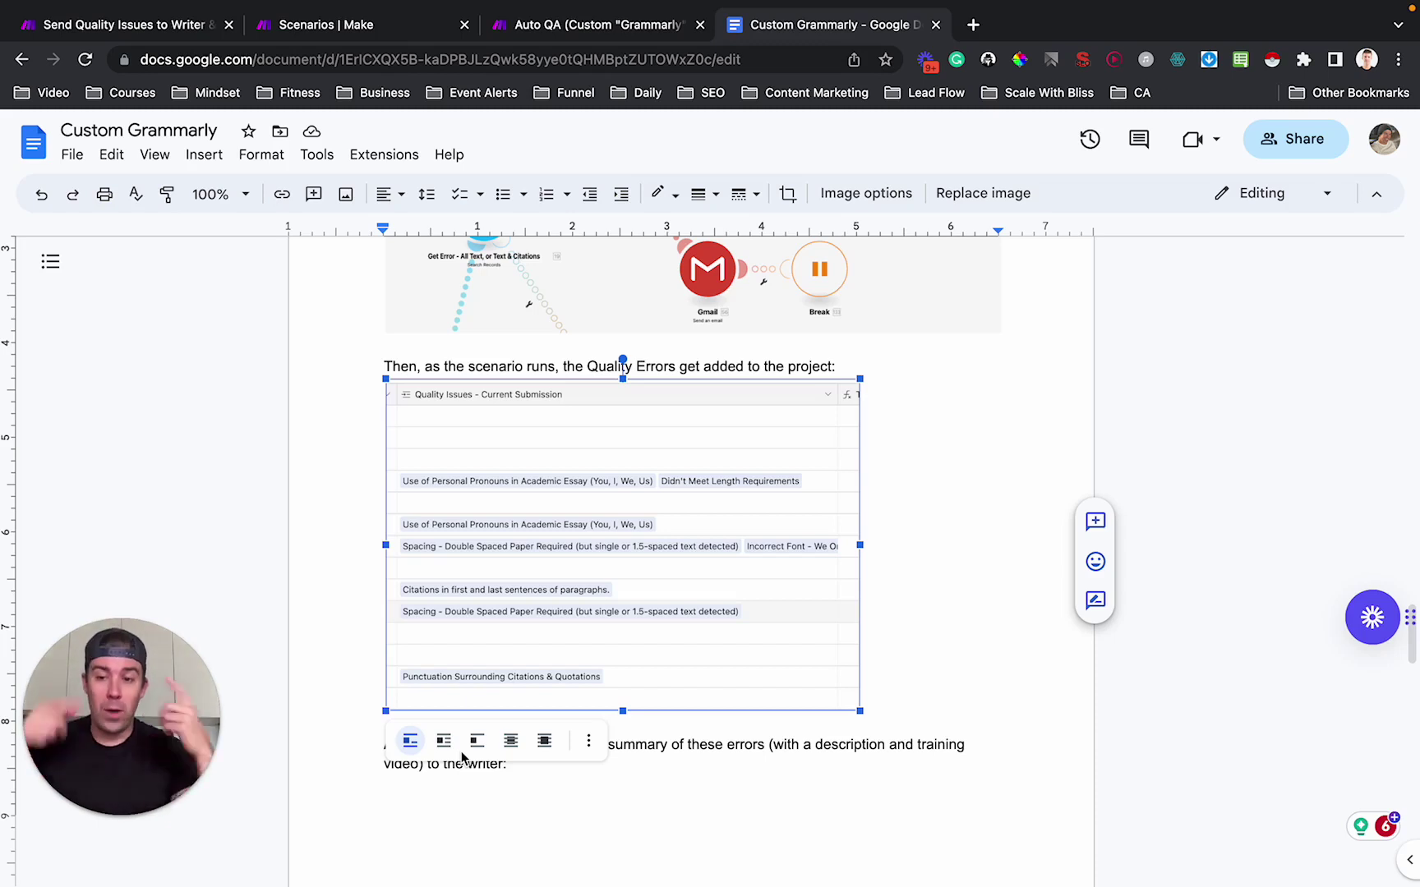
pyautogui.click(637, 765)
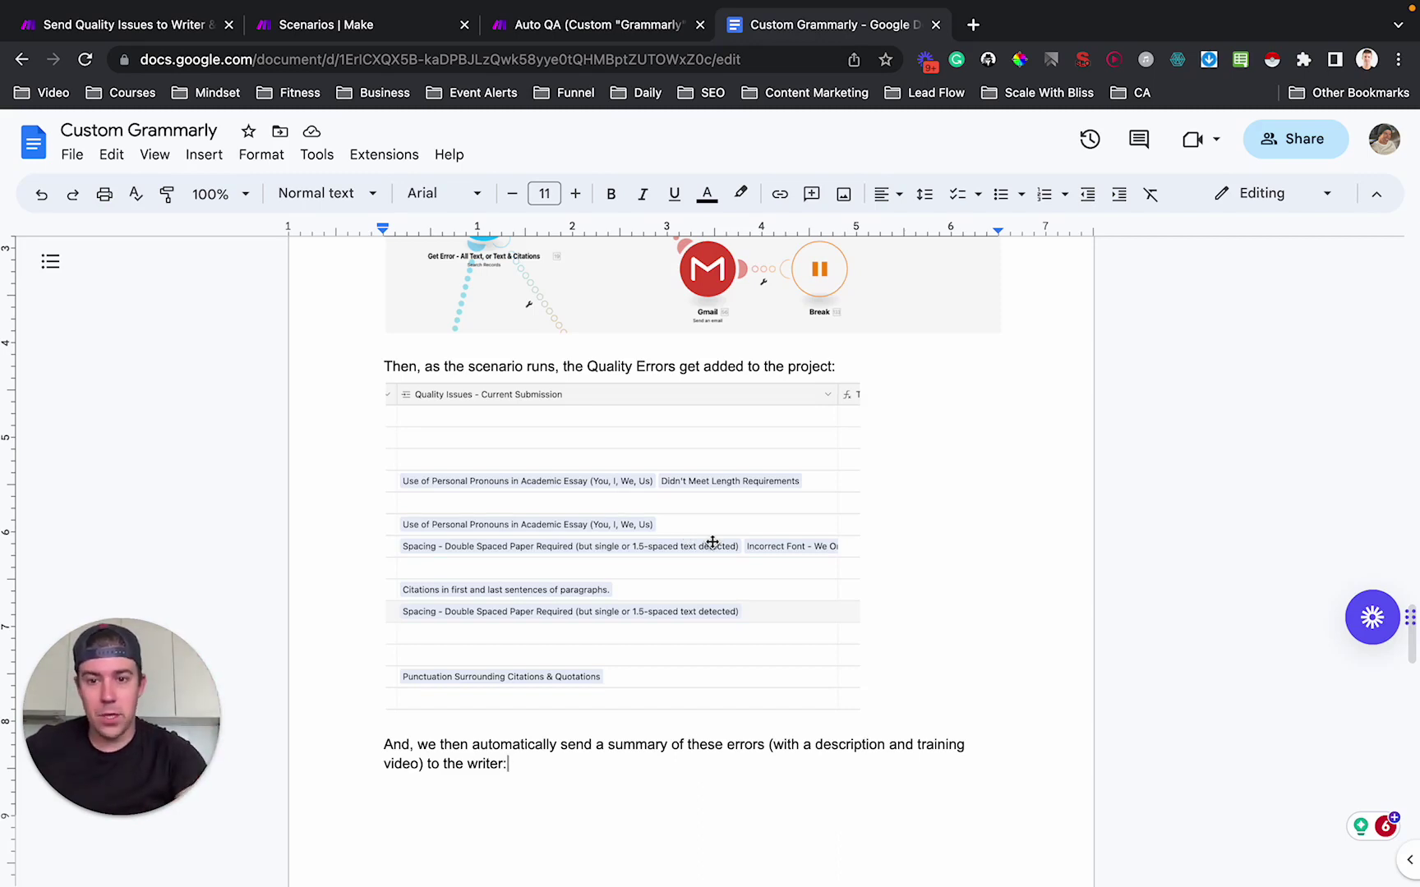
pyautogui.scroll(-3, 611, 682)
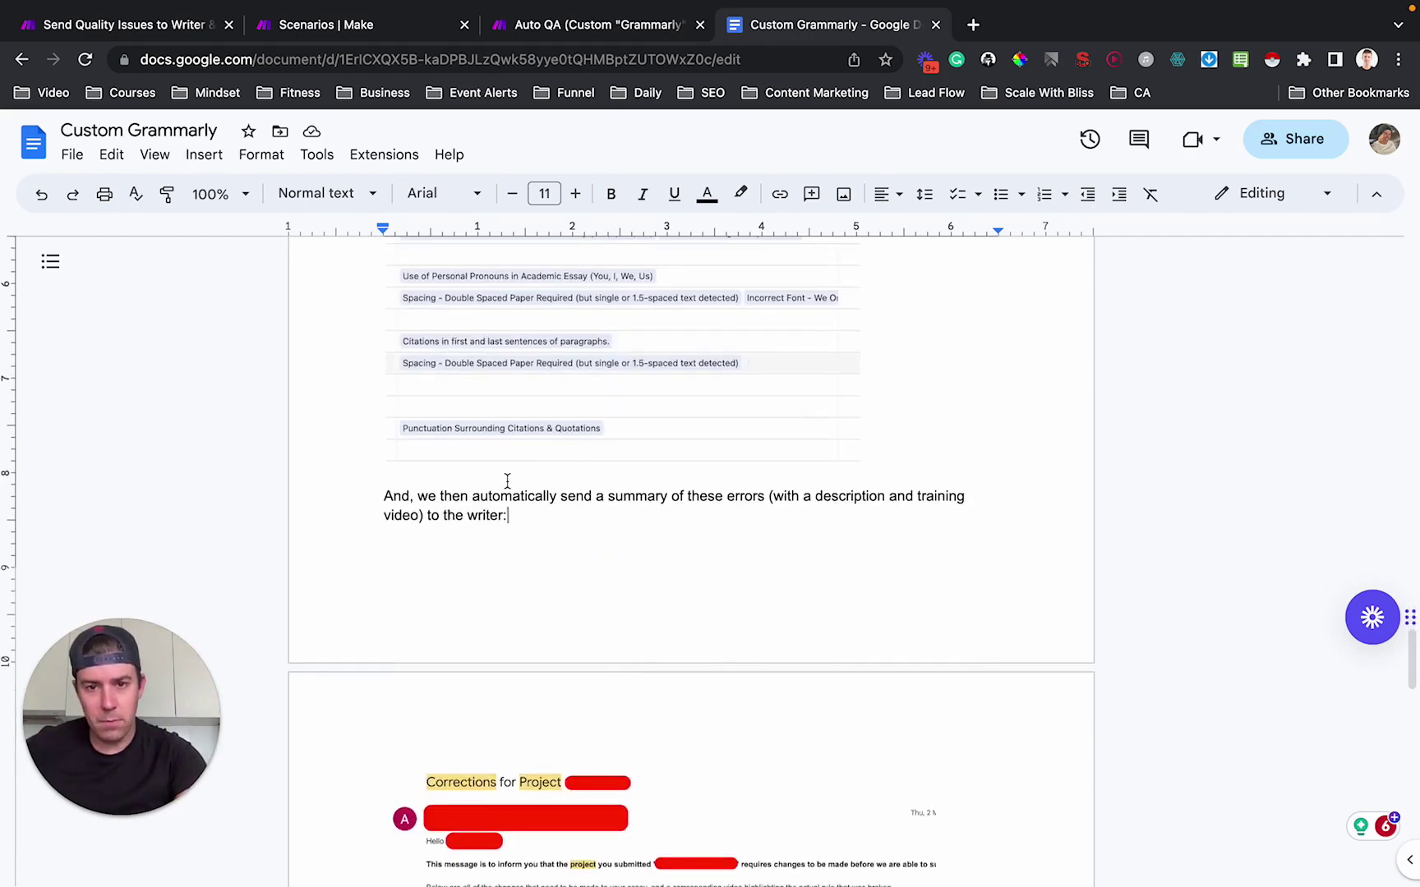
pyautogui.moveTo(388, 501); pyautogui.dragTo(532, 532)
pyautogui.scroll(6, 532, 532)
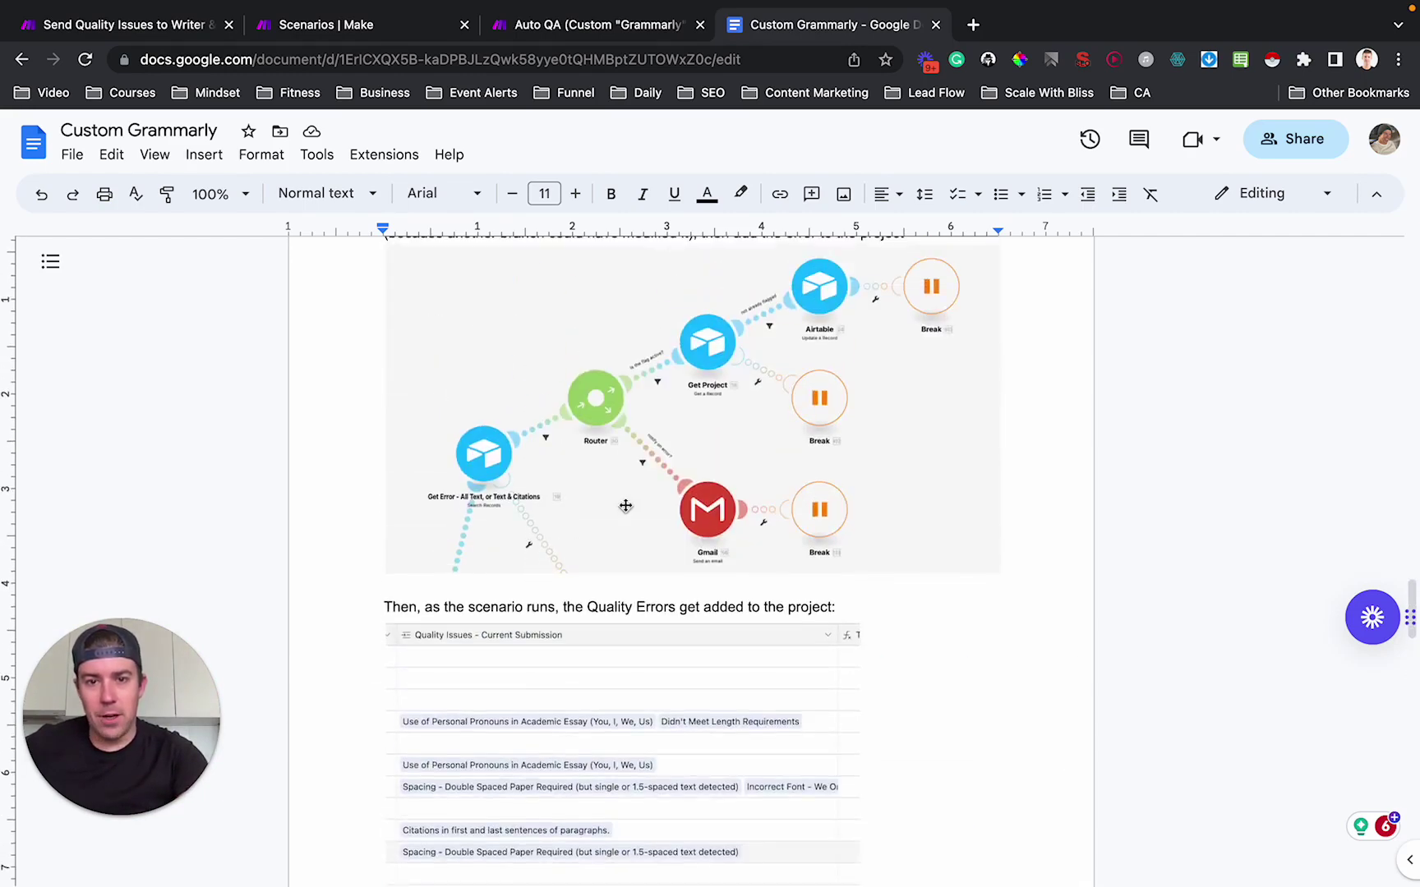
# - Review the error-branch diagram and the Corrections for Project example email that sends writers their error summary
pyautogui.scroll(2, 523, 530)
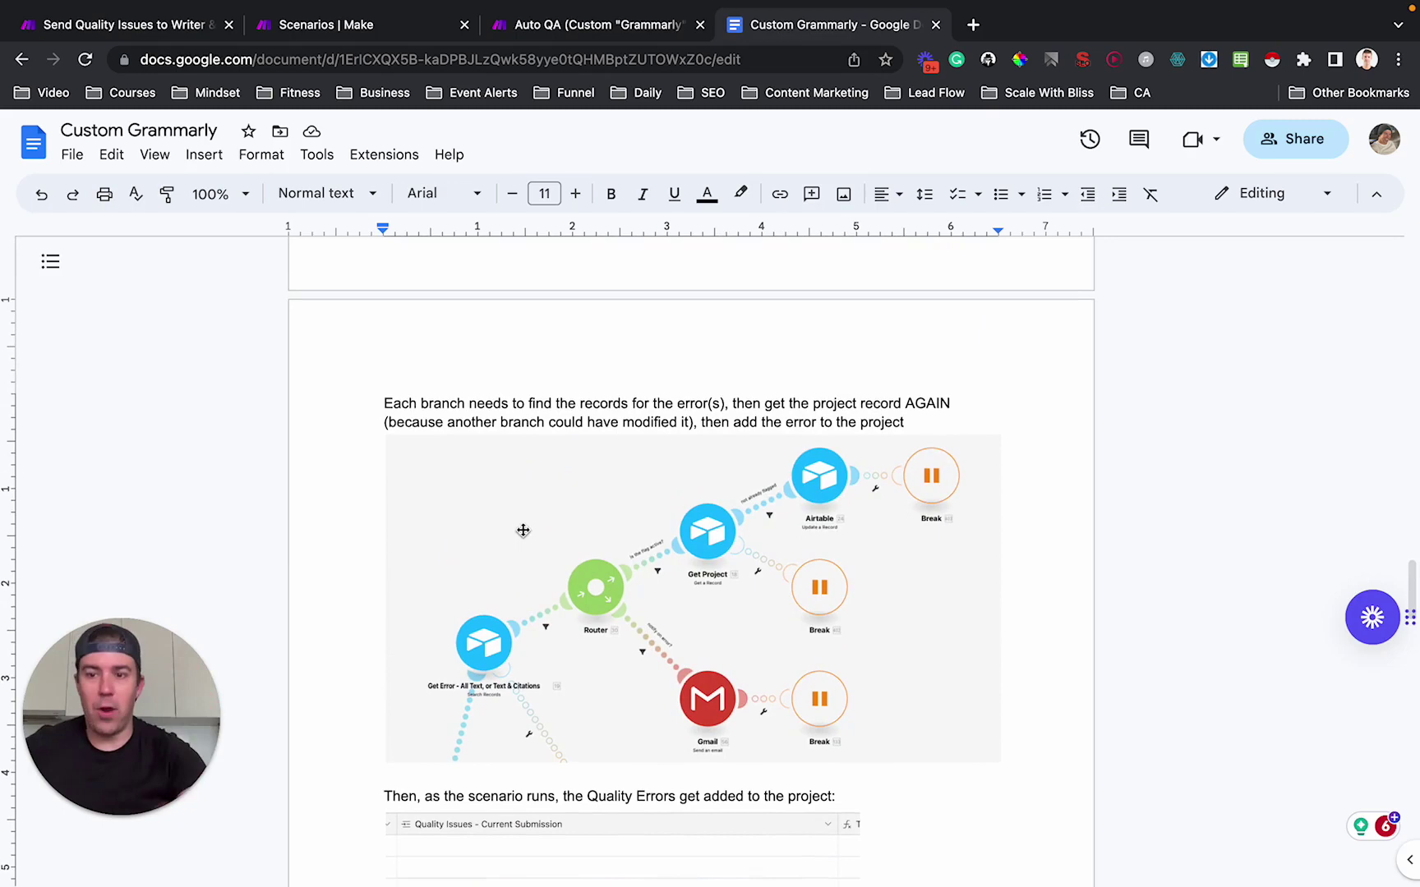
pyautogui.scroll(-11, 548, 647)
pyautogui.click(569, 304)
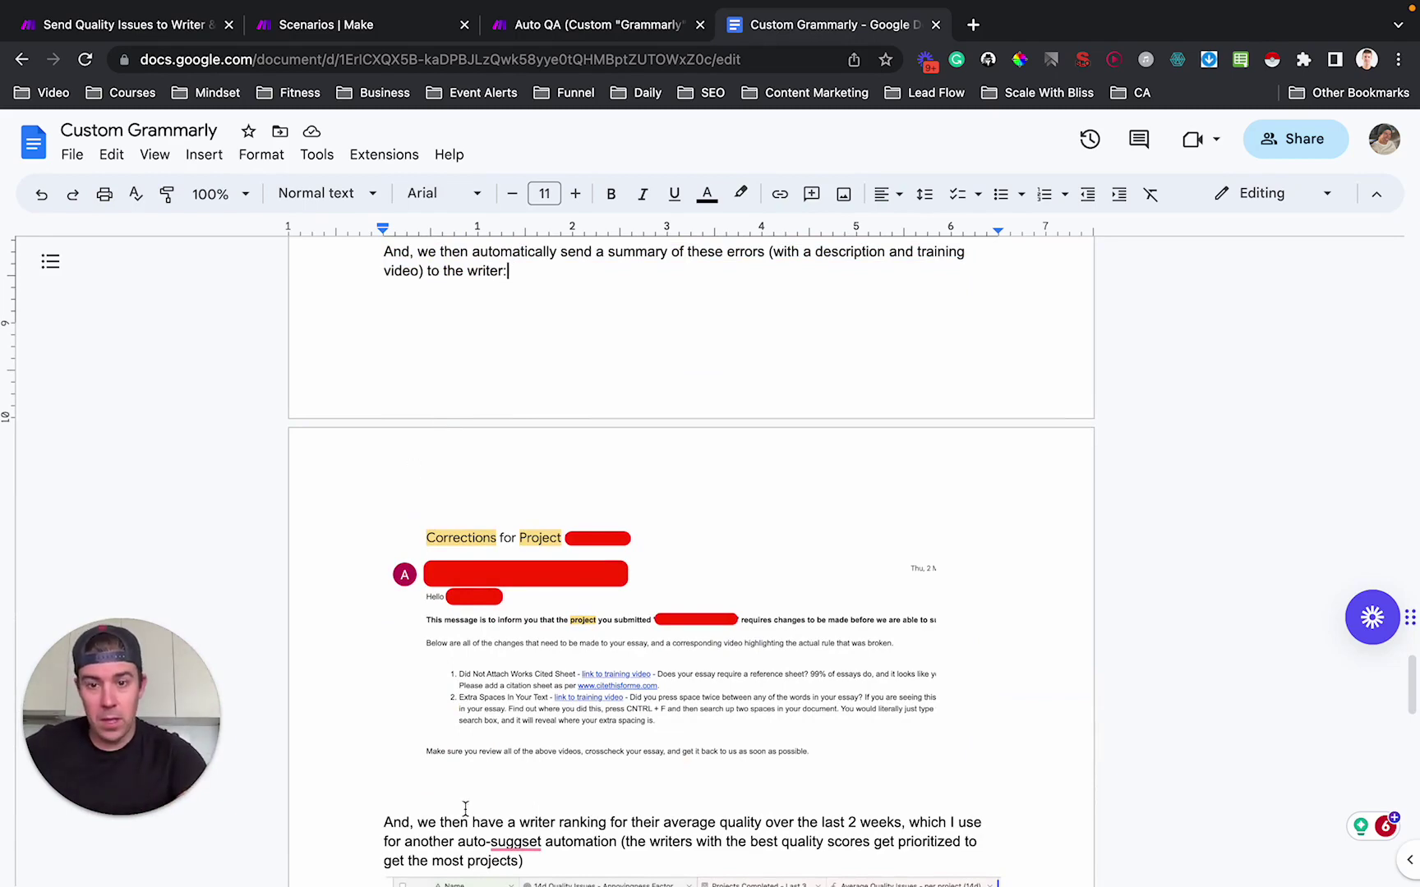
pyautogui.scroll(-3, 567, 668)
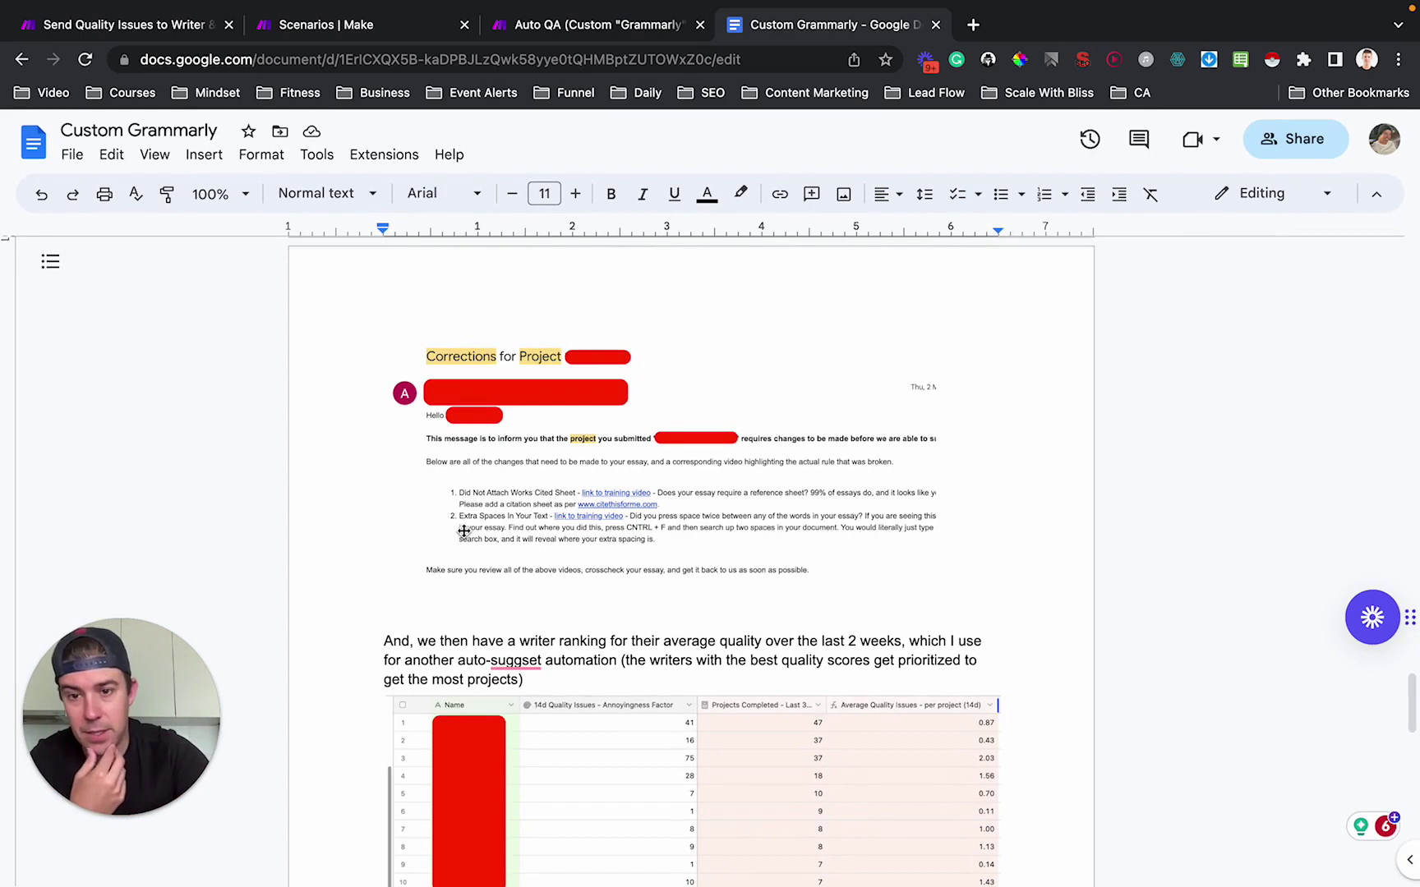
pyautogui.scroll(-1, 587, 564)
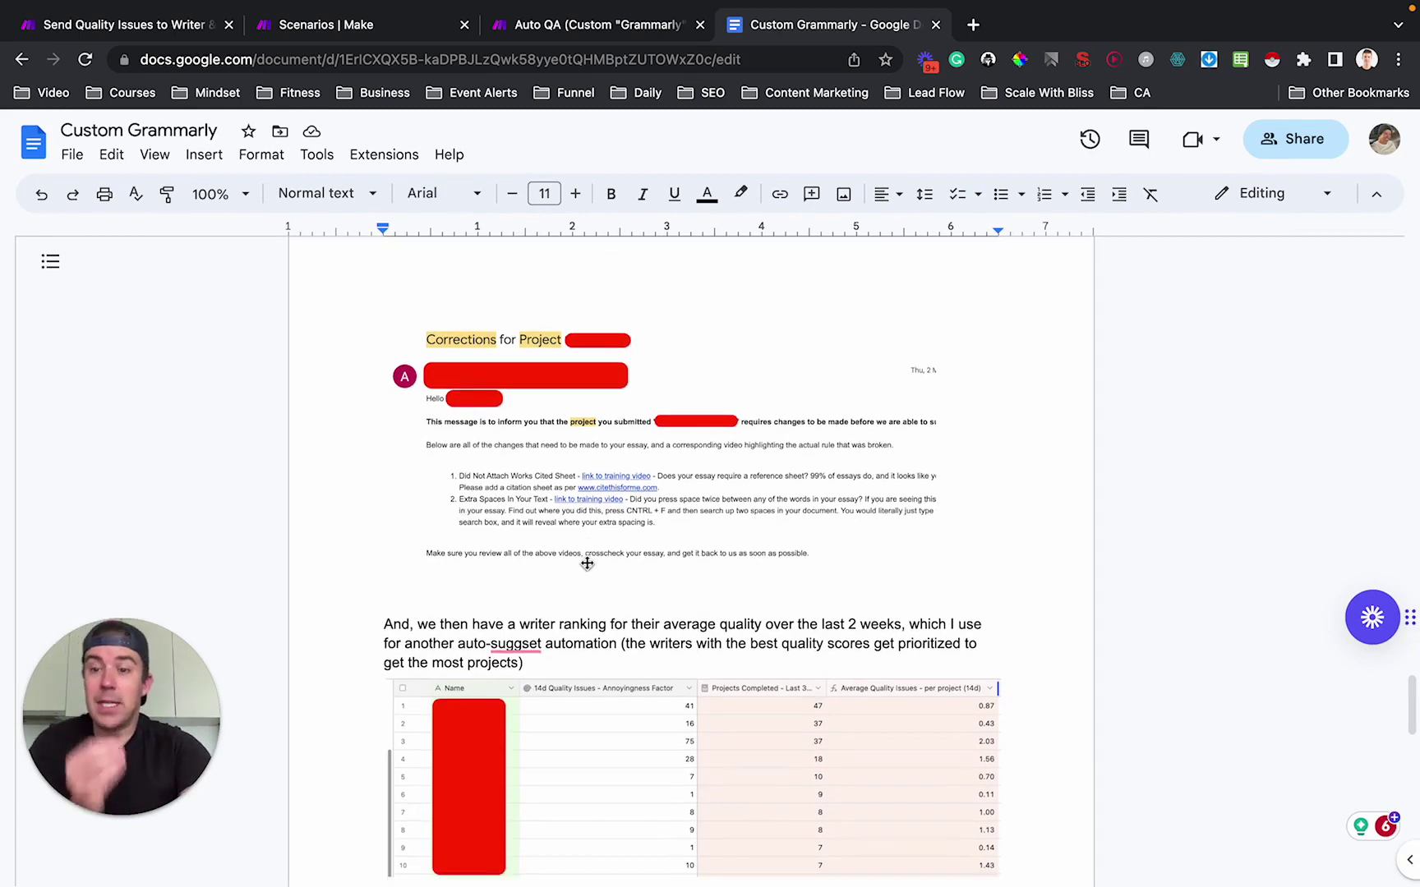
# - Switch to the Auto QA (Custom "Grammarly") scenario in Make and look through its execution history
pyautogui.click(621, 30)
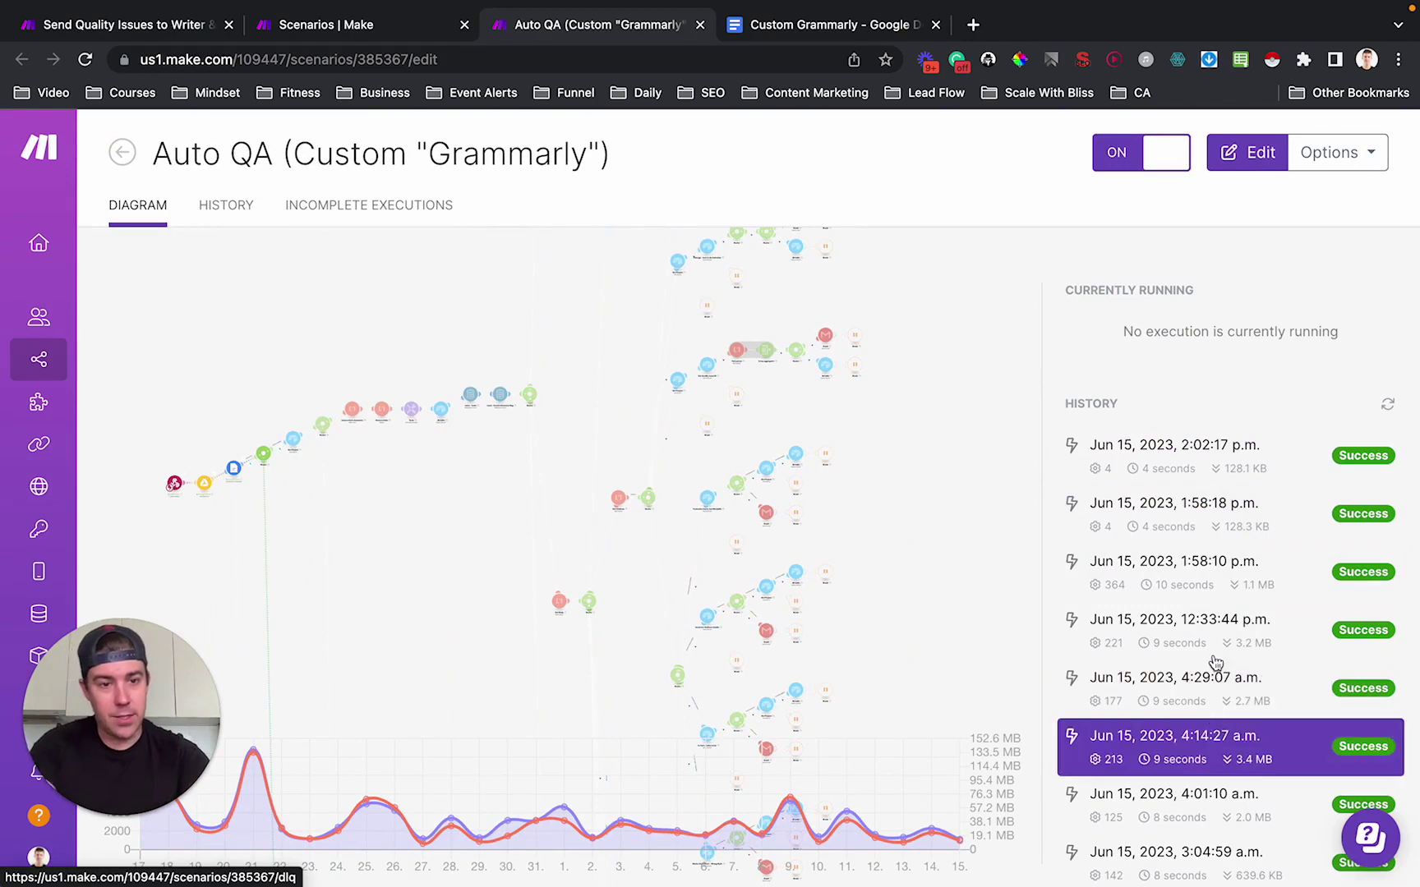
pyautogui.scroll(-3, 1179, 657)
pyautogui.scroll(3, 1179, 657)
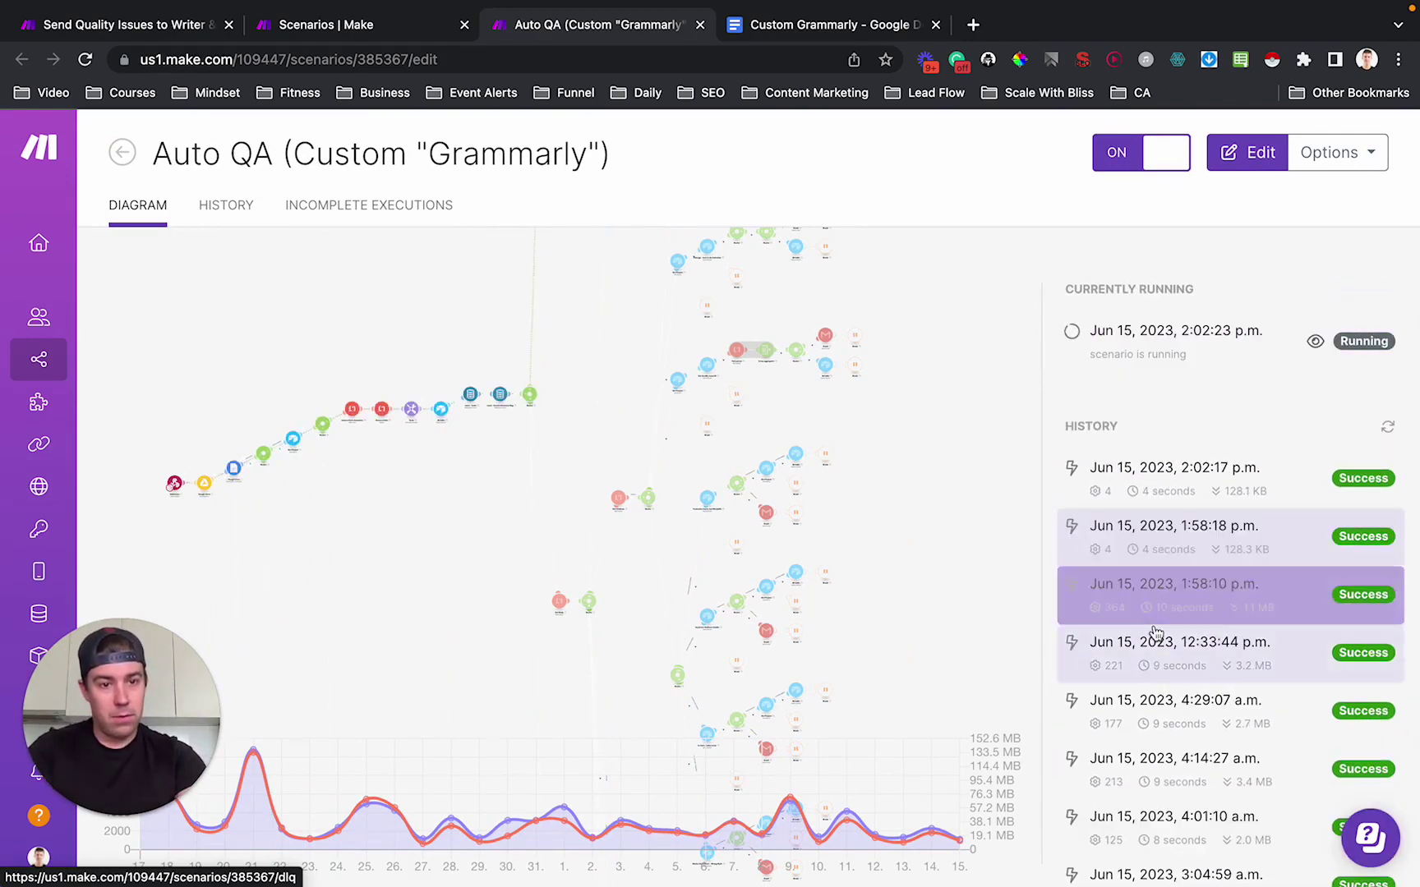
pyautogui.scroll(-1, 1154, 633)
pyautogui.scroll(-1, 1155, 633)
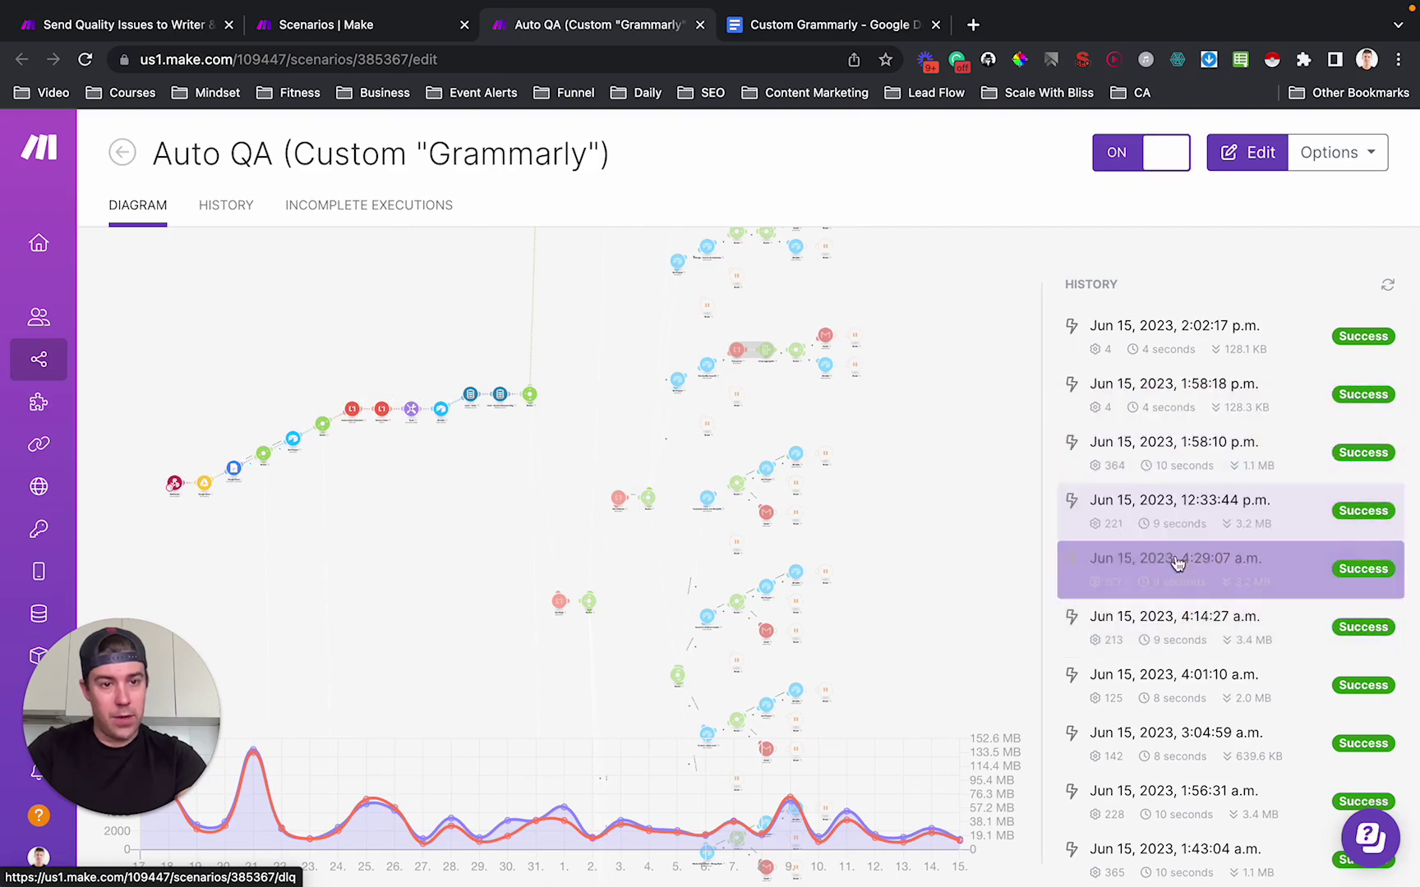
pyautogui.scroll(-3, 1198, 618)
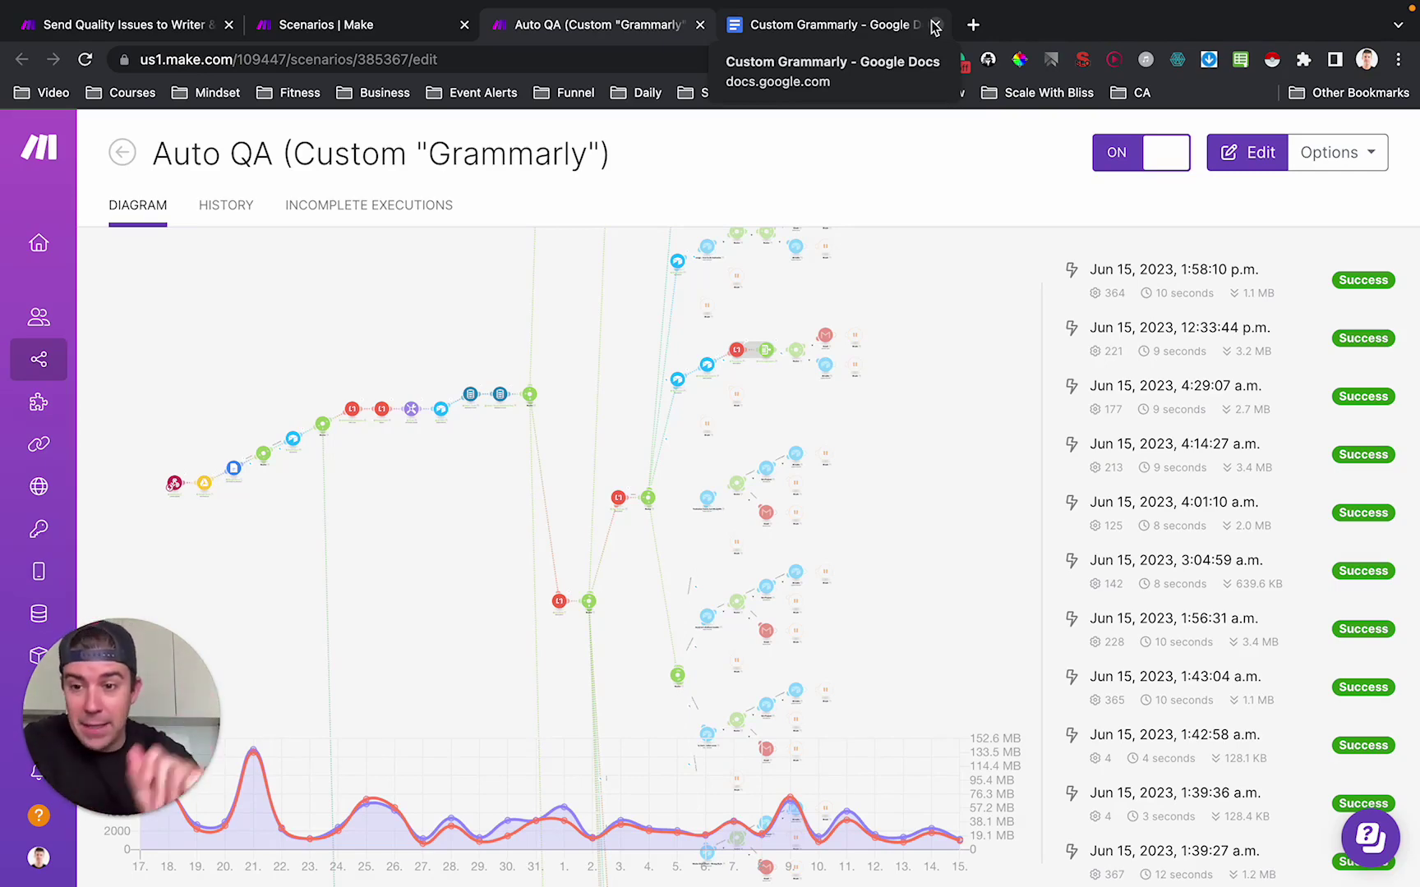
# - Return to the Custom Grammarly Google Doc and review the corrections email and the writer quality ranking table
pyautogui.click(826, 27)
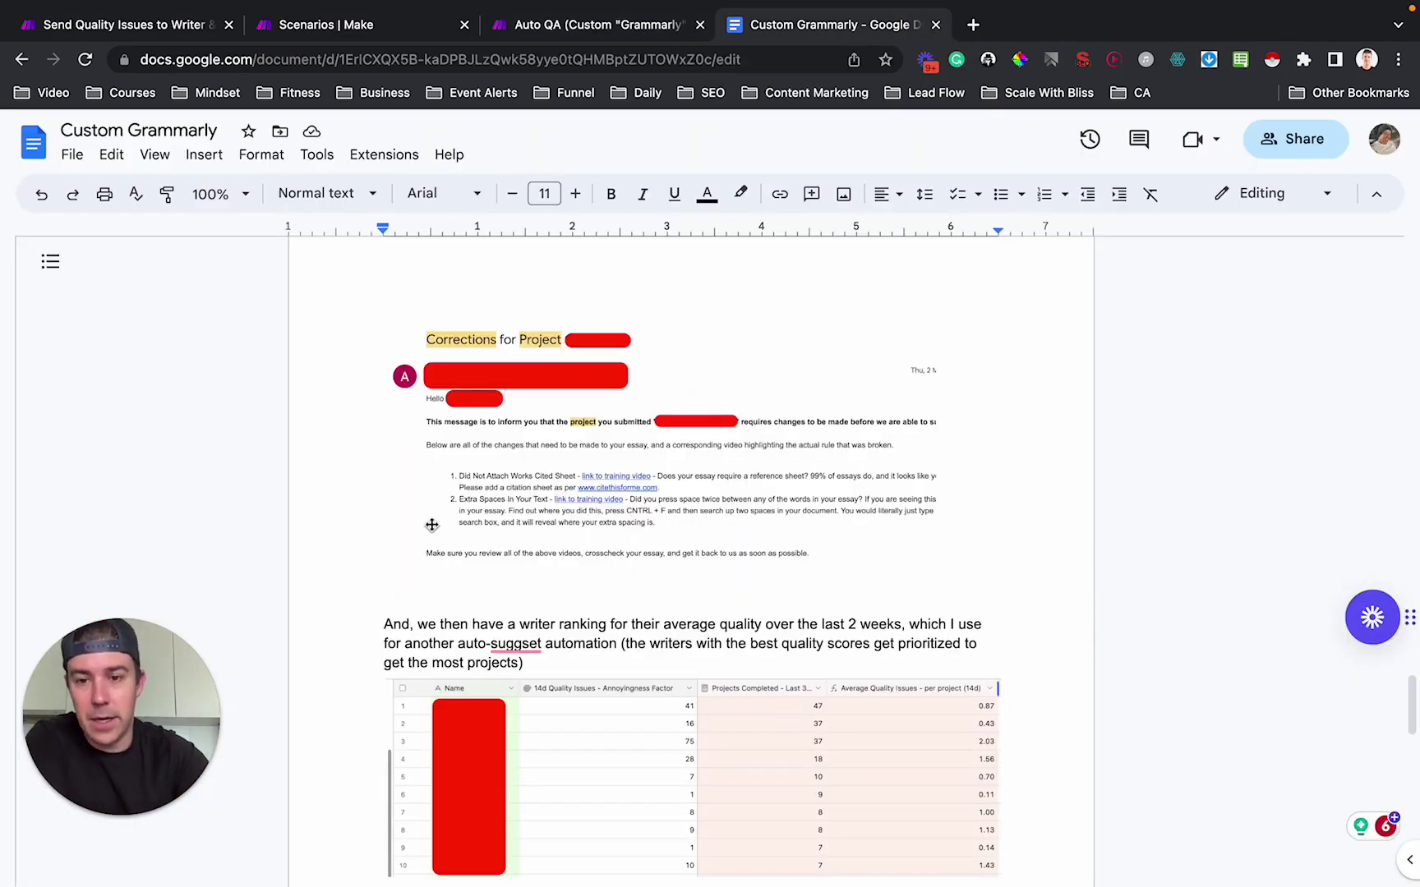
pyautogui.scroll(-3, 432, 524)
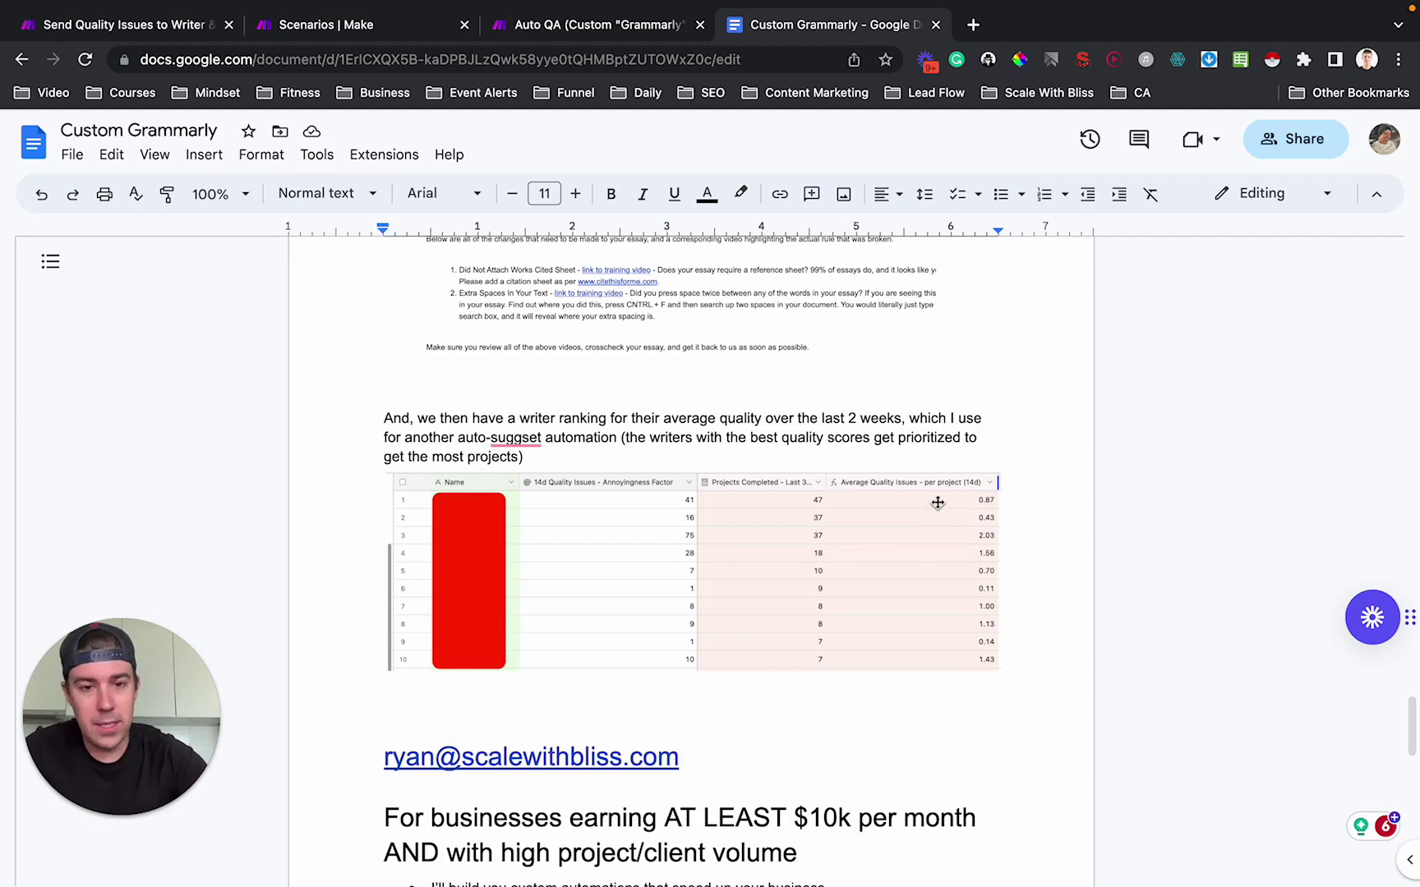
pyautogui.click(939, 510)
pyautogui.scroll(1, 910, 520)
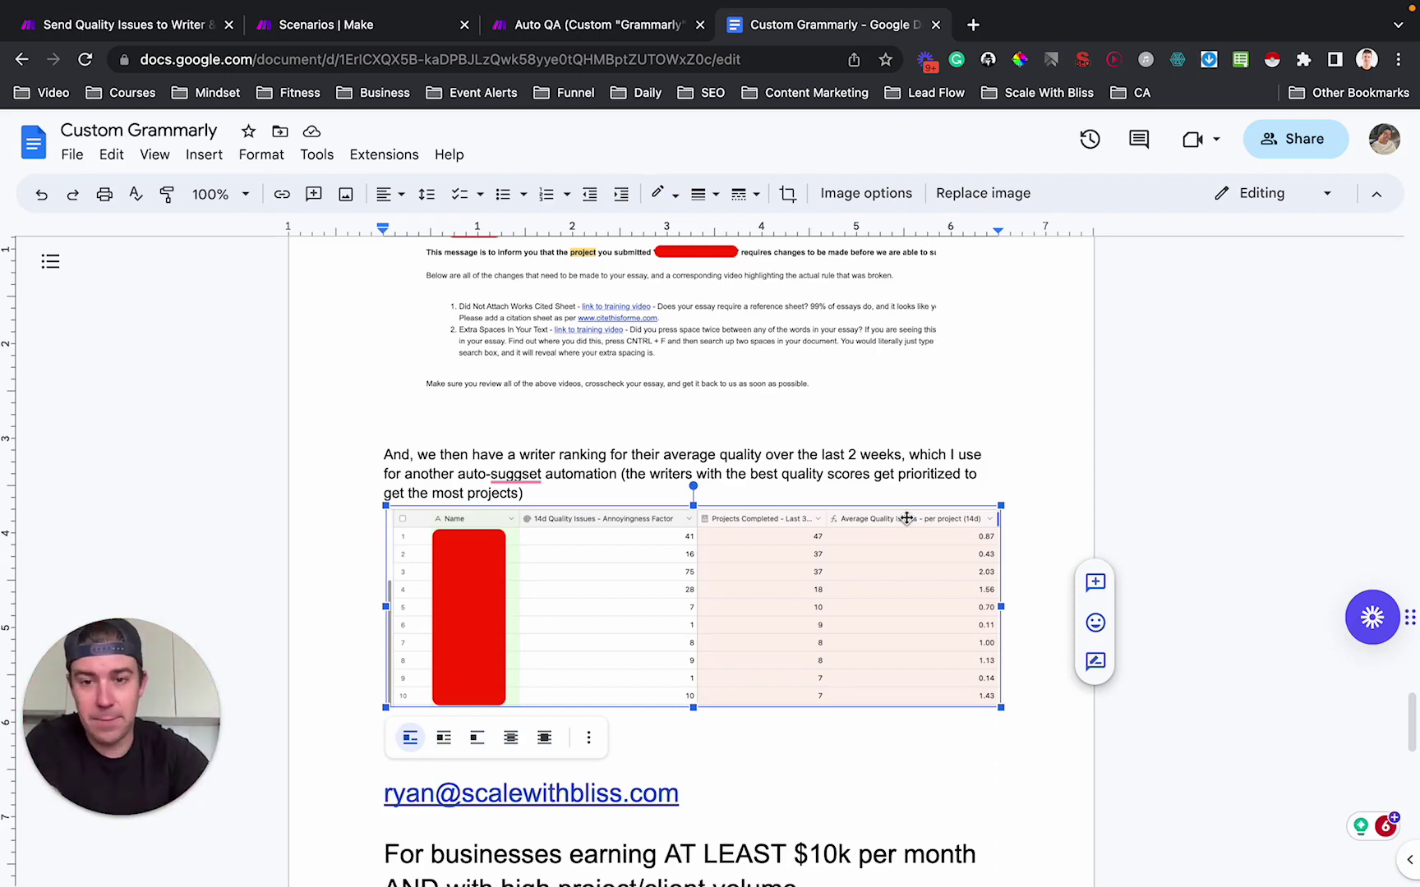
pyautogui.click(563, 474)
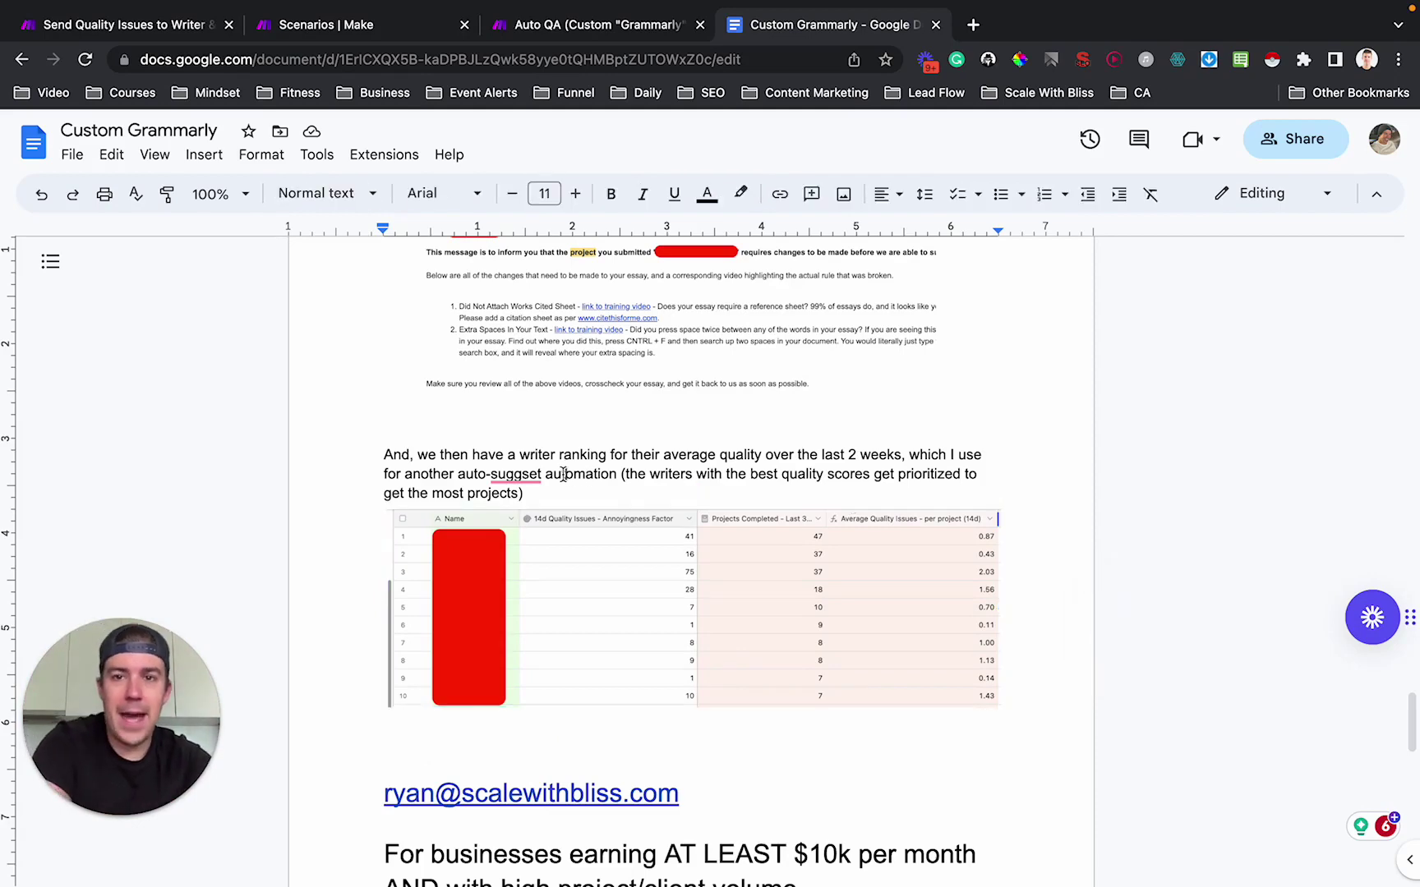
# - Review "The problem" section at the document's start, highlighting the list of checks that Grammarly can't perform
pyautogui.scroll(15, 510, 493)
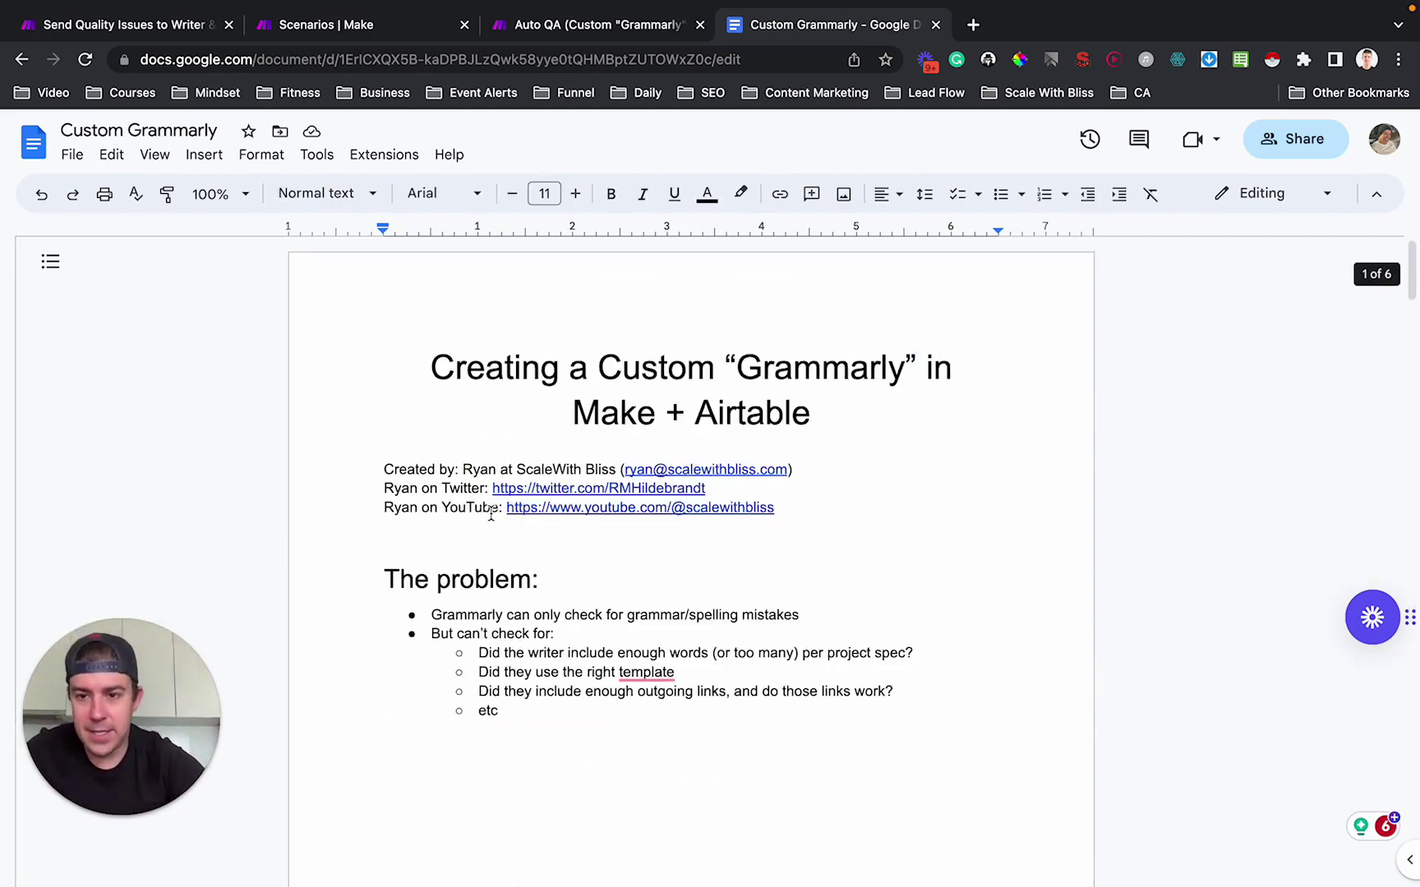
pyautogui.moveTo(450, 633); pyautogui.dragTo(438, 634)
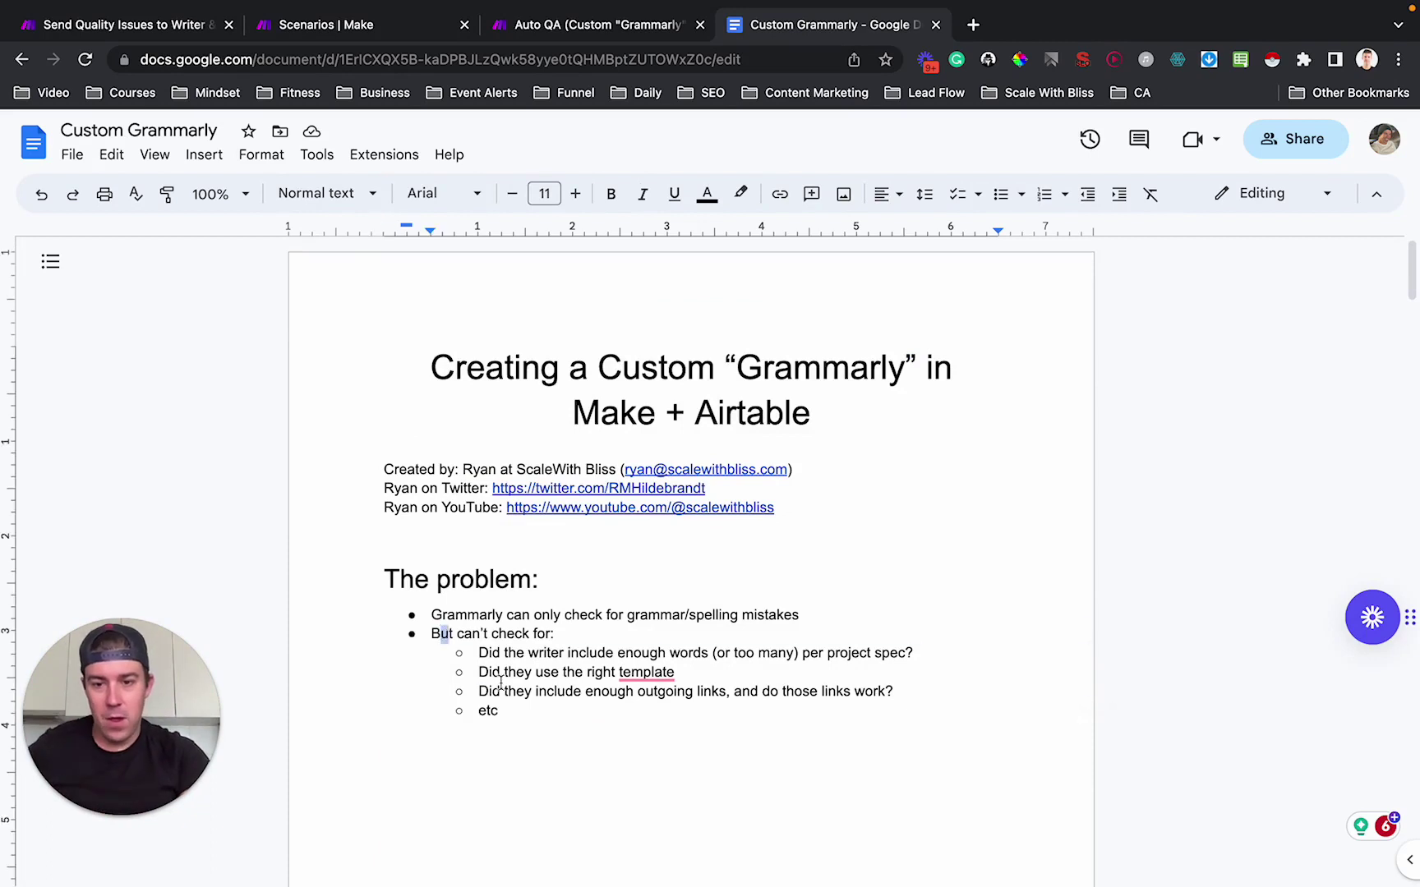
pyautogui.moveTo(501, 683); pyautogui.dragTo(542, 728)
pyautogui.click(543, 729)
pyautogui.scroll(-3, 599, 495)
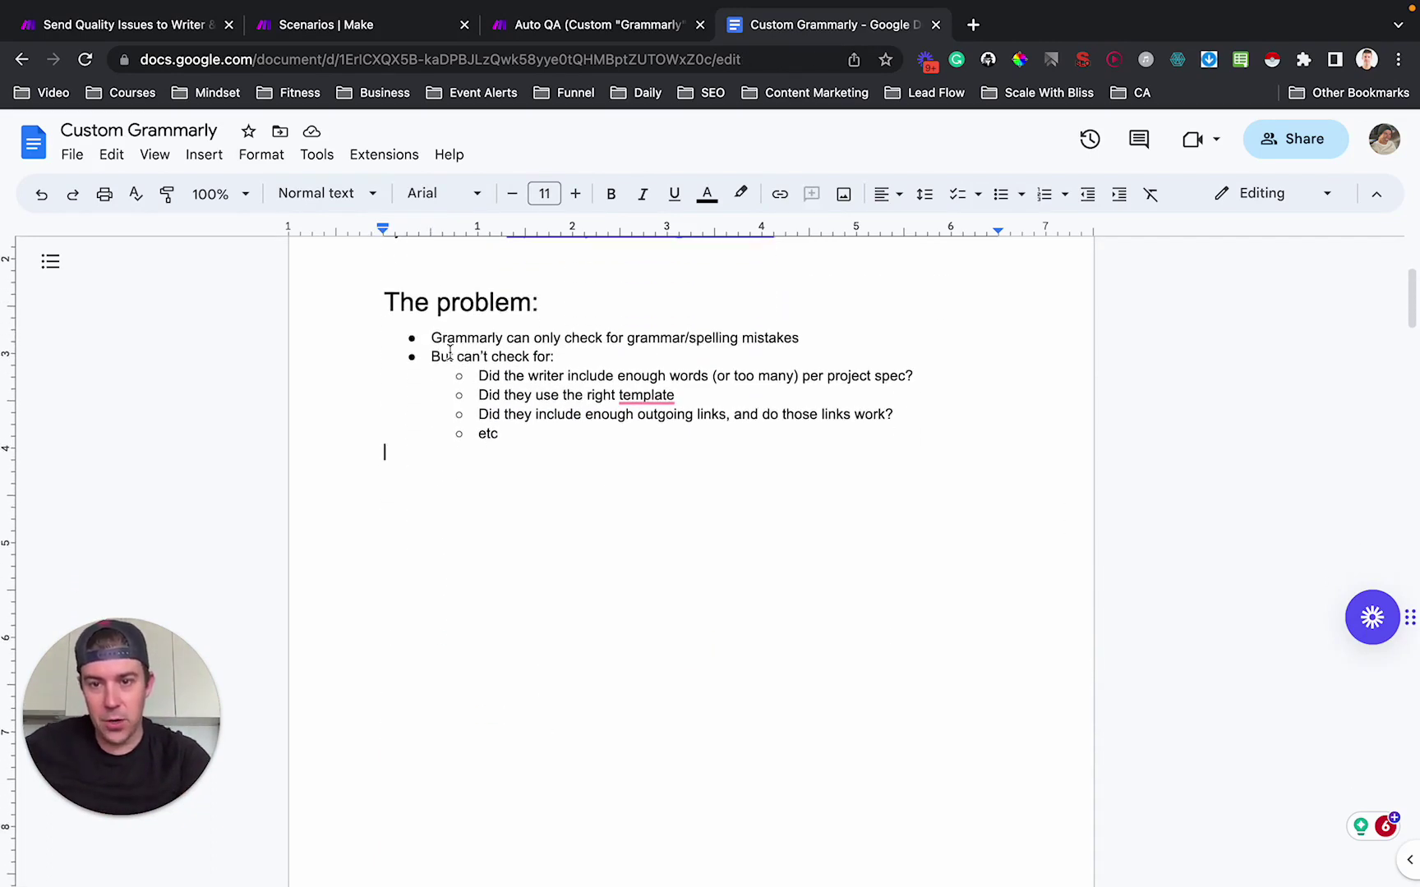
pyautogui.moveTo(425, 356); pyautogui.dragTo(555, 472)
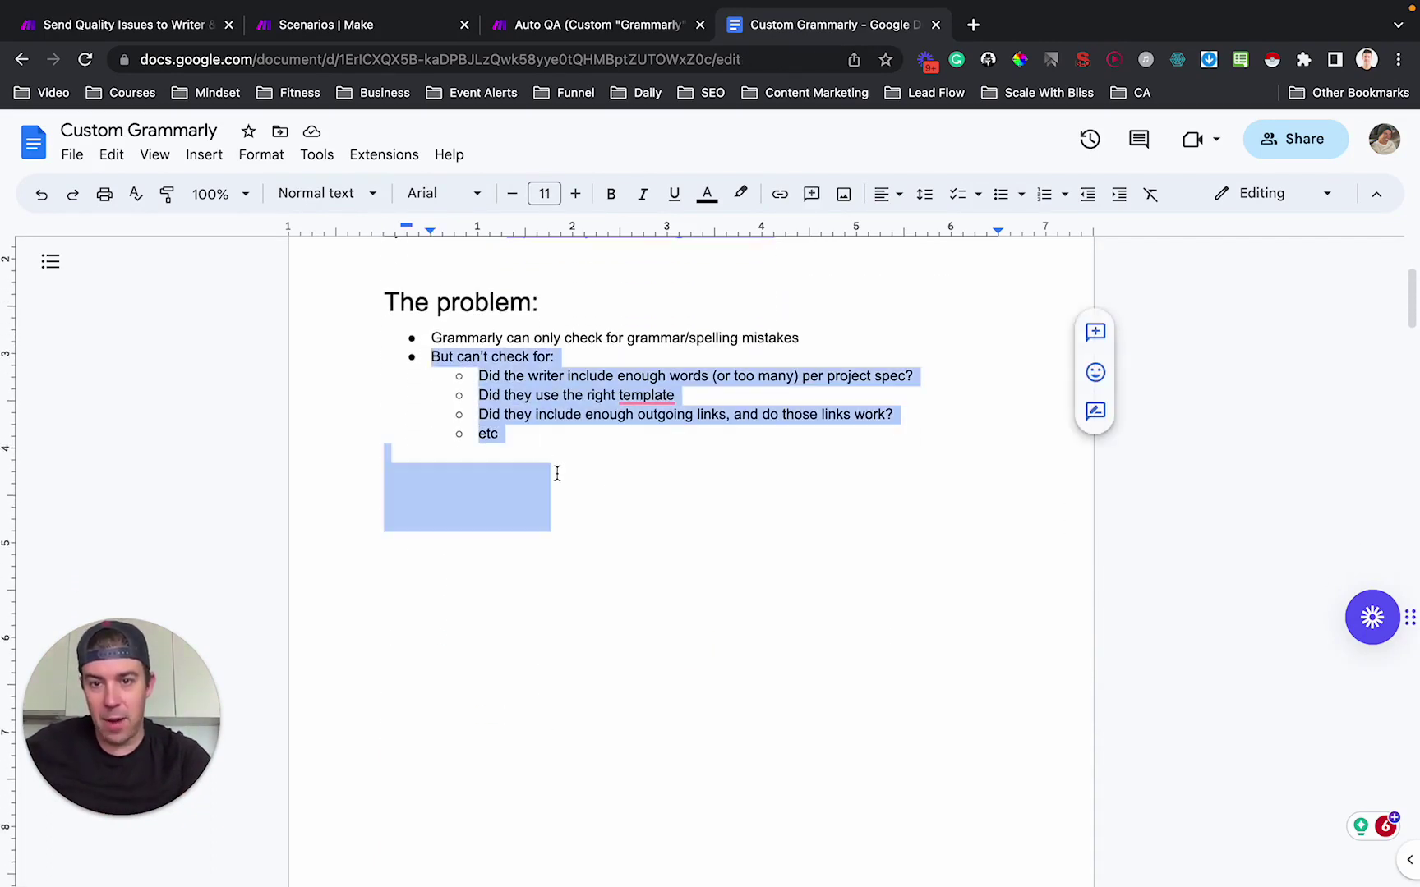
pyautogui.click(540, 432)
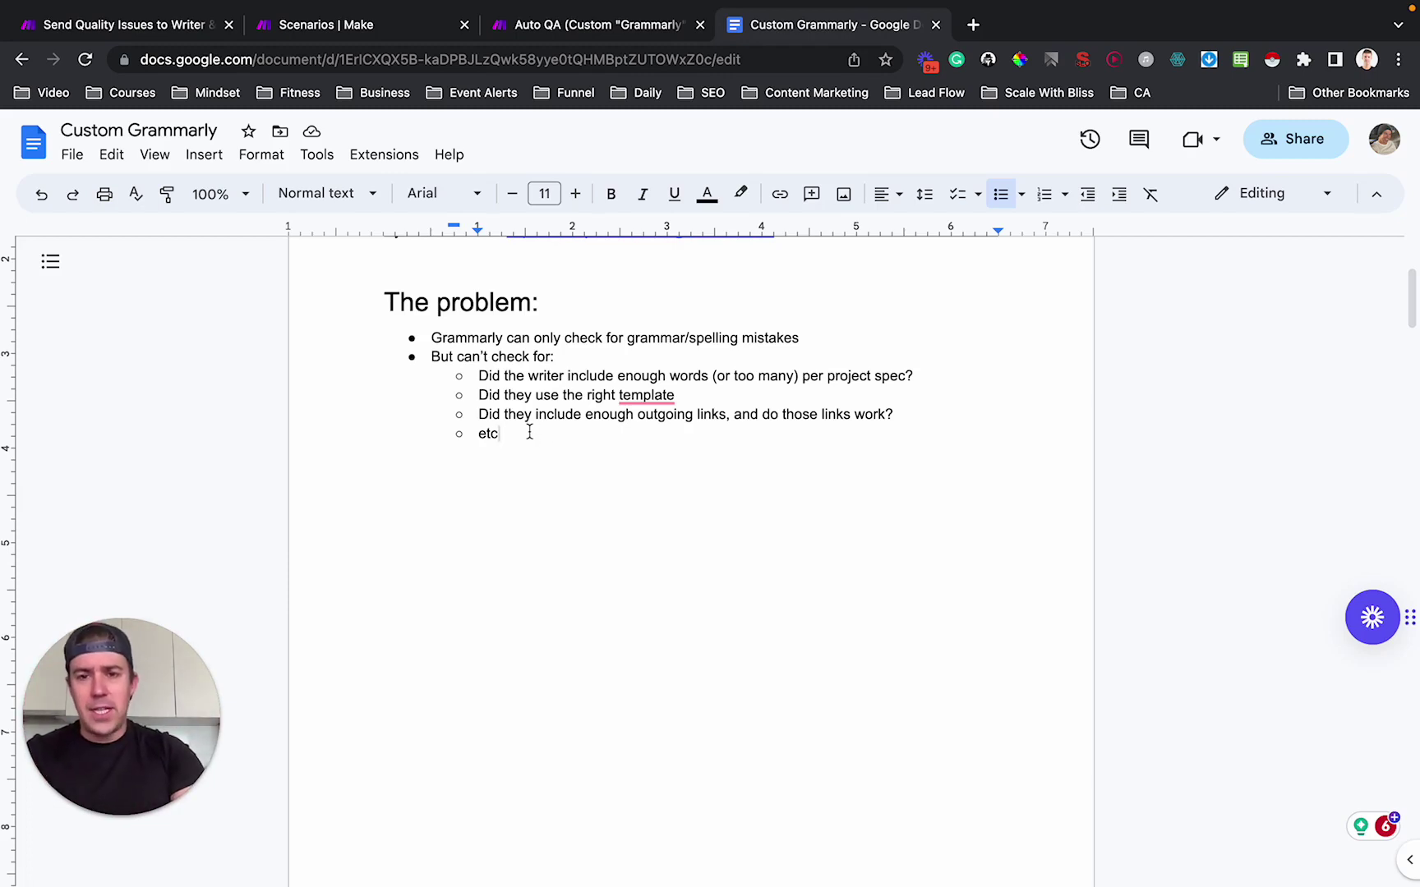
pyautogui.moveTo(502, 433)
pyautogui.mouseDown()
pyautogui.moveTo(483, 374)
pyautogui.moveTo(505, 433)
pyautogui.mouseUp()
# - Change "Two tables:" to "Three tables:" under the first requirement in the "You need" section
pyautogui.scroll(-10, 549, 518)
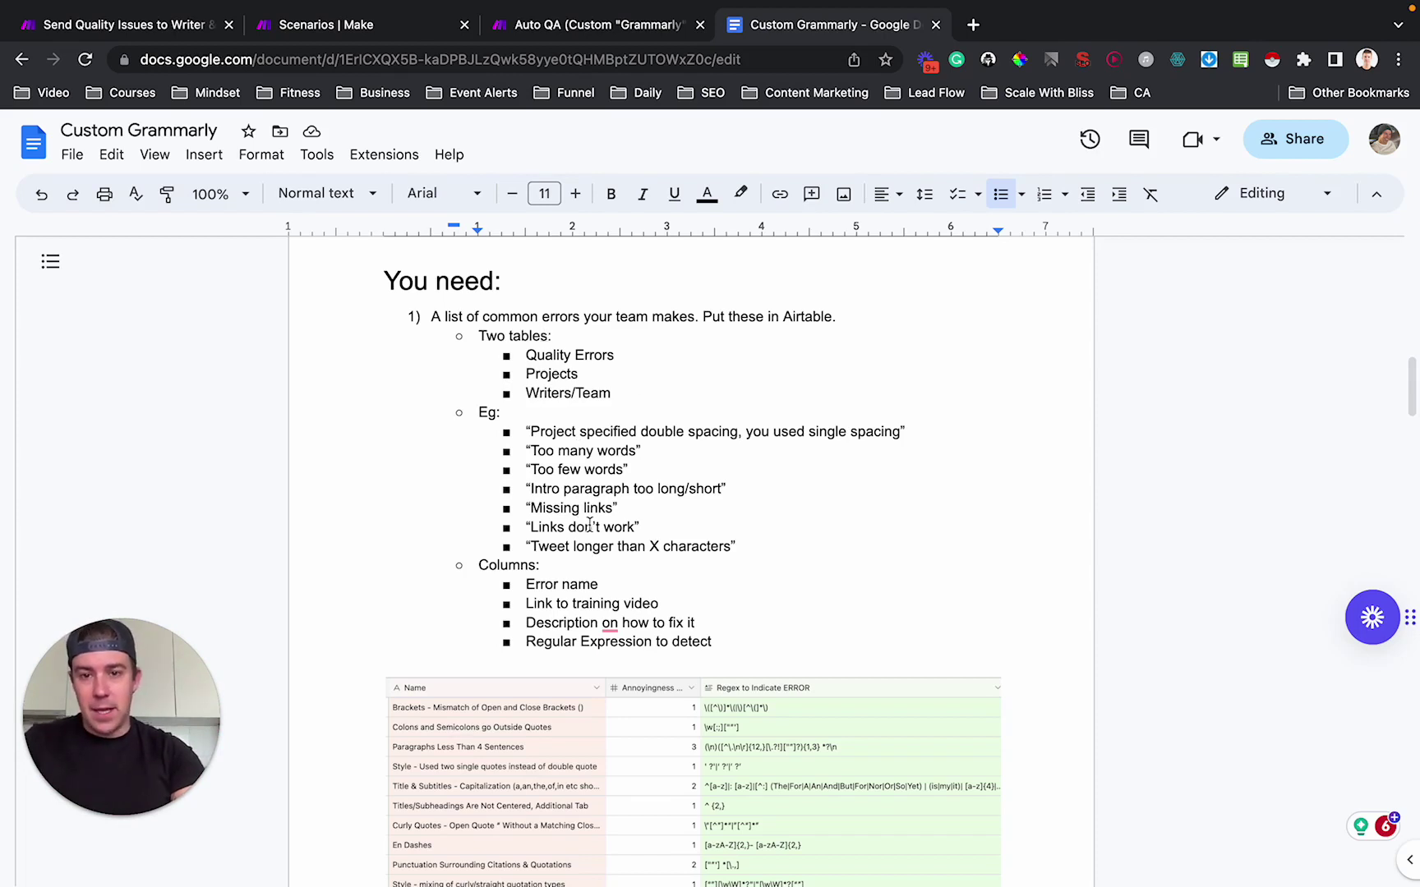
pyautogui.moveTo(480, 335); pyautogui.dragTo(579, 380)
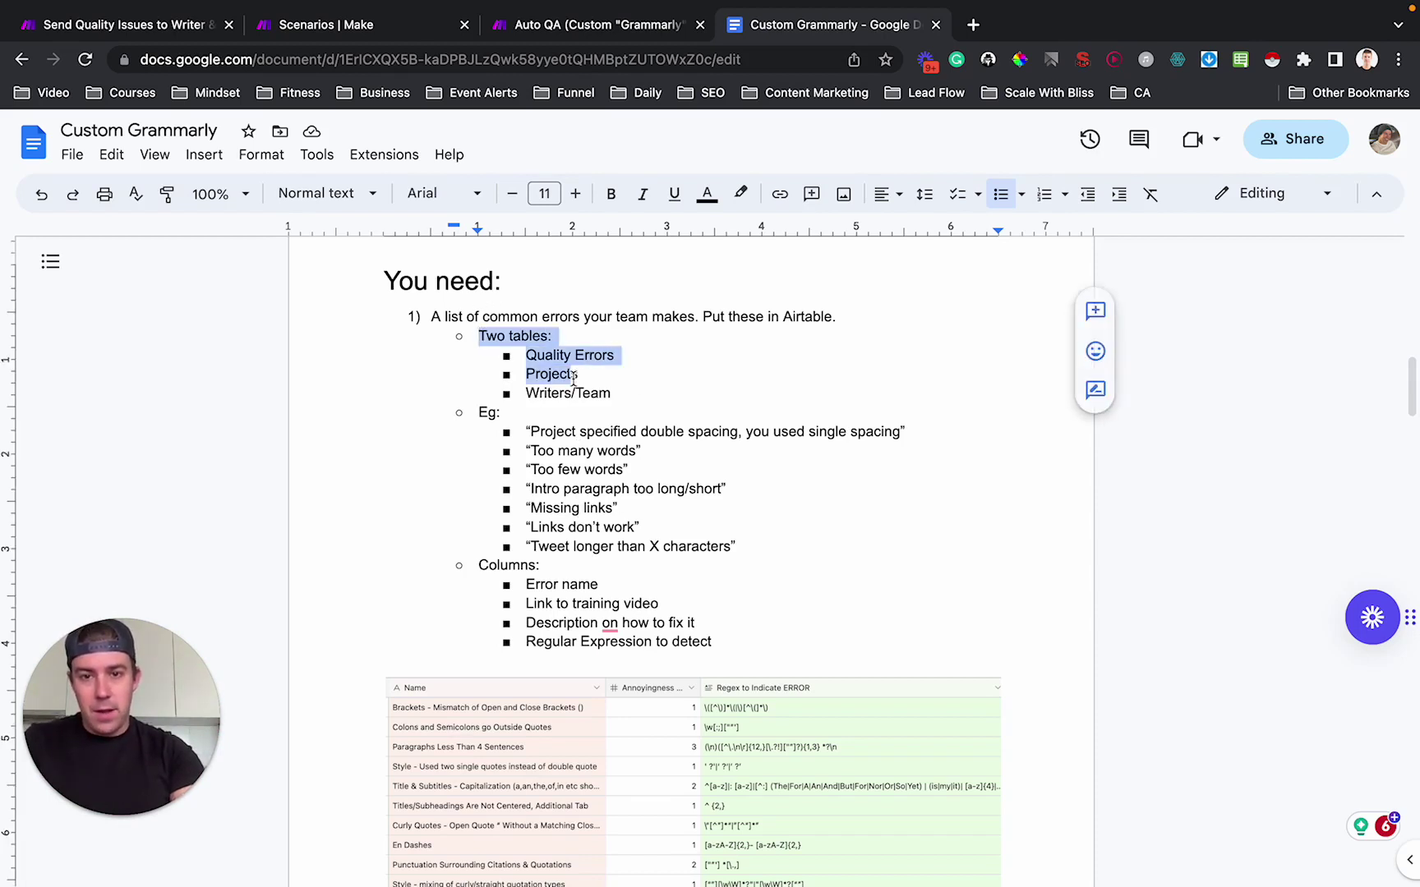
pyautogui.click(574, 355)
pyautogui.doubleClick(483, 337)
pyautogui.write('Three')
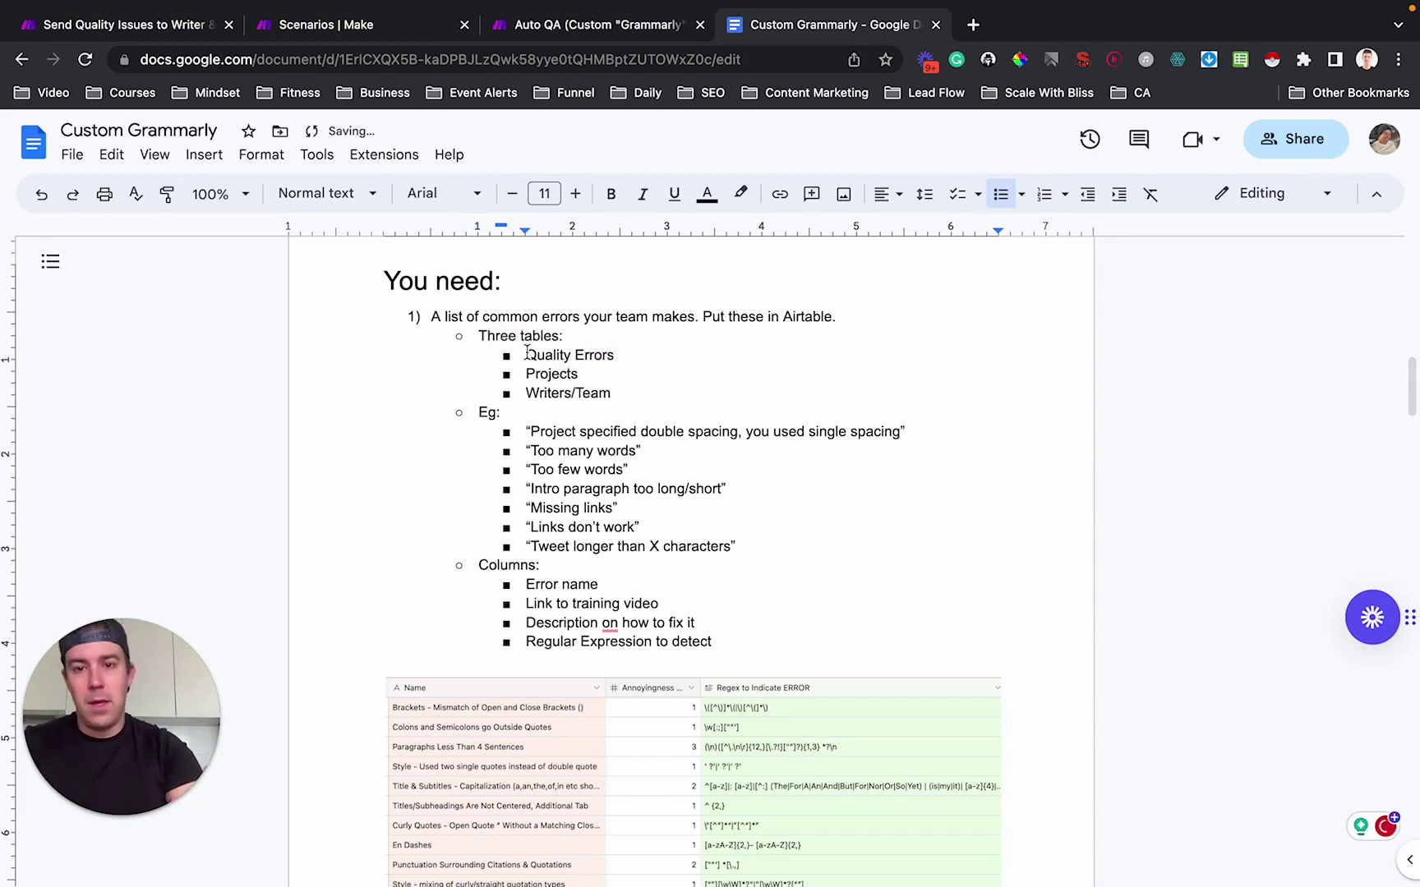
# - Review the Quality Errors, Projects and Writers/Team table names, plus the example errors, columns and regex table image
pyautogui.moveTo(526, 376); pyautogui.dragTo(622, 369)
pyautogui.moveTo(524, 355); pyautogui.dragTo(649, 352)
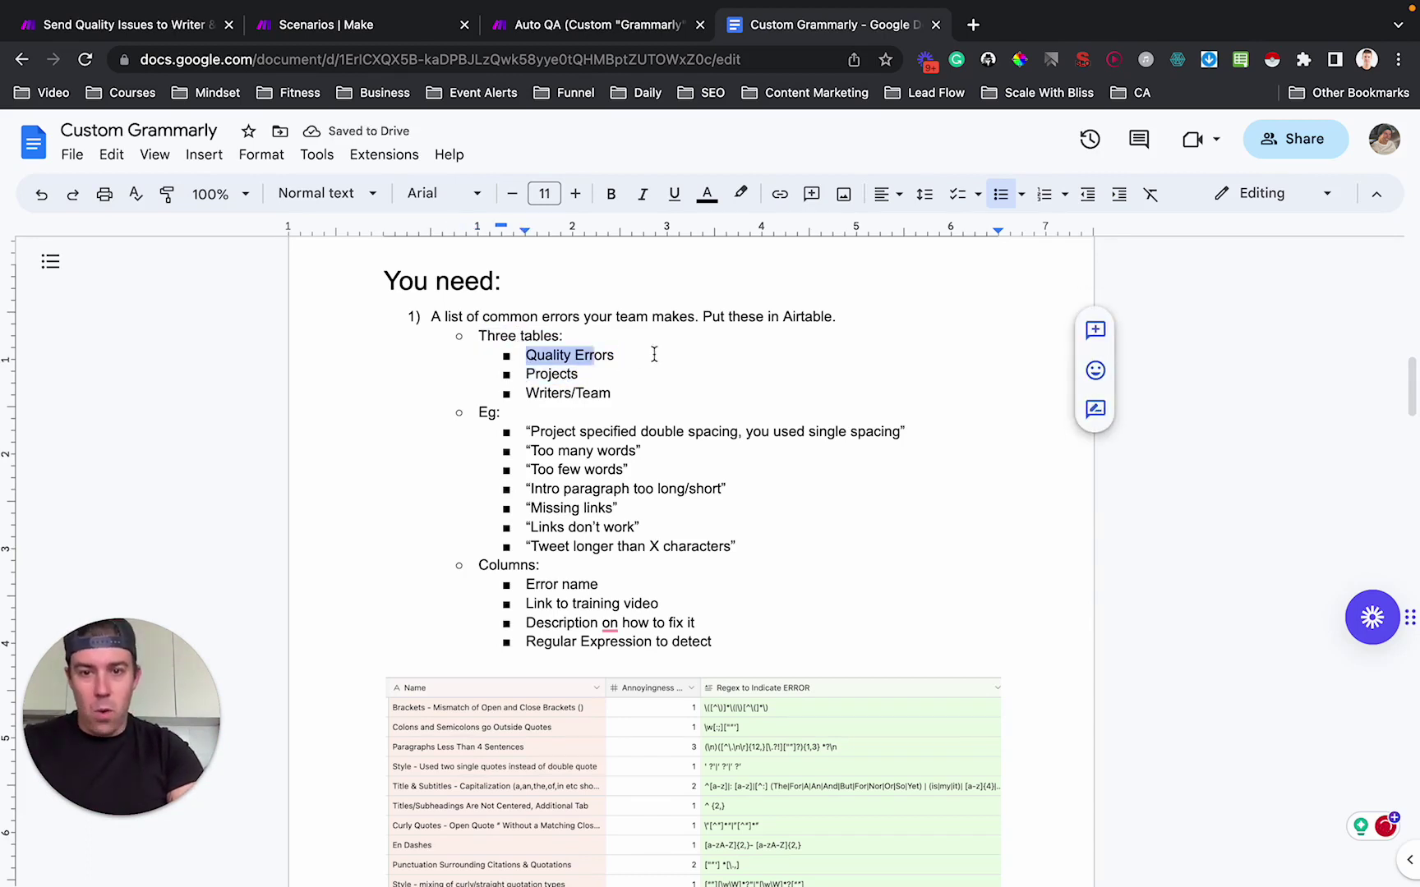
pyautogui.click(527, 393)
pyautogui.moveTo(528, 393); pyautogui.dragTo(649, 393)
pyautogui.click(650, 393)
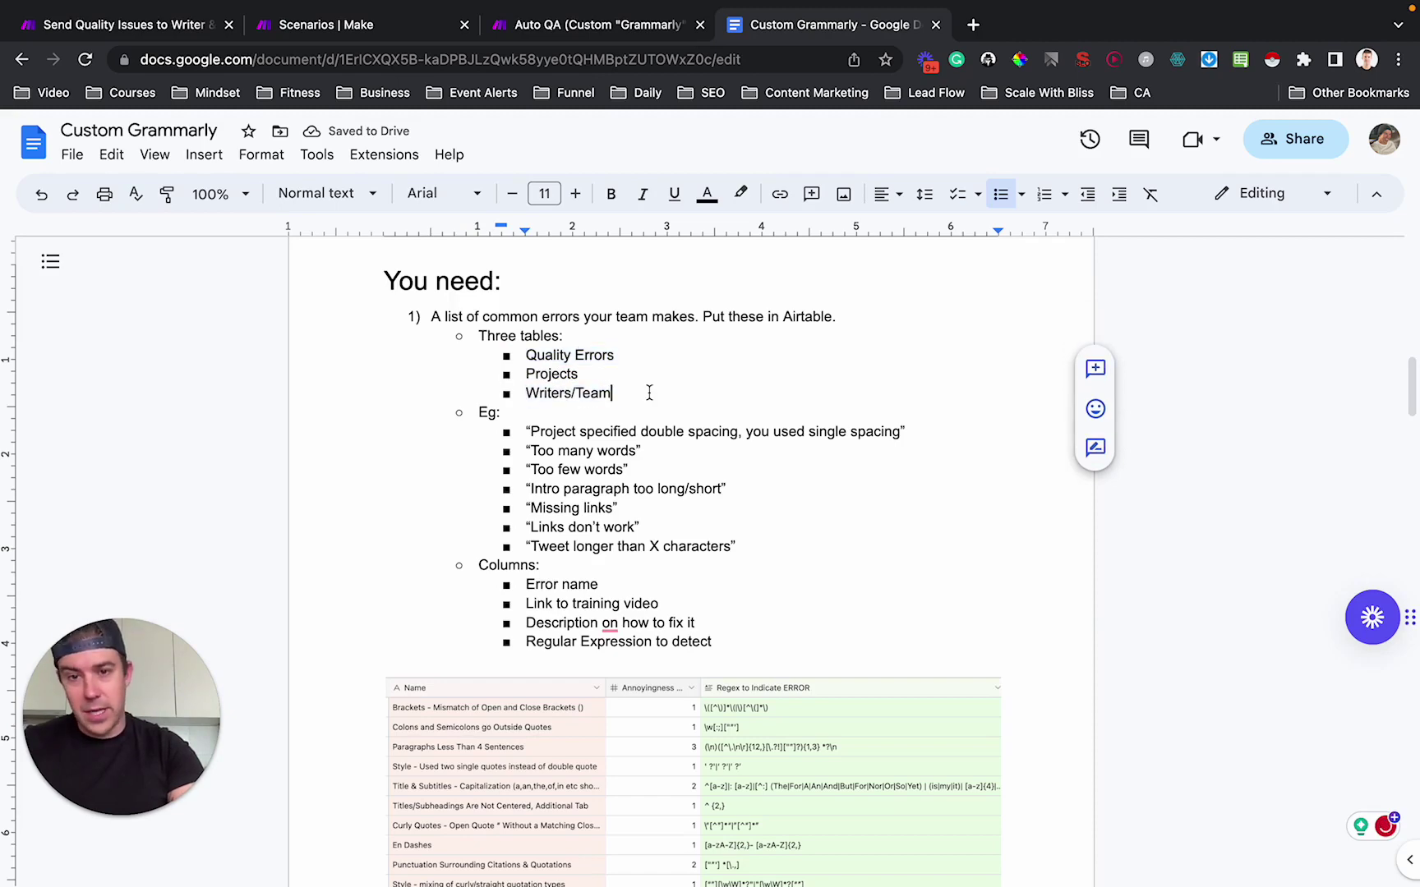
pyautogui.scroll(-2, 565, 493)
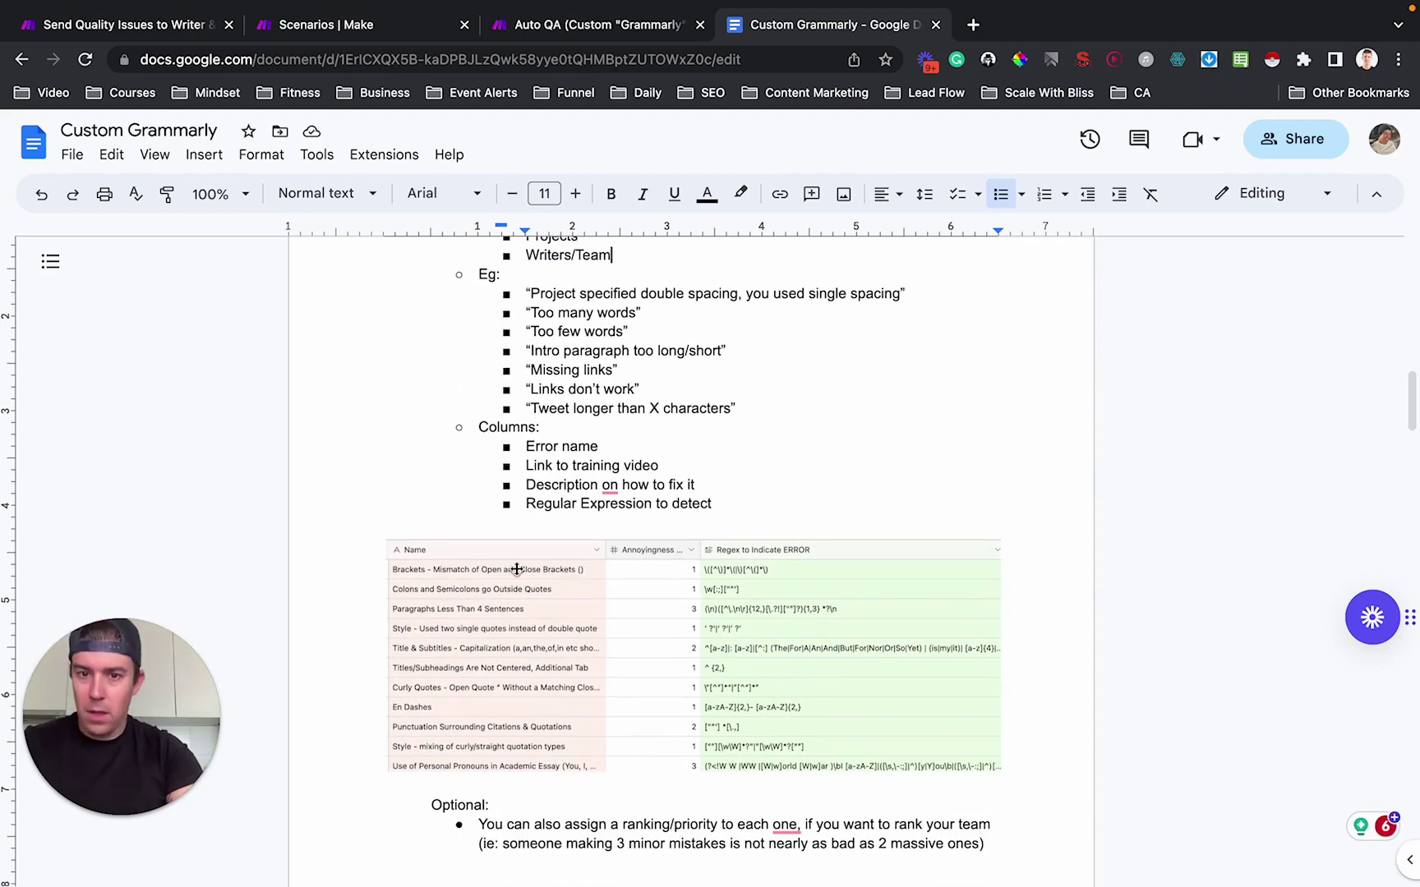
pyautogui.scroll(2, 543, 428)
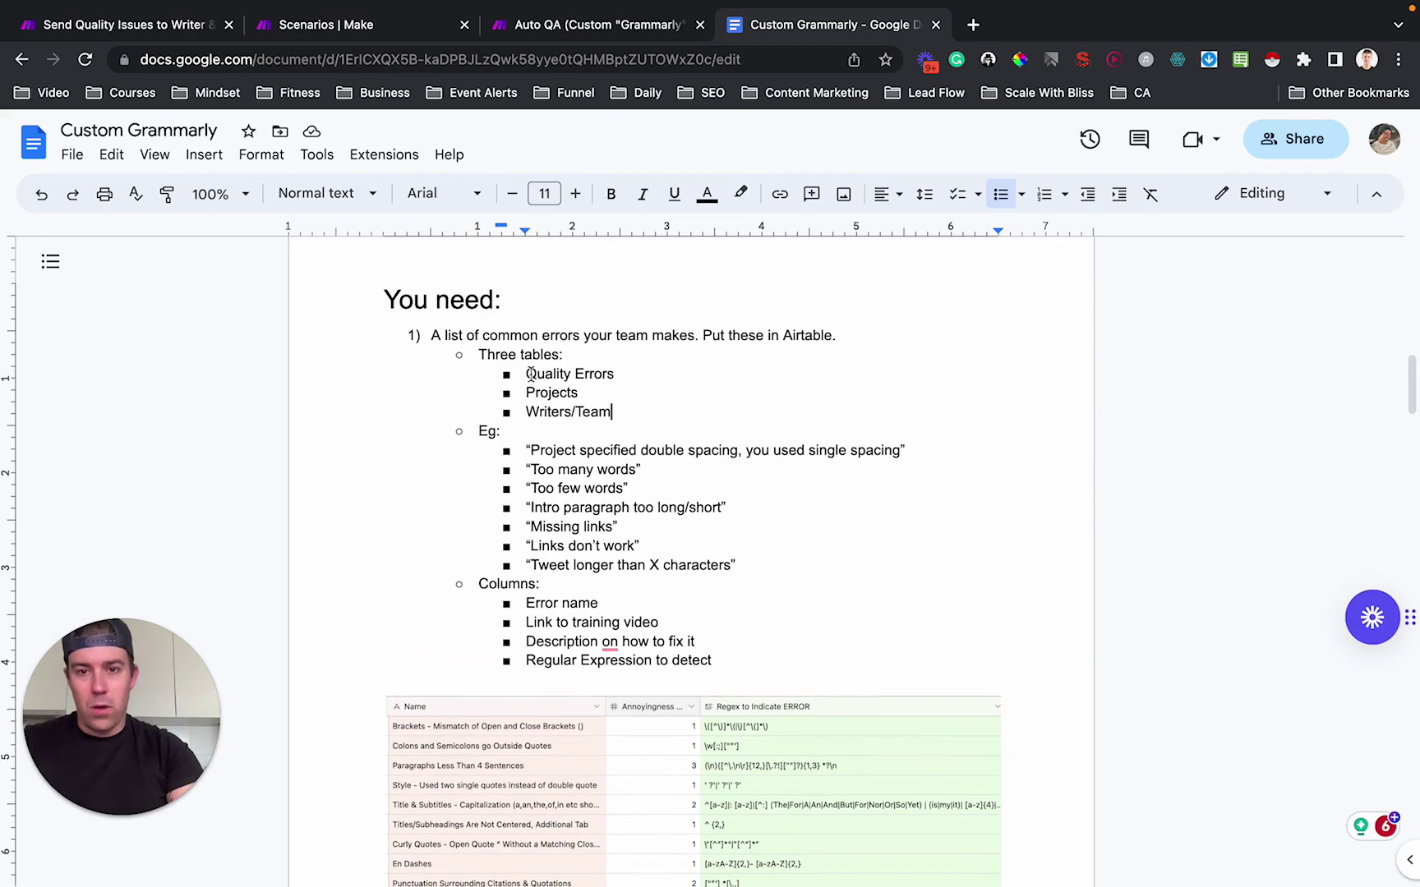
pyautogui.moveTo(526, 374); pyautogui.dragTo(624, 374)
pyautogui.scroll(-2, 569, 509)
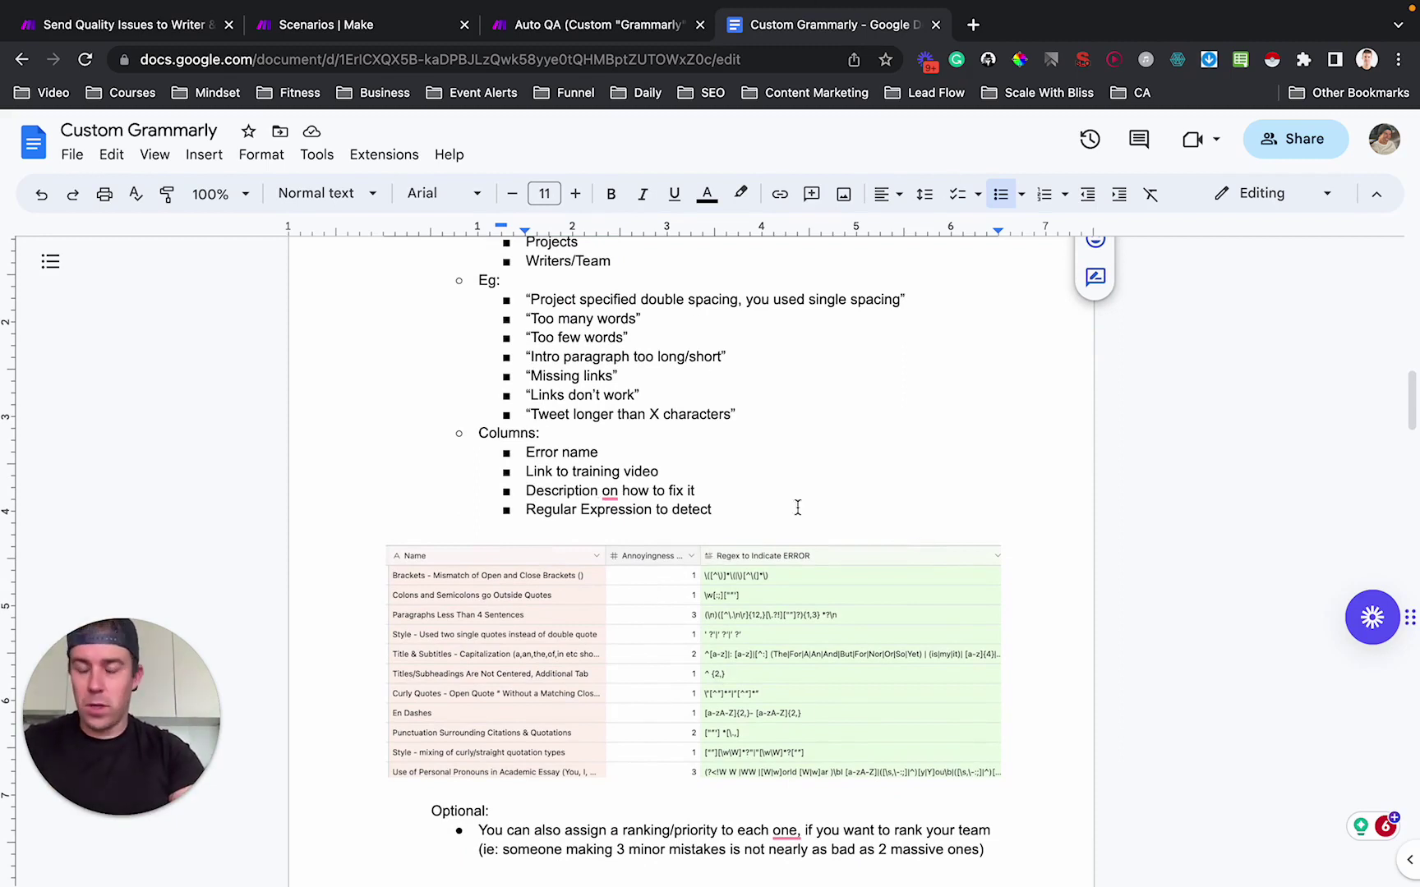
# - Read the optional note on ranking errors and requirement 2 about a Make Scenario to detect them
pyautogui.scroll(-4, 813, 664)
pyautogui.scroll(-2, 814, 664)
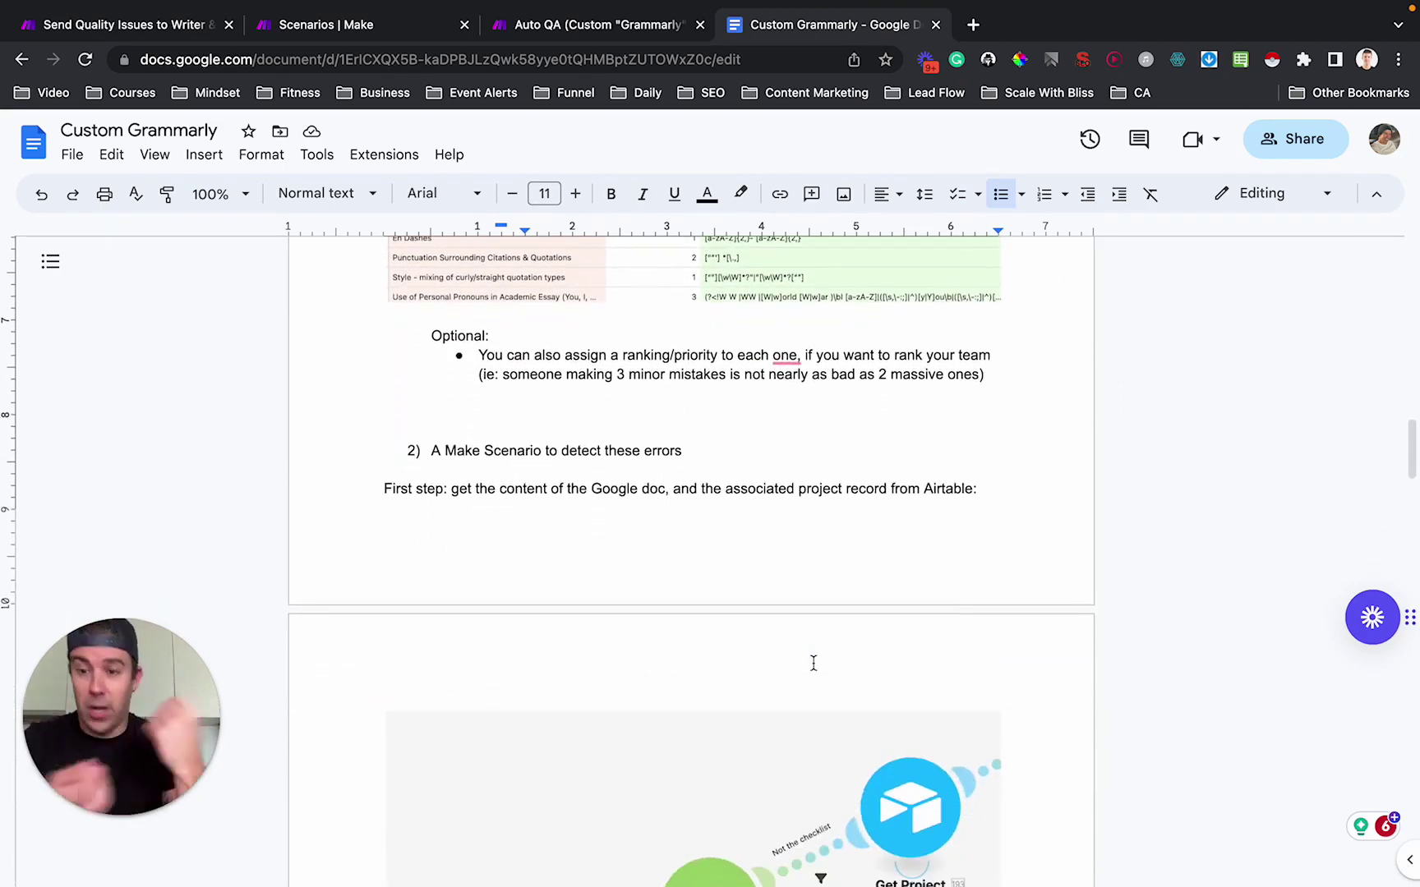
pyautogui.scroll(1, 797, 664)
pyautogui.scroll(1, 790, 664)
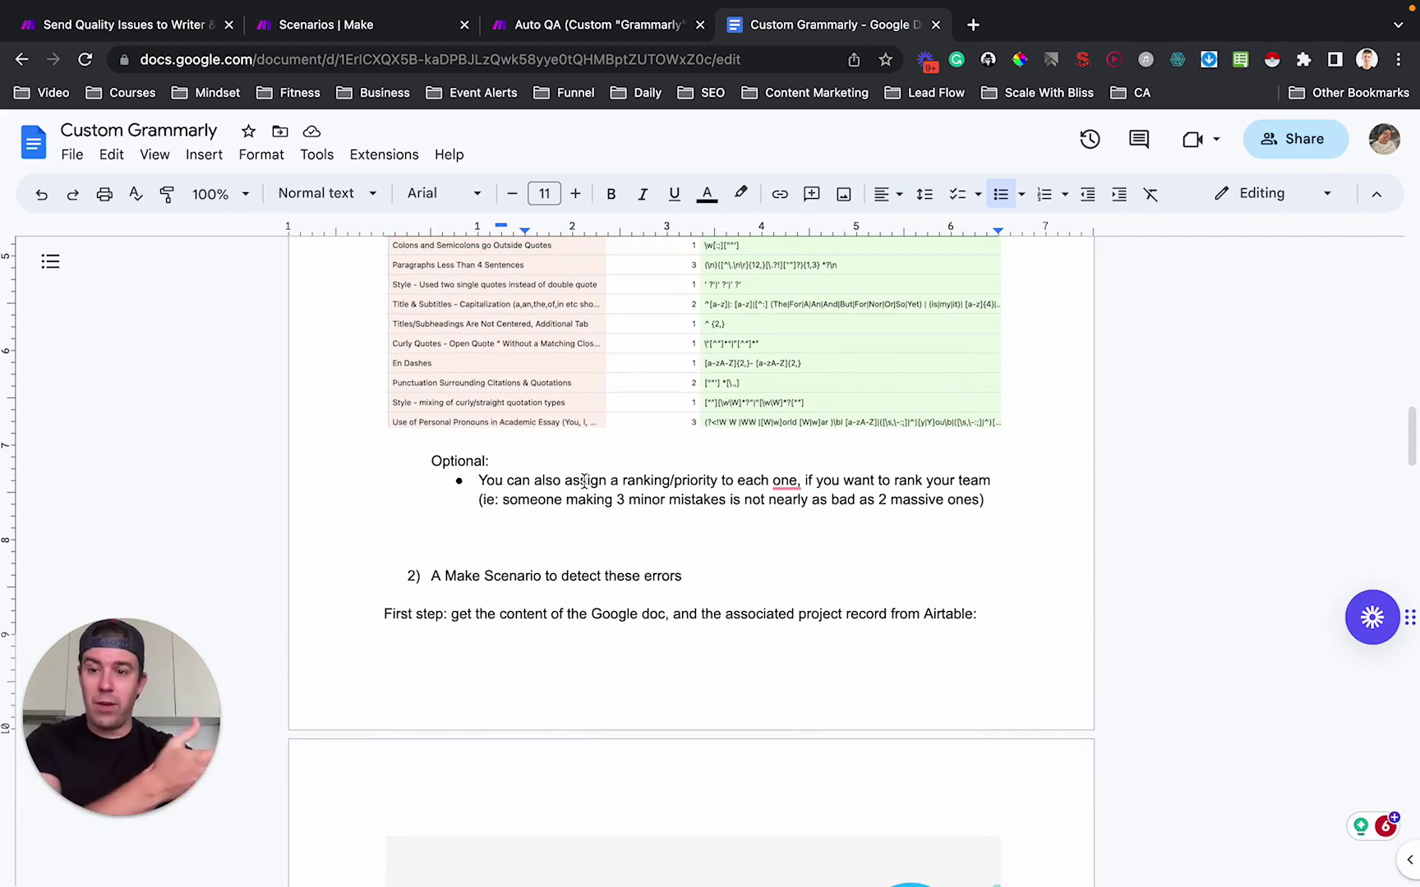
# - Examine the first step's diagram showing the Google Docs, Router and Get Project modules
pyautogui.scroll(-7, 520, 543)
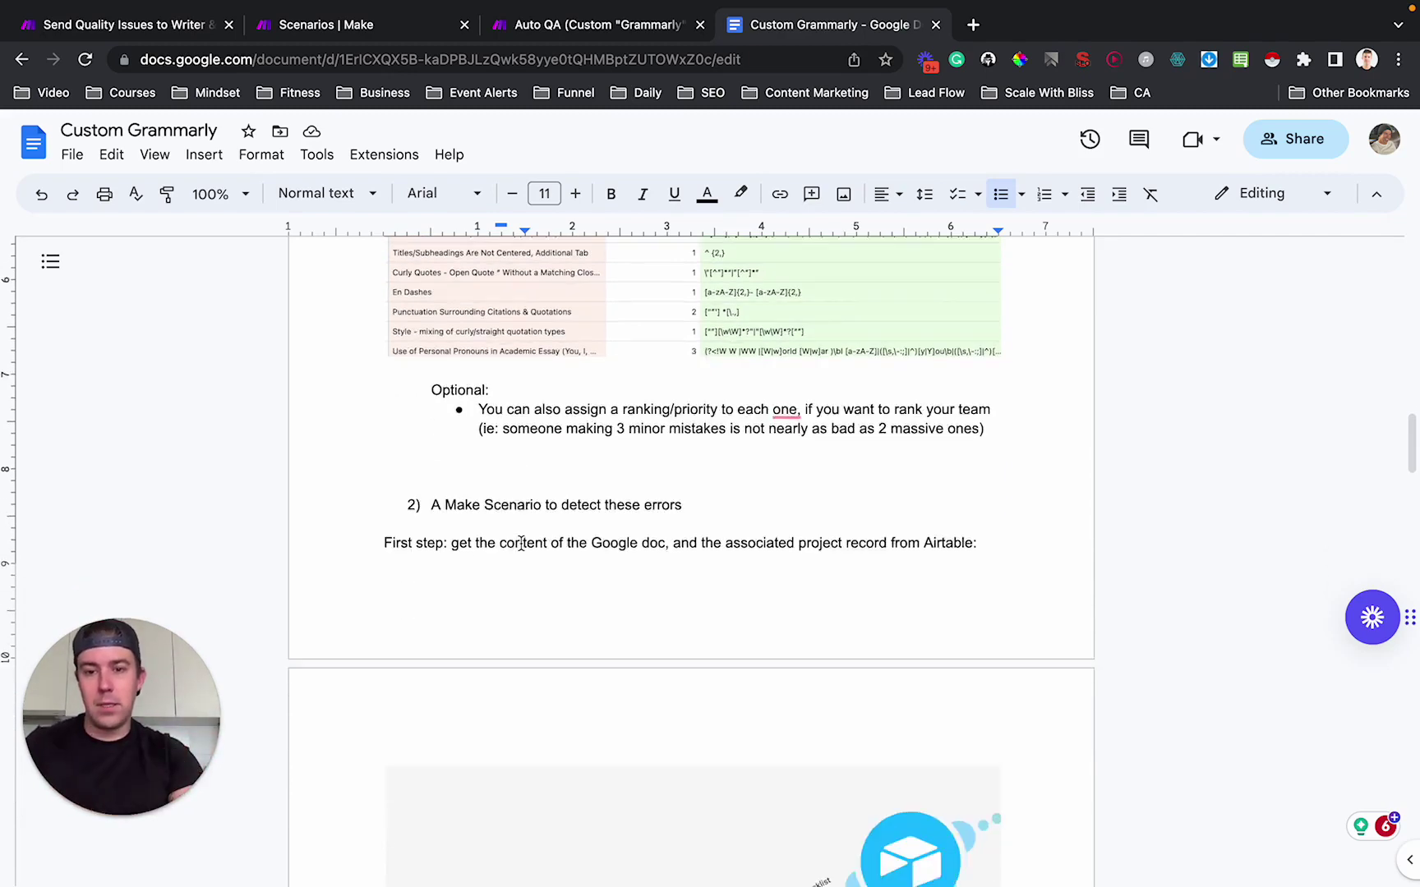
pyautogui.scroll(-2, 522, 545)
pyautogui.click(615, 421)
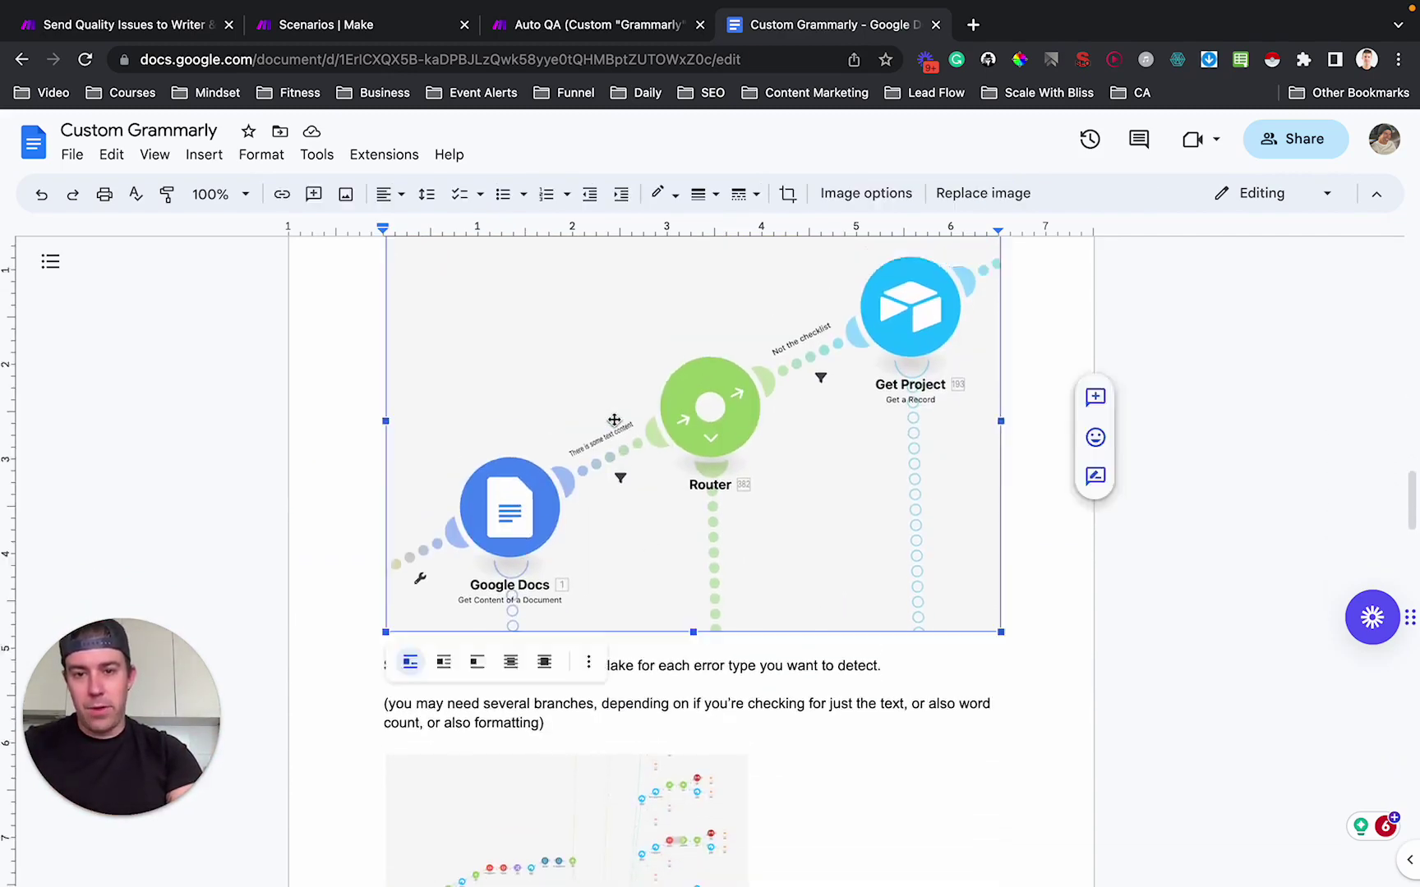
pyautogui.scroll(-1, 499, 519)
pyautogui.scroll(-1, 500, 519)
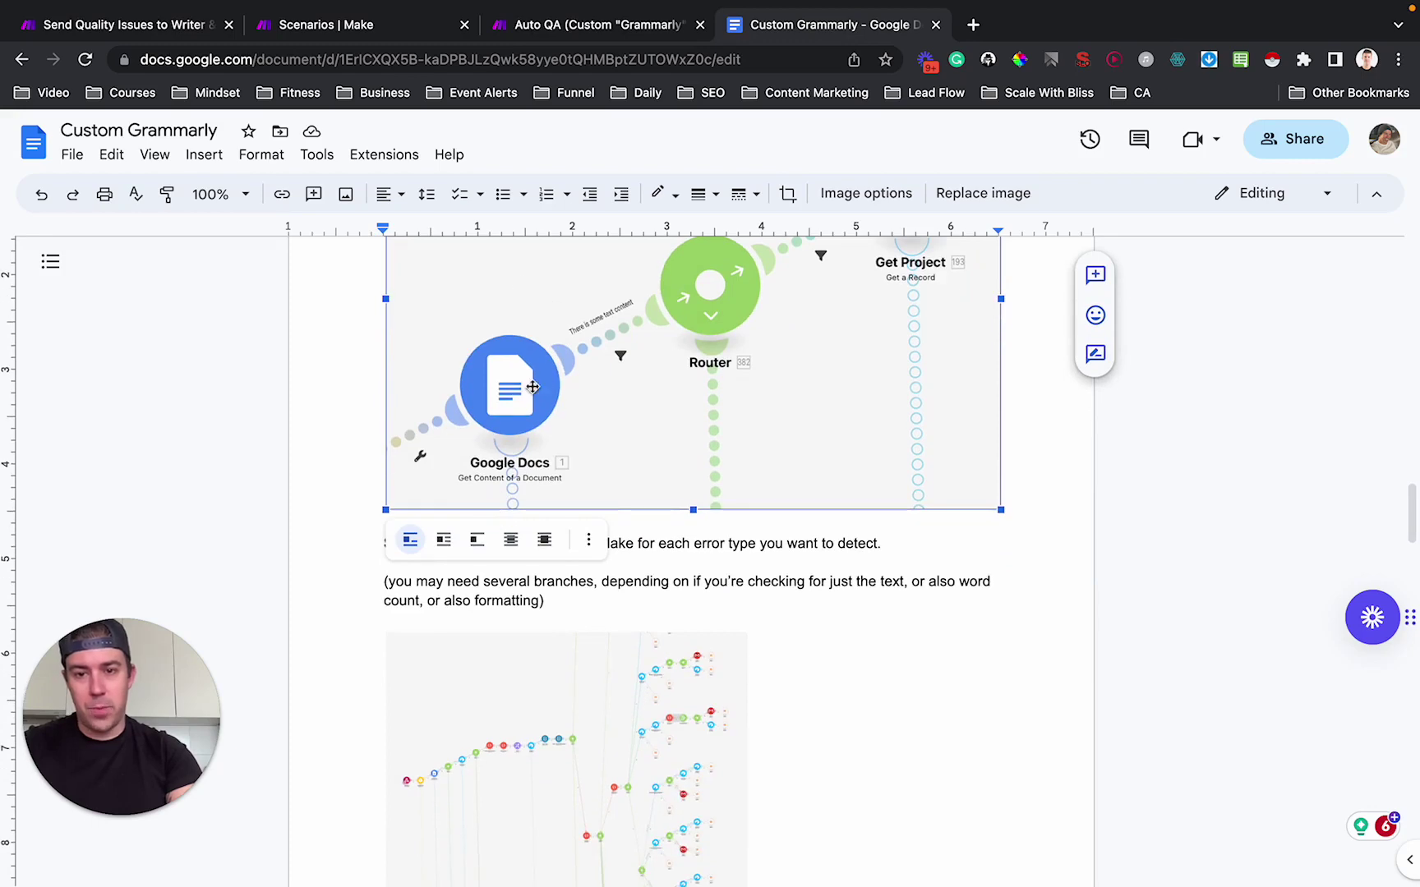
pyautogui.scroll(2, 490, 592)
pyautogui.scroll(-5, 488, 603)
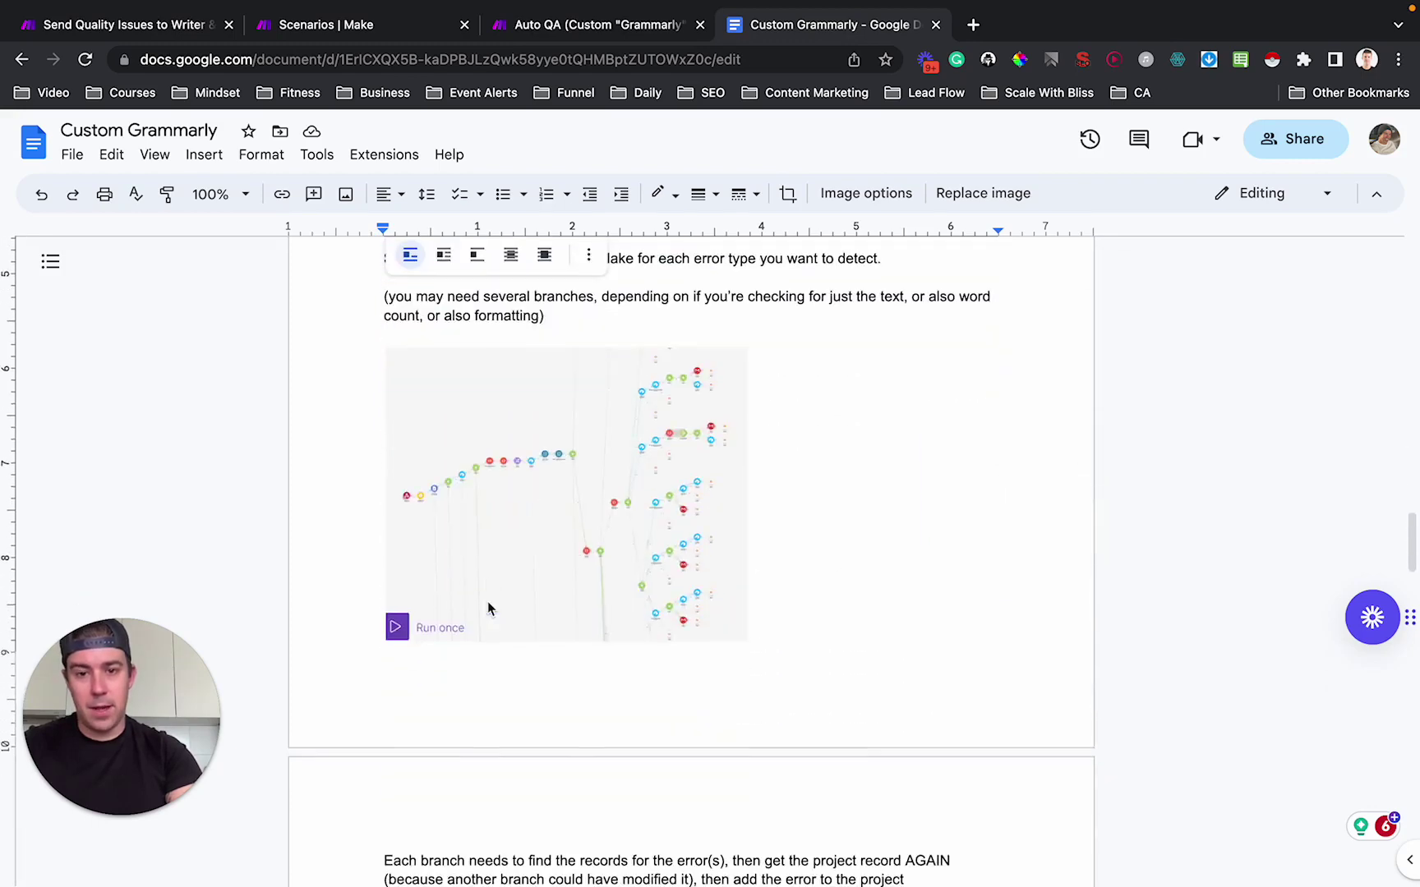
# - Examine the second step's branching scenario image, the Get Error branch diagram and the Quality Issues example
pyautogui.click(514, 429)
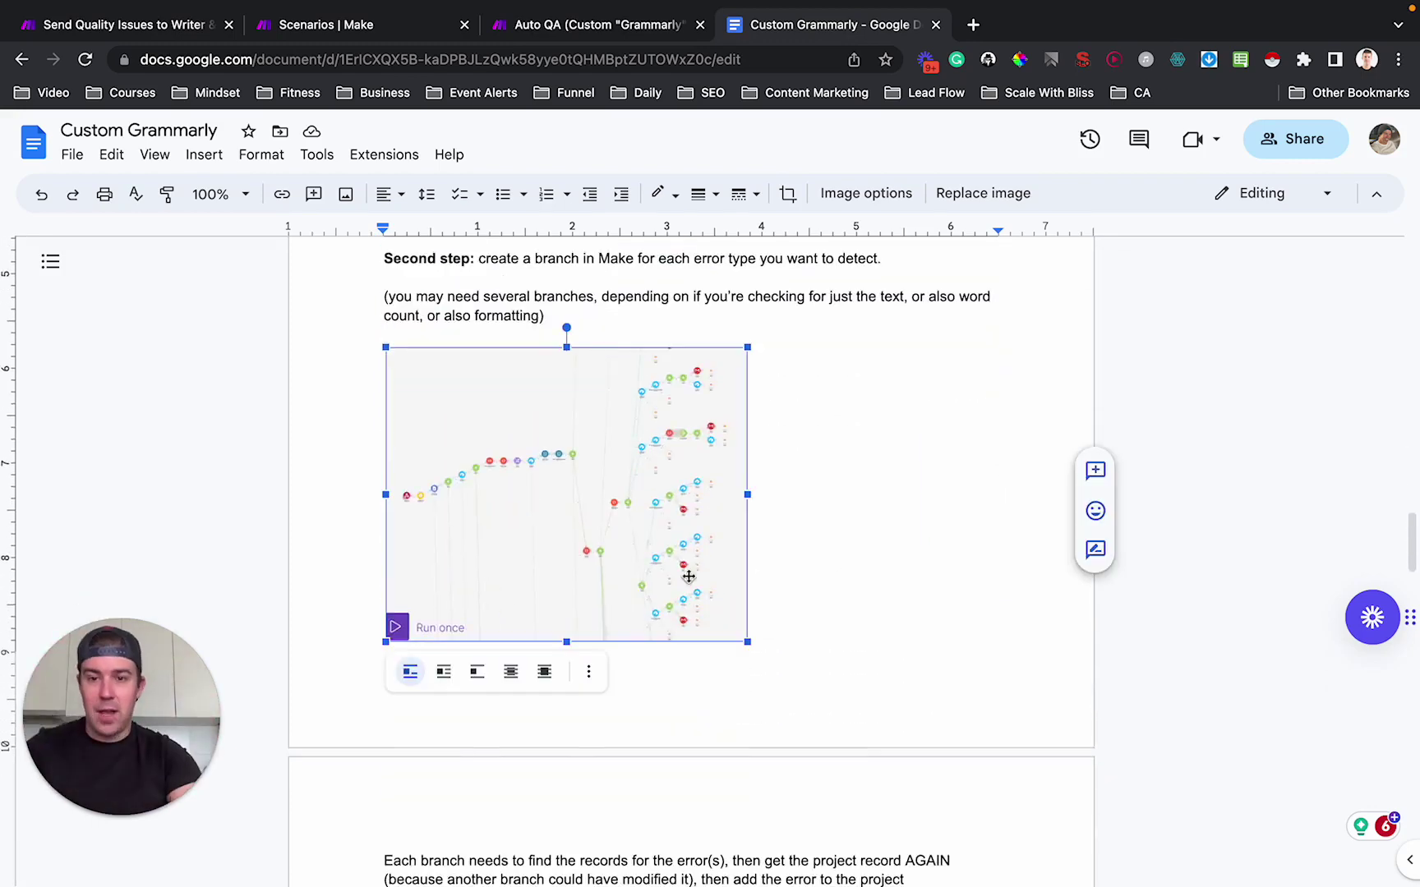
pyautogui.scroll(-7, 682, 575)
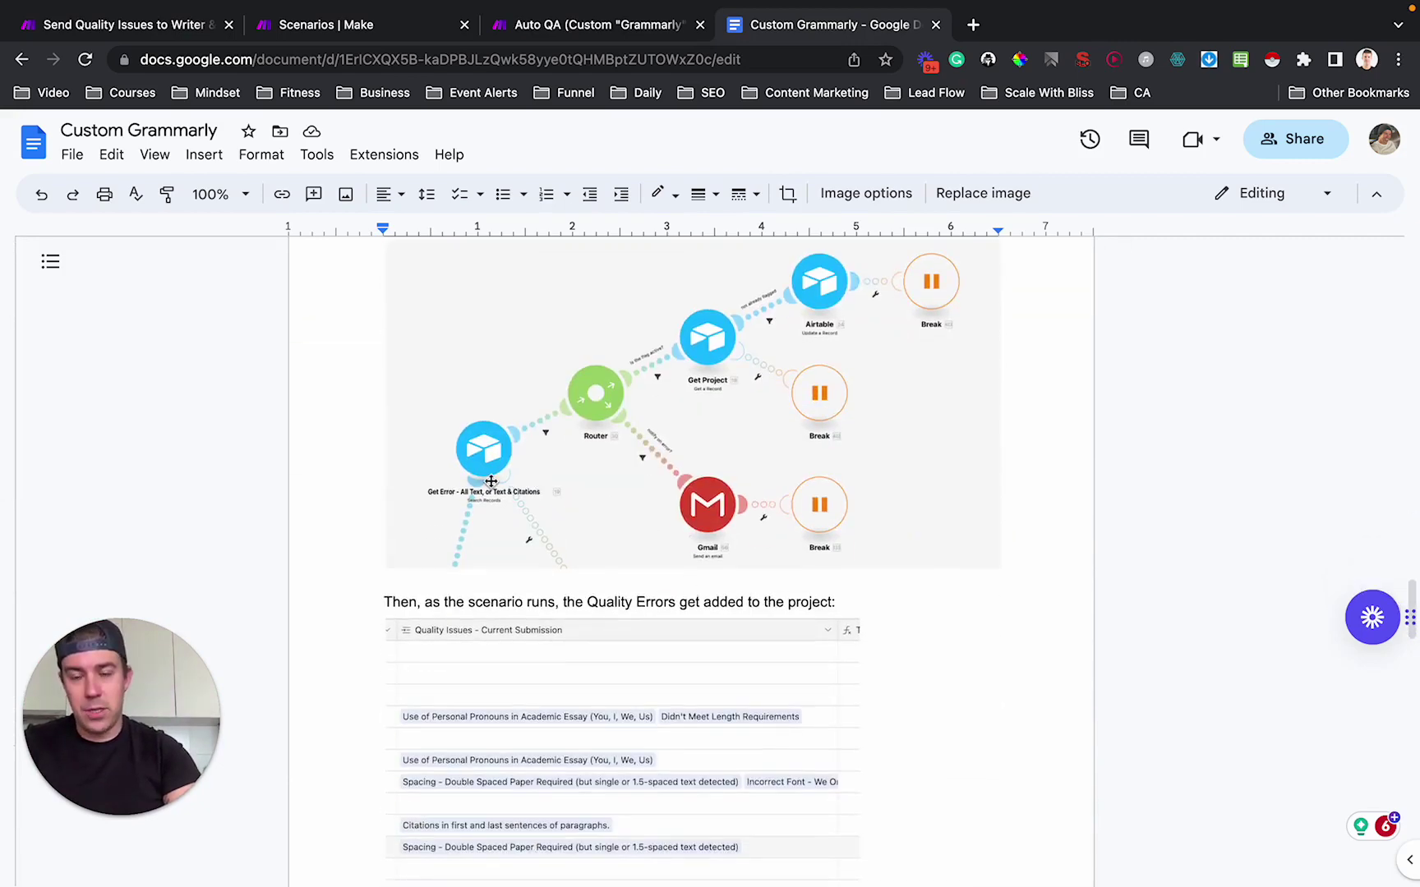
pyautogui.click(483, 458)
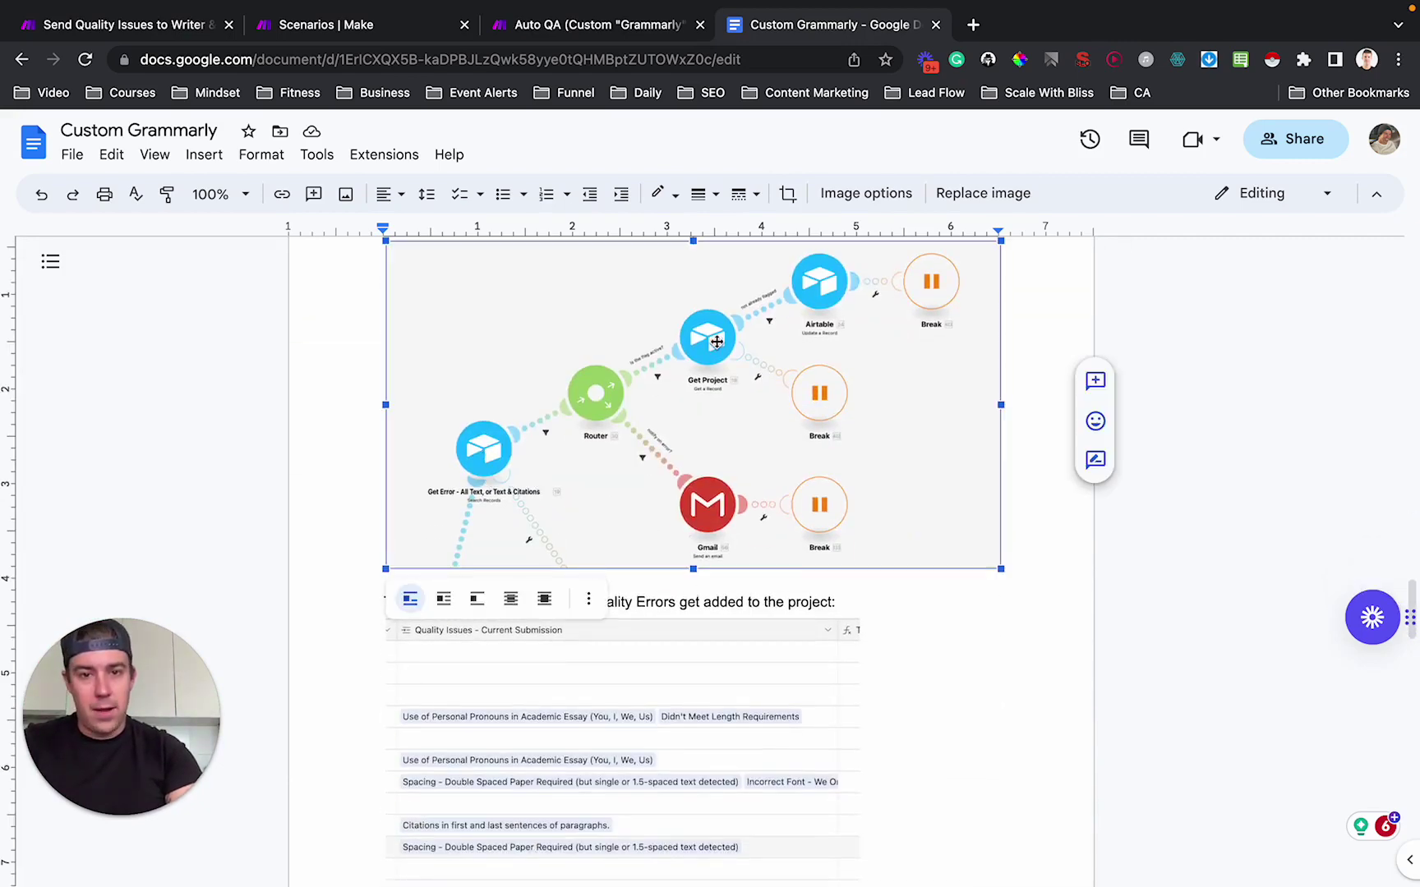
pyautogui.scroll(-5, 667, 509)
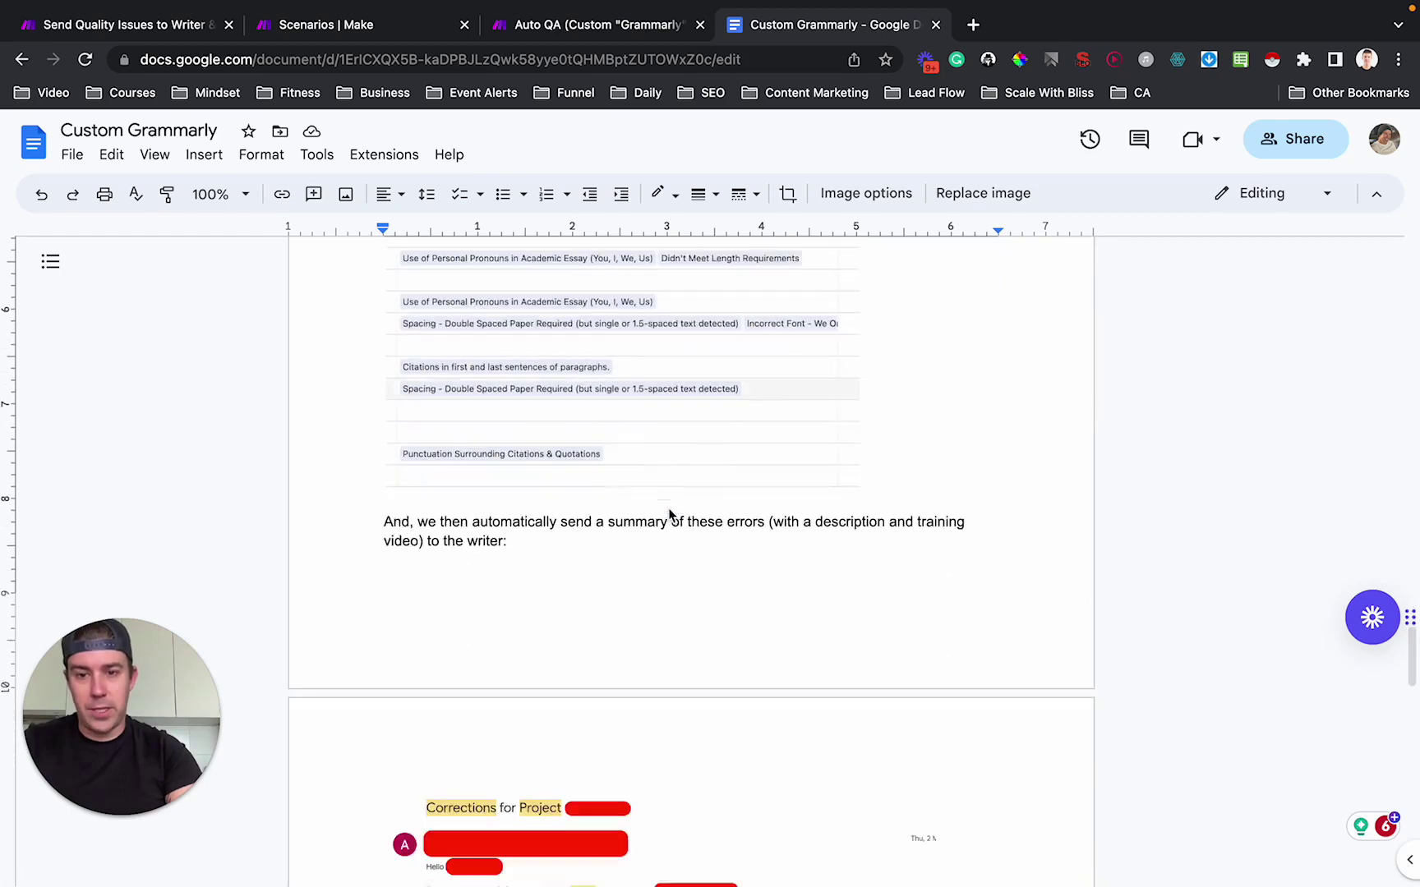
# - Examine the example corrections e-mail sent to writers and the table ranking writers by average quality issues
pyautogui.scroll(2, 575, 370)
pyautogui.click(514, 307)
pyautogui.scroll(-7, 565, 526)
pyautogui.click(565, 526)
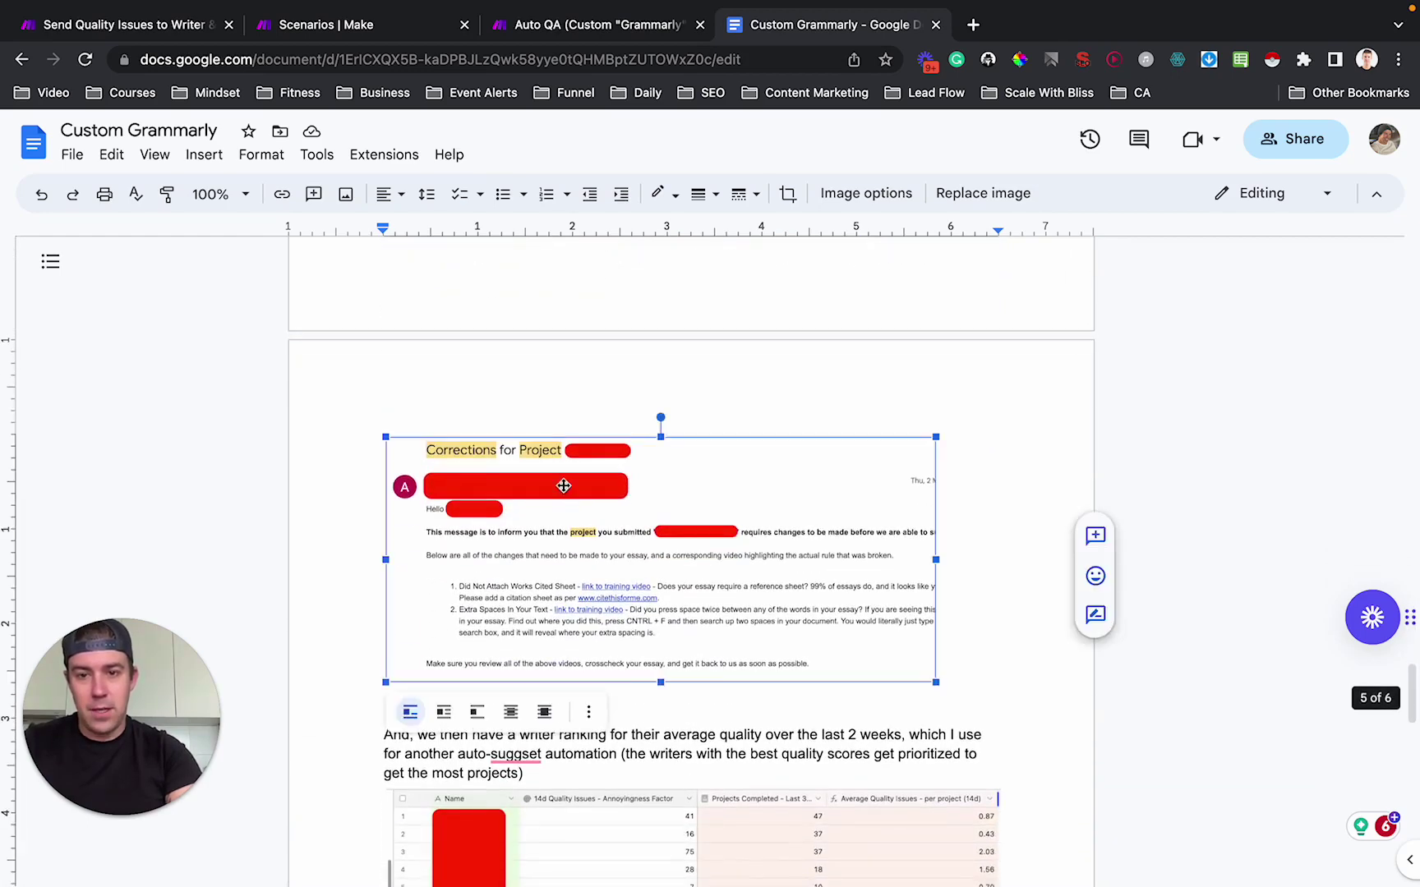
pyautogui.scroll(-5, 565, 509)
pyautogui.click(594, 467)
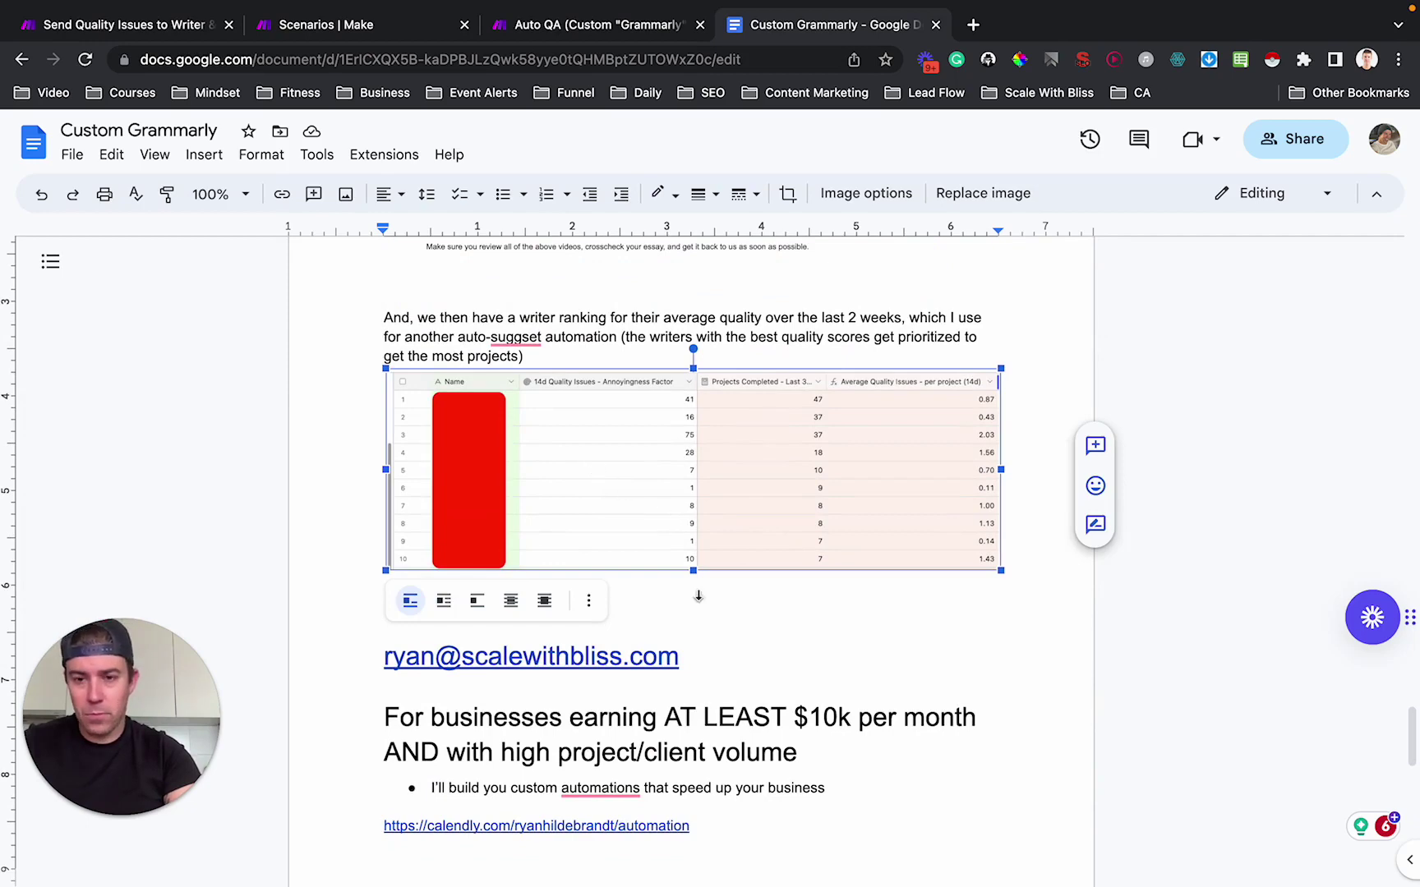
pyautogui.scroll(2, 728, 647)
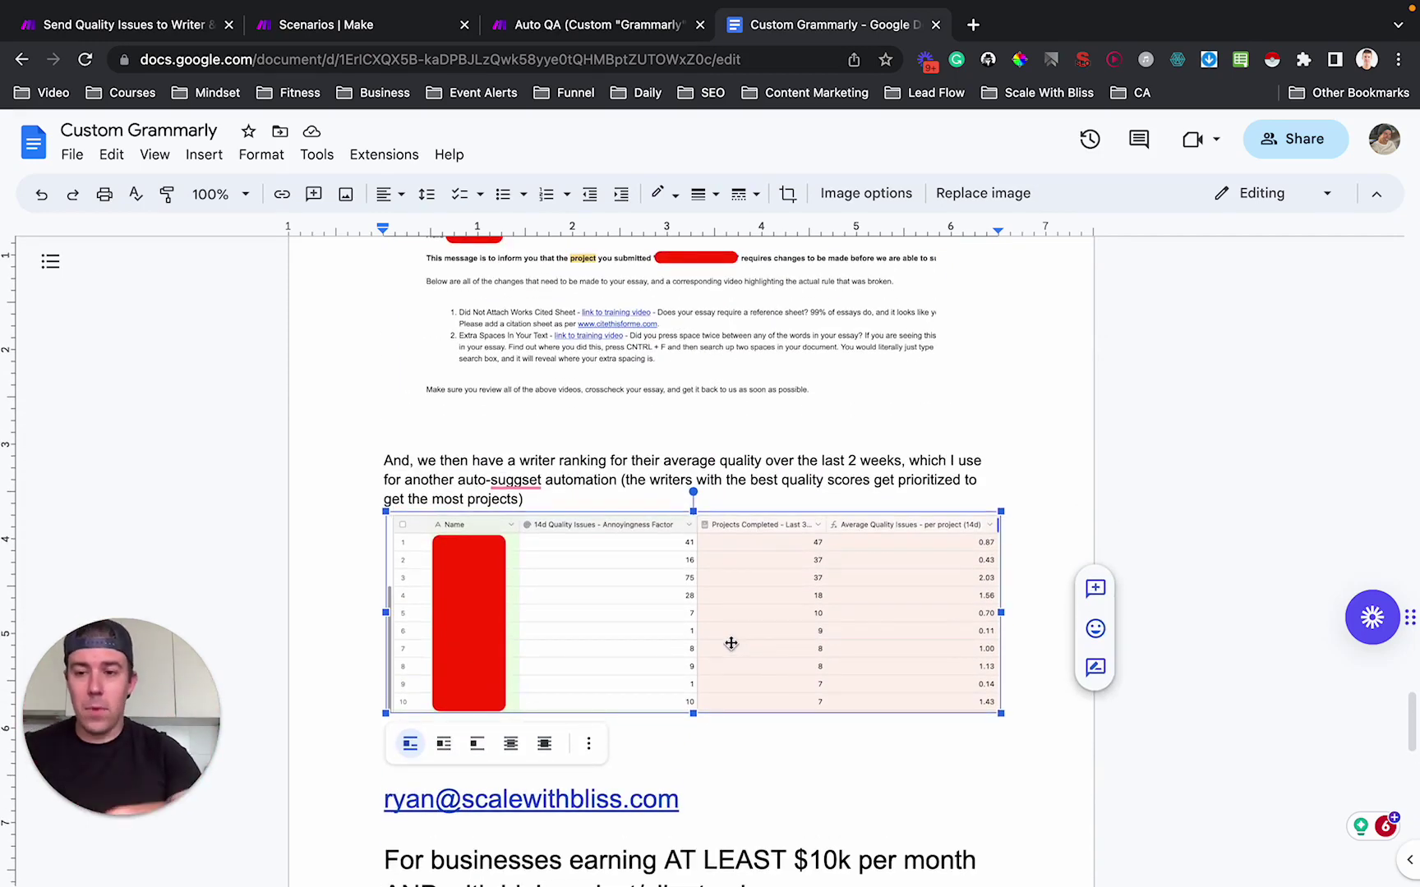
pyautogui.scroll(-3, 692, 645)
pyautogui.scroll(-3, 692, 645)
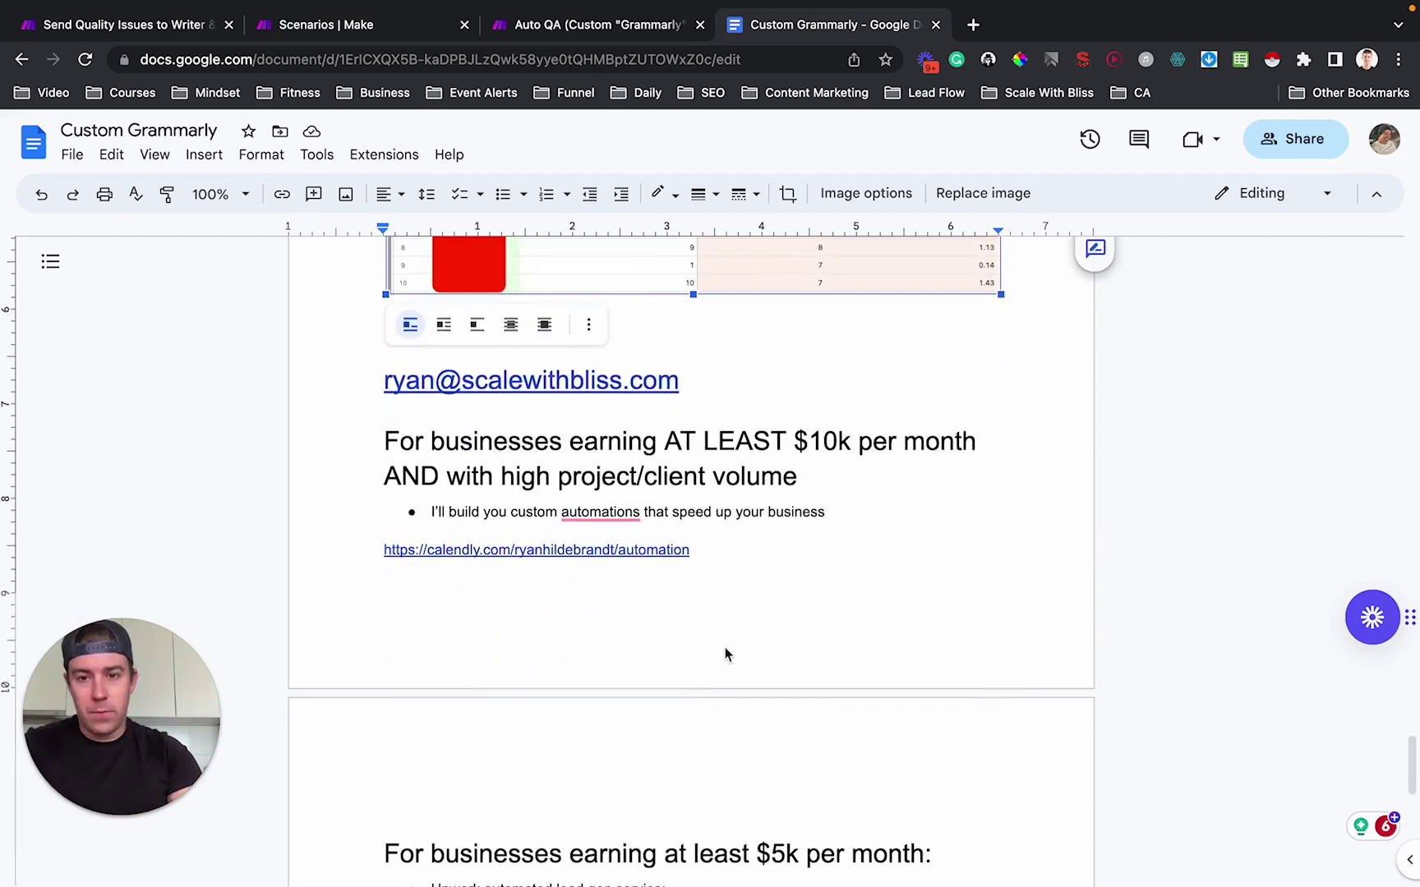
# - Review the contact e-mail line below the writer ranking table
pyautogui.click(744, 380)
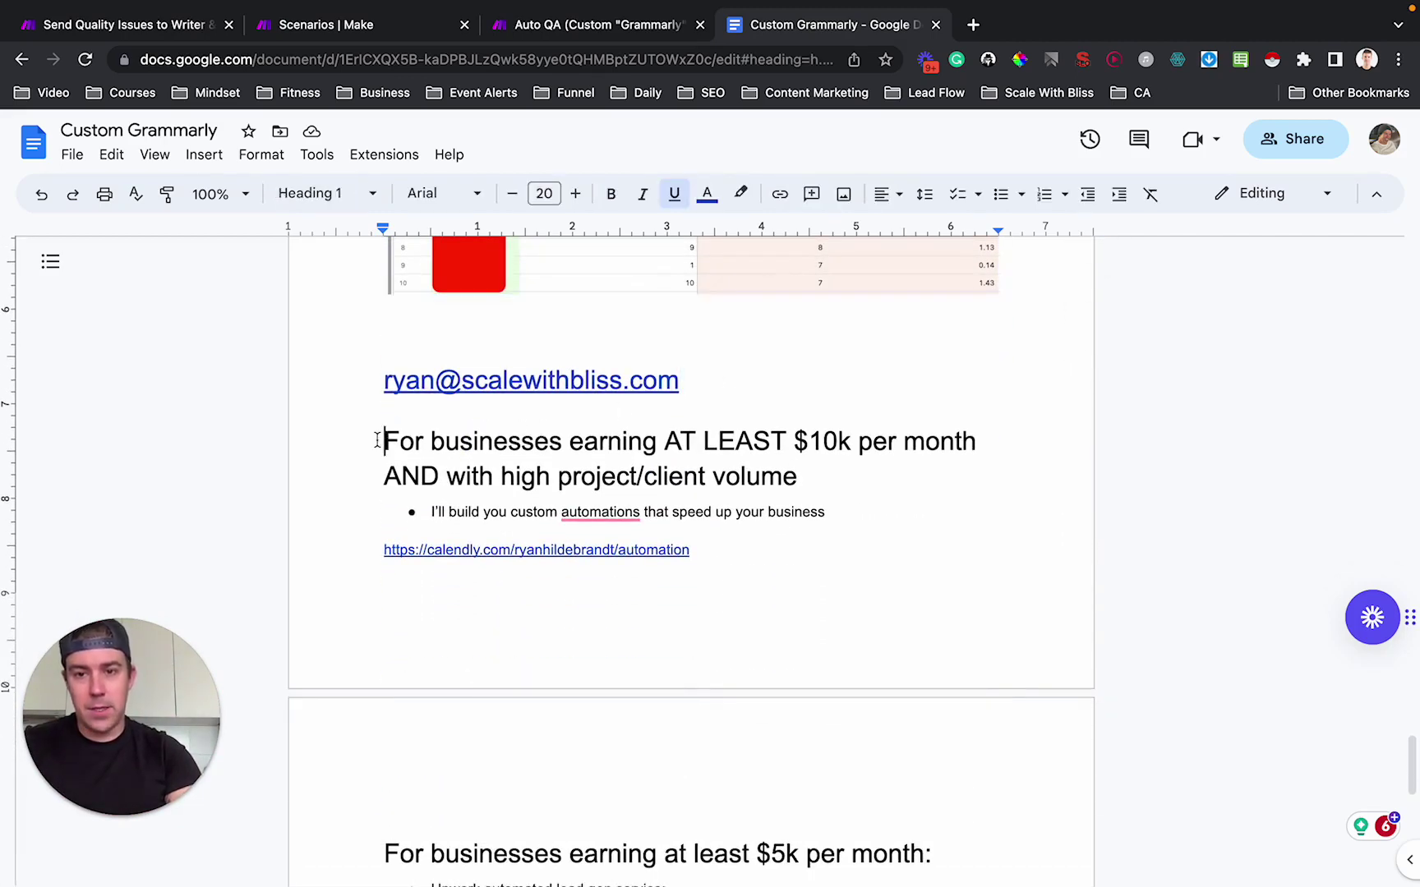
pyautogui.moveTo(380, 440); pyautogui.dragTo(644, 441)
pyautogui.moveTo(367, 377); pyautogui.dragTo(740, 386)
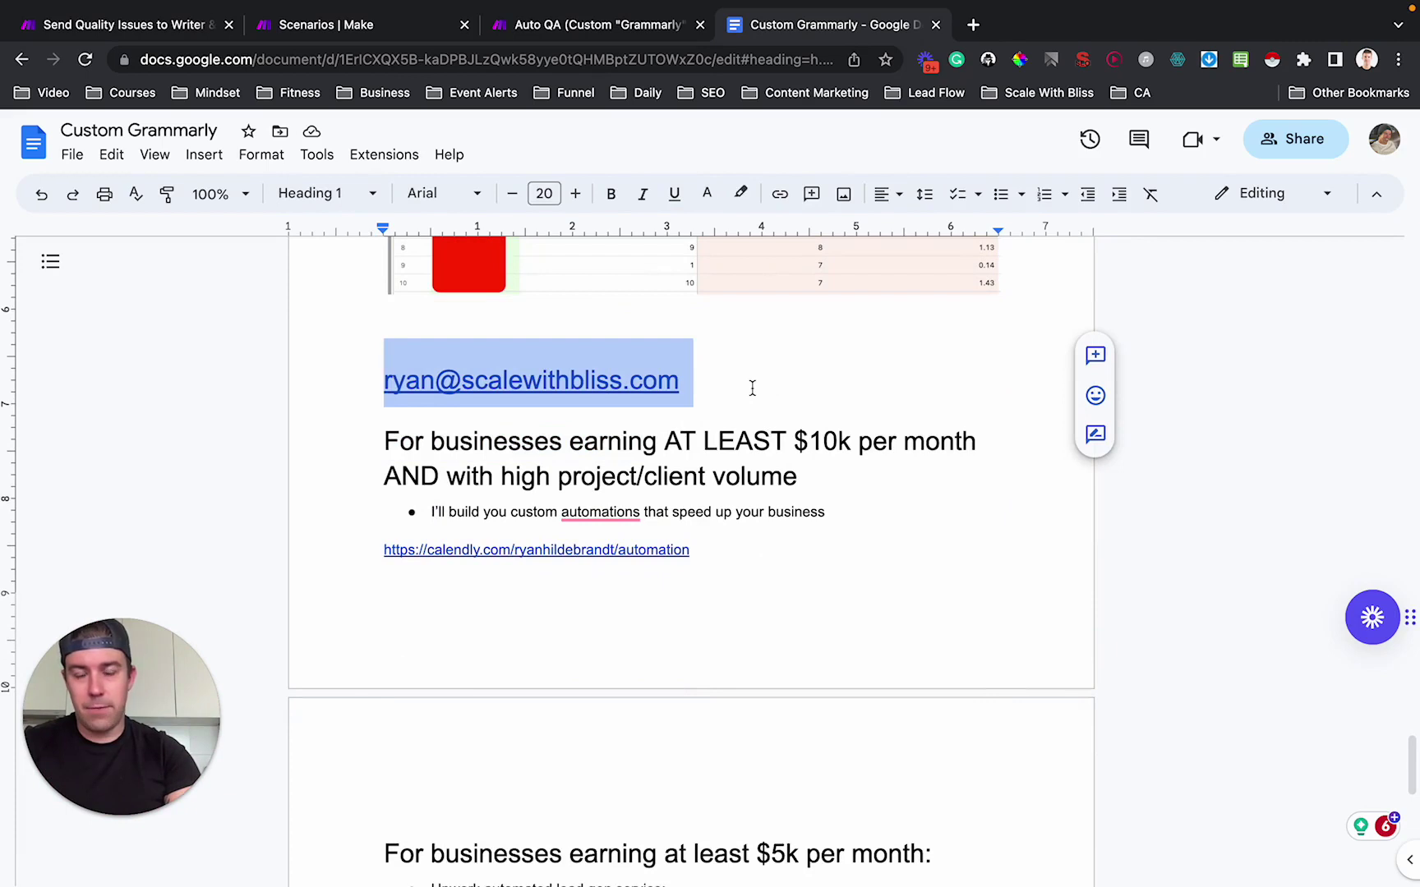
pyautogui.click(751, 386)
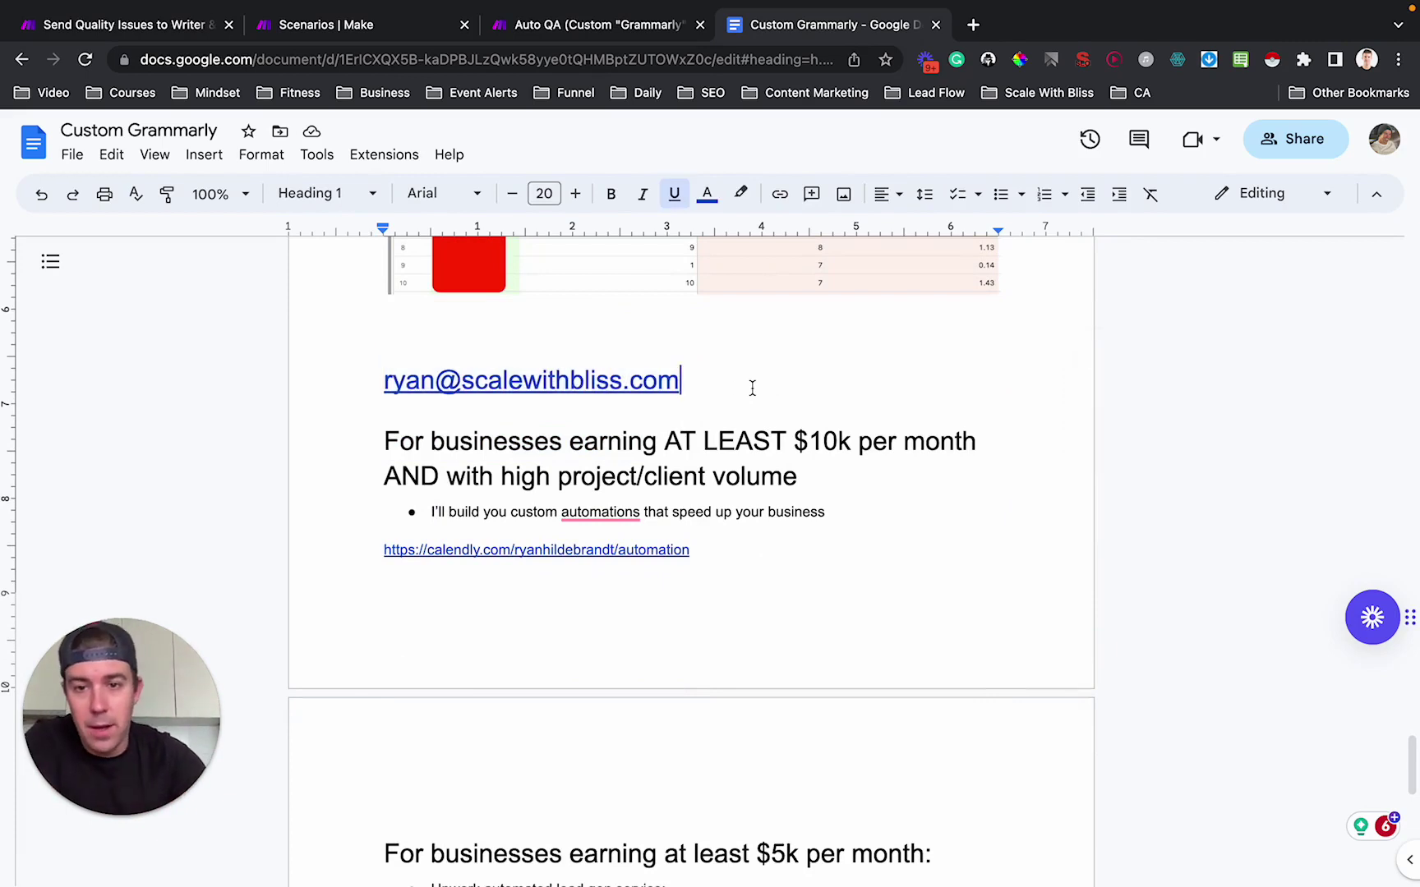
pyautogui.moveTo(751, 382); pyautogui.dragTo(307, 355)
pyautogui.click(855, 465)
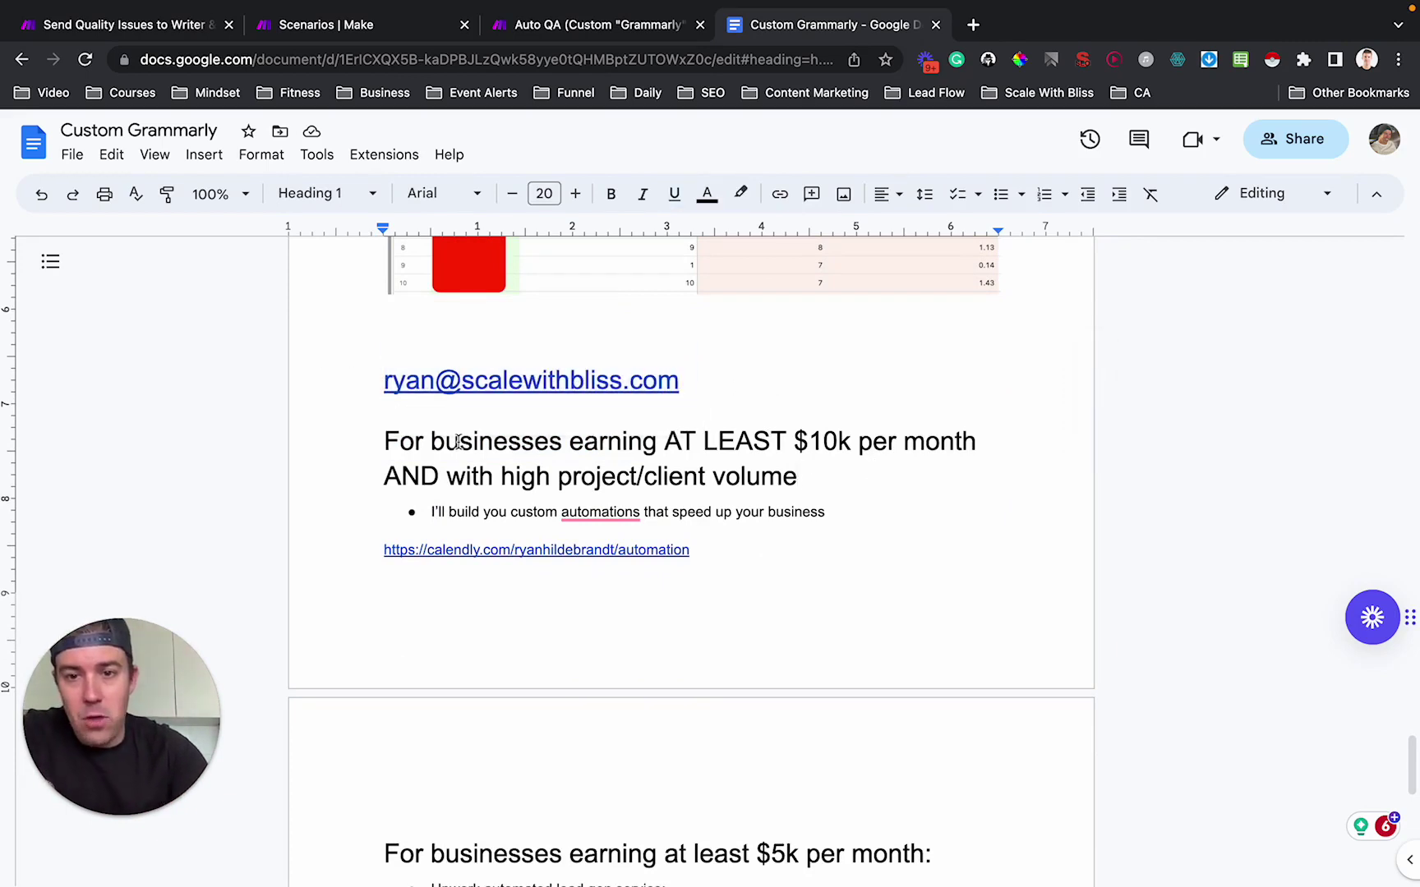
# - Read the custom automations offer for businesses earning at least $10k per month with high project/client volume, including its booking link
pyautogui.moveTo(415, 441); pyautogui.dragTo(860, 444)
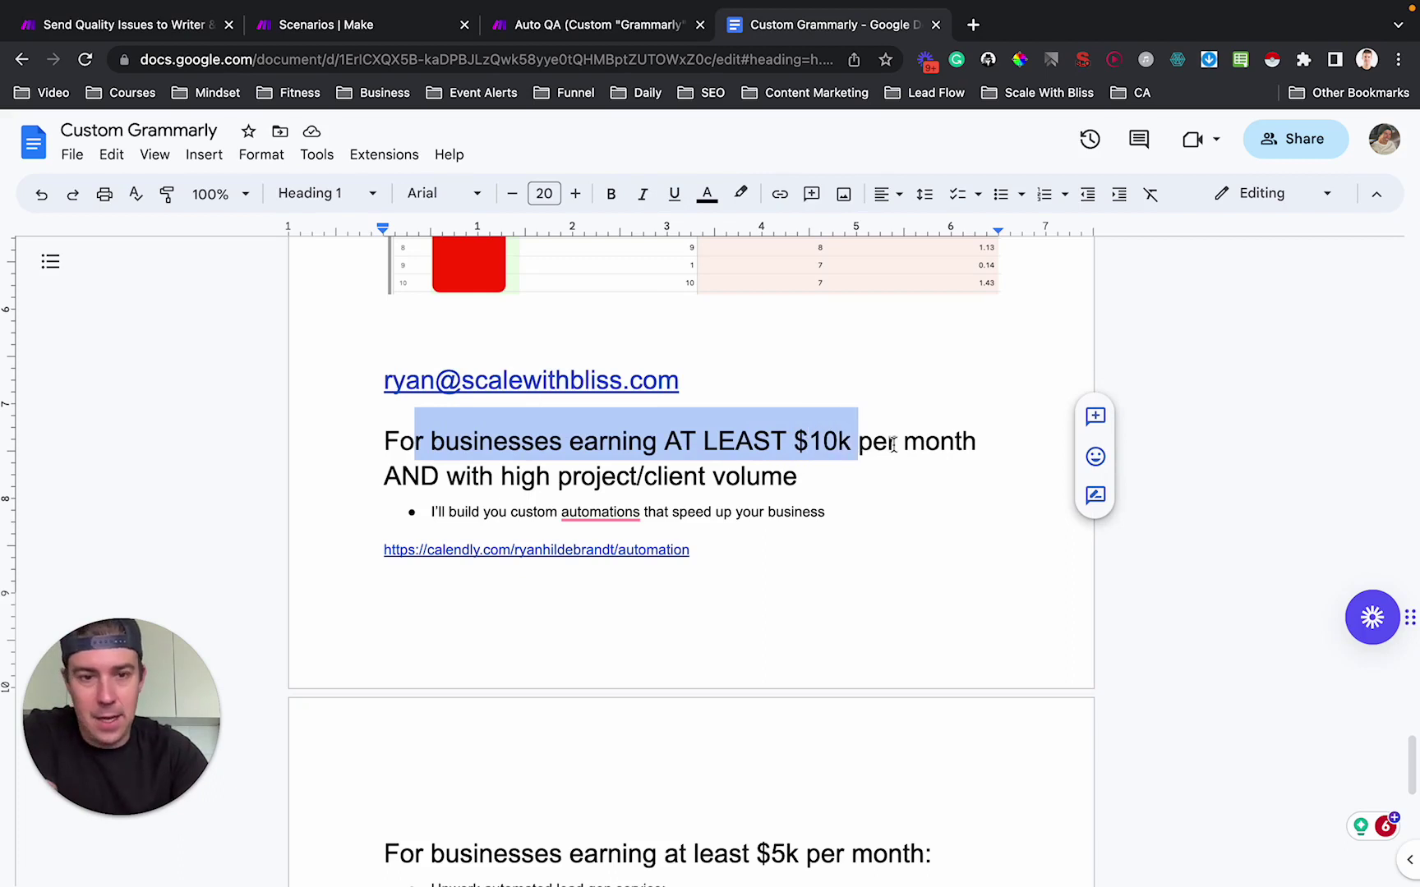
pyautogui.click(896, 442)
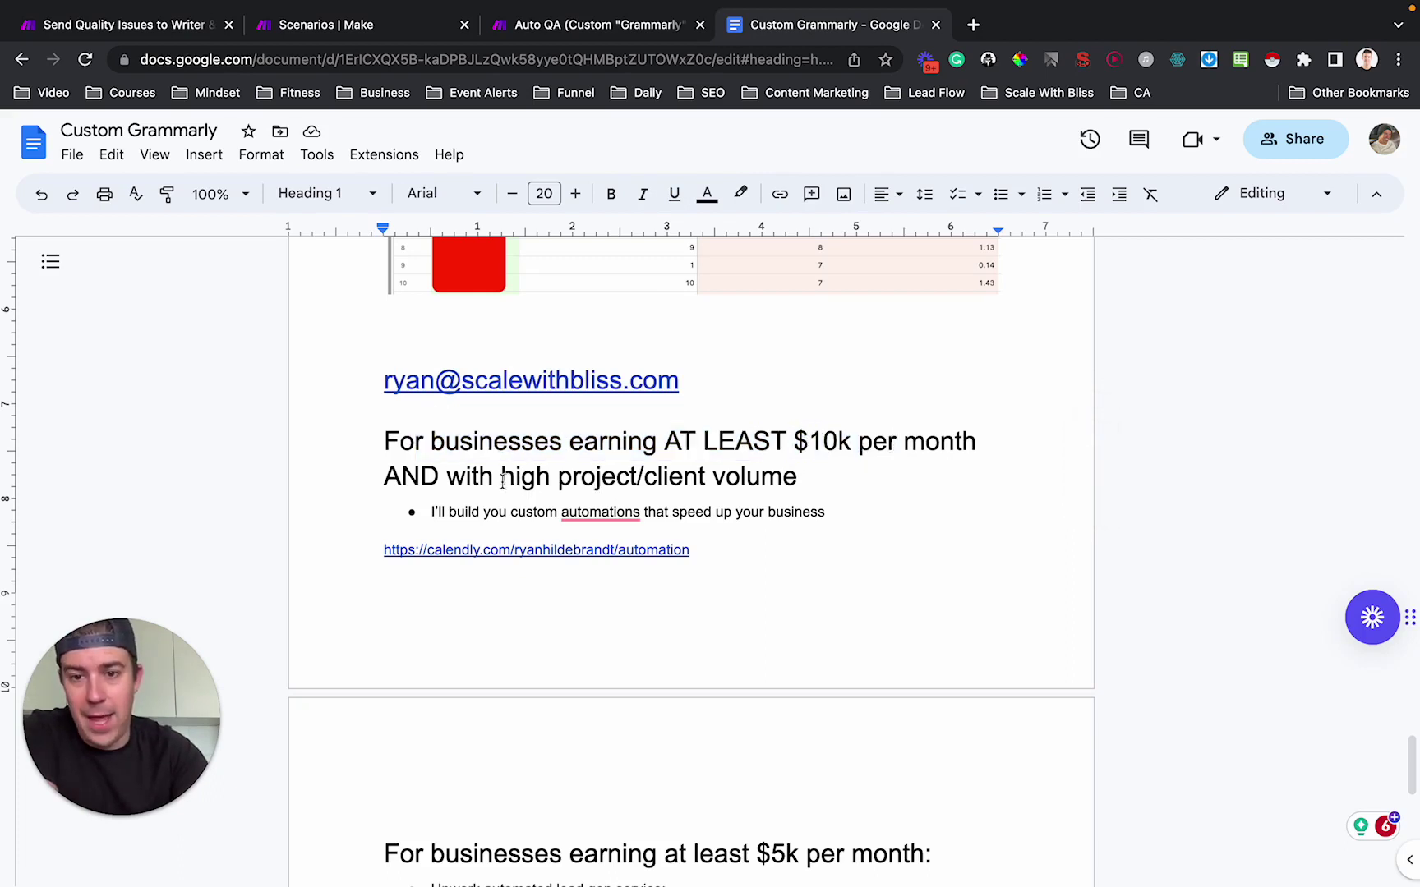
pyautogui.moveTo(500, 478); pyautogui.dragTo(631, 482)
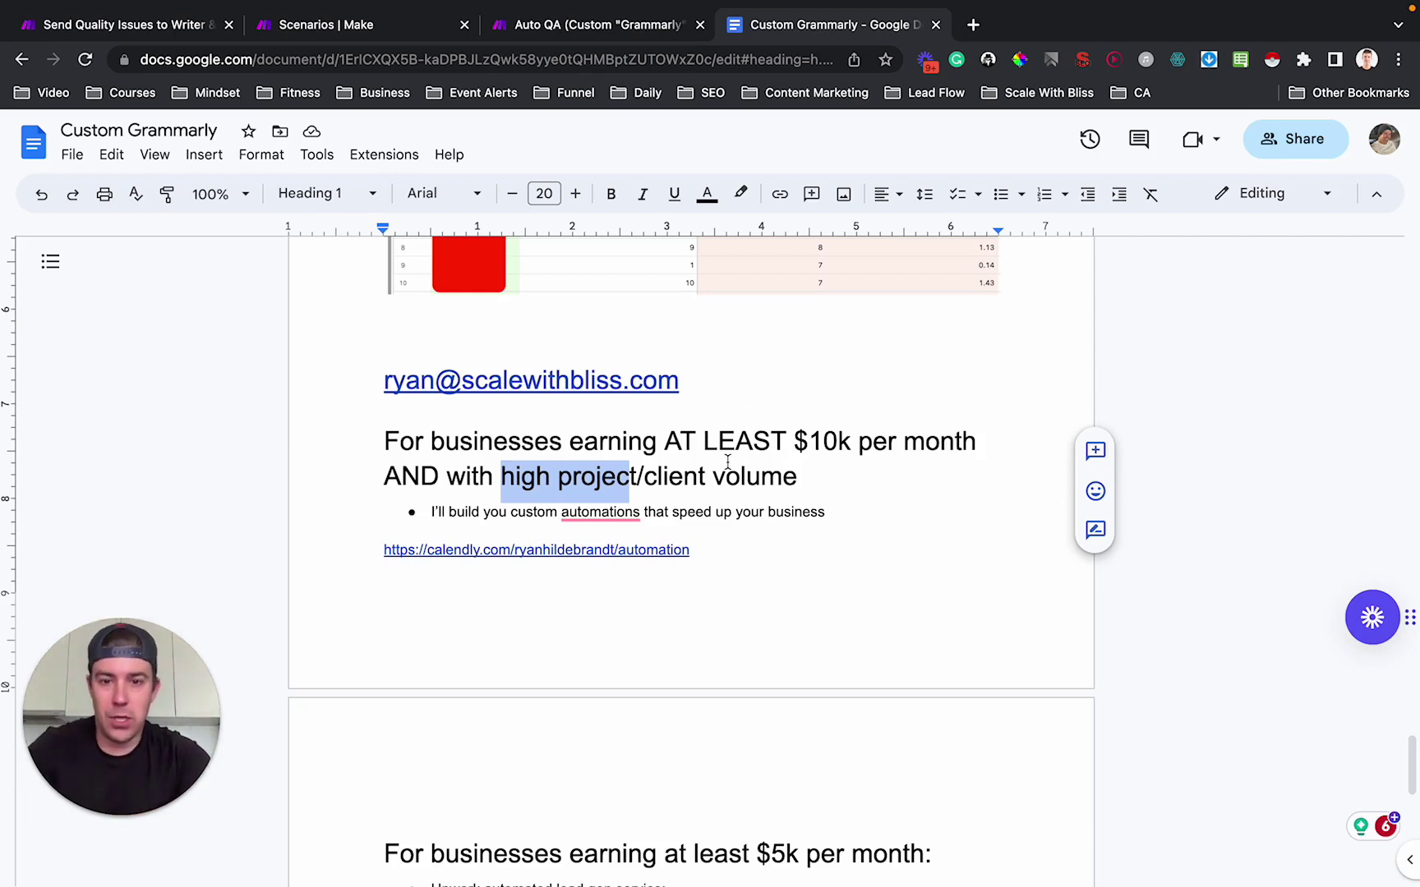
pyautogui.click(682, 492)
pyautogui.moveTo(430, 512); pyautogui.dragTo(795, 514)
pyautogui.click(795, 514)
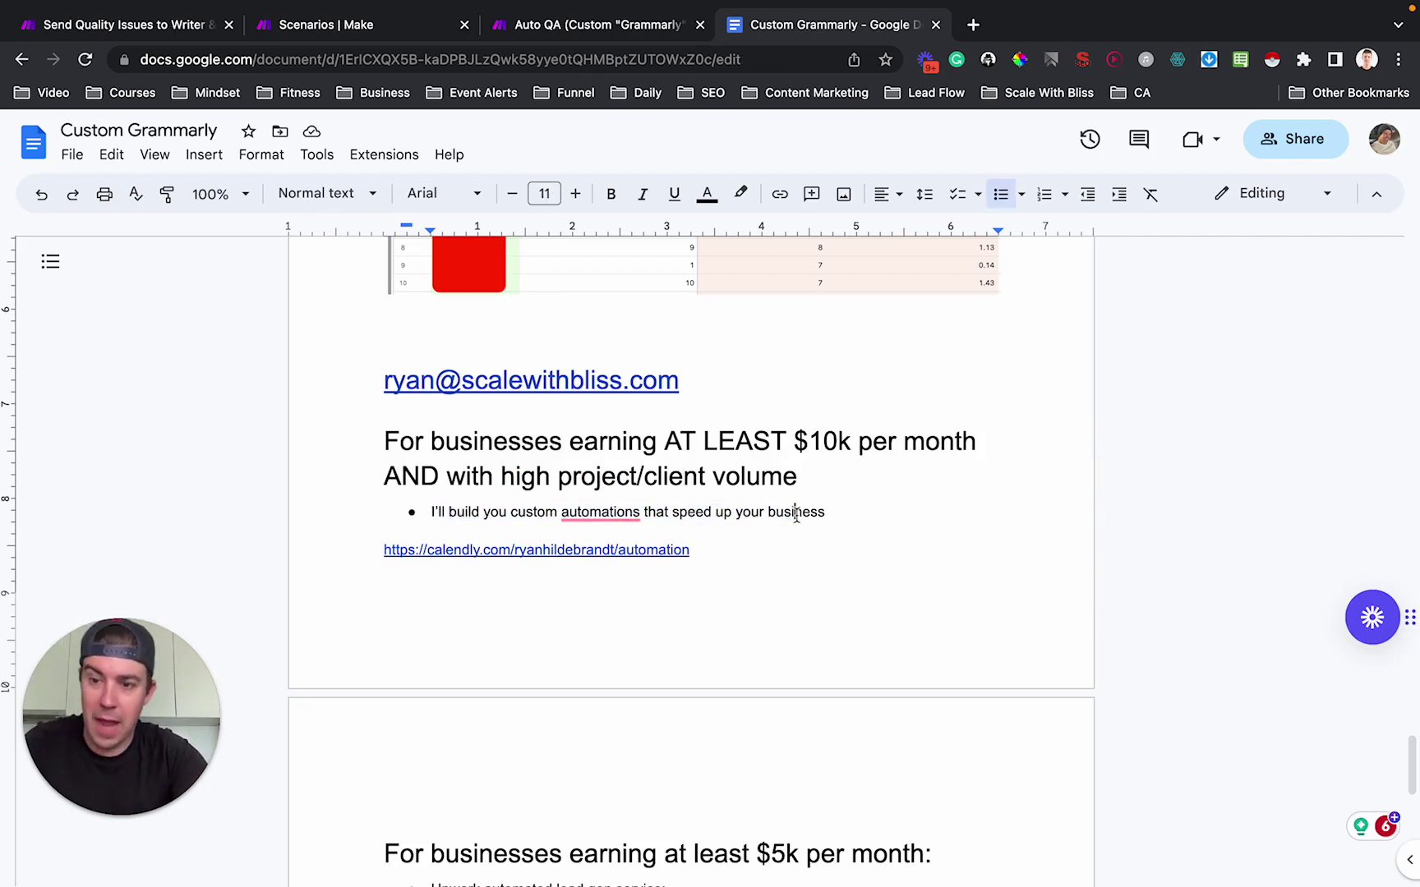
pyautogui.click(650, 552)
pyautogui.click(723, 554)
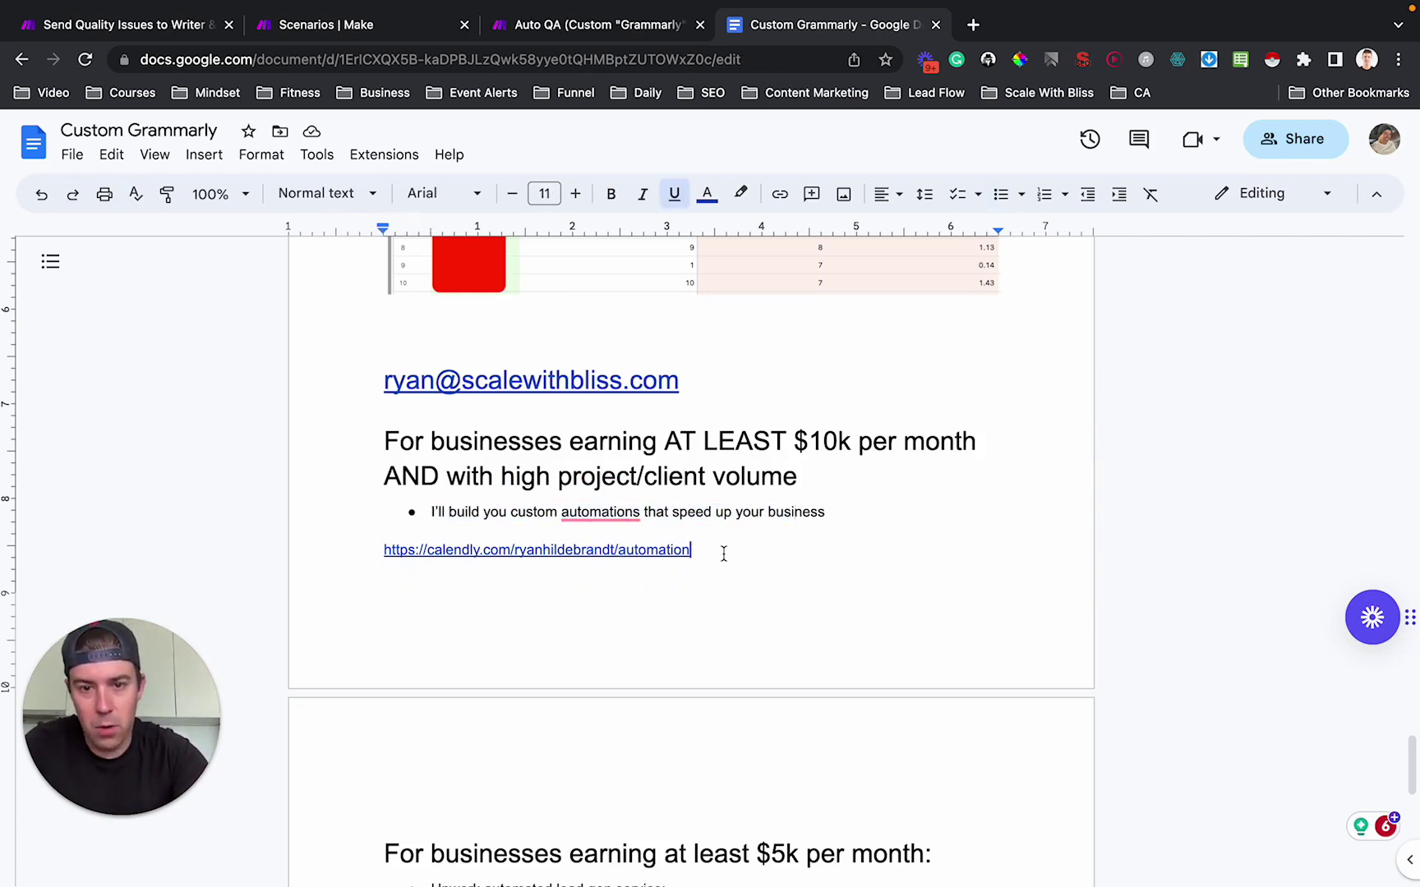
pyautogui.moveTo(693, 552); pyautogui.dragTo(362, 555)
pyautogui.click(825, 557)
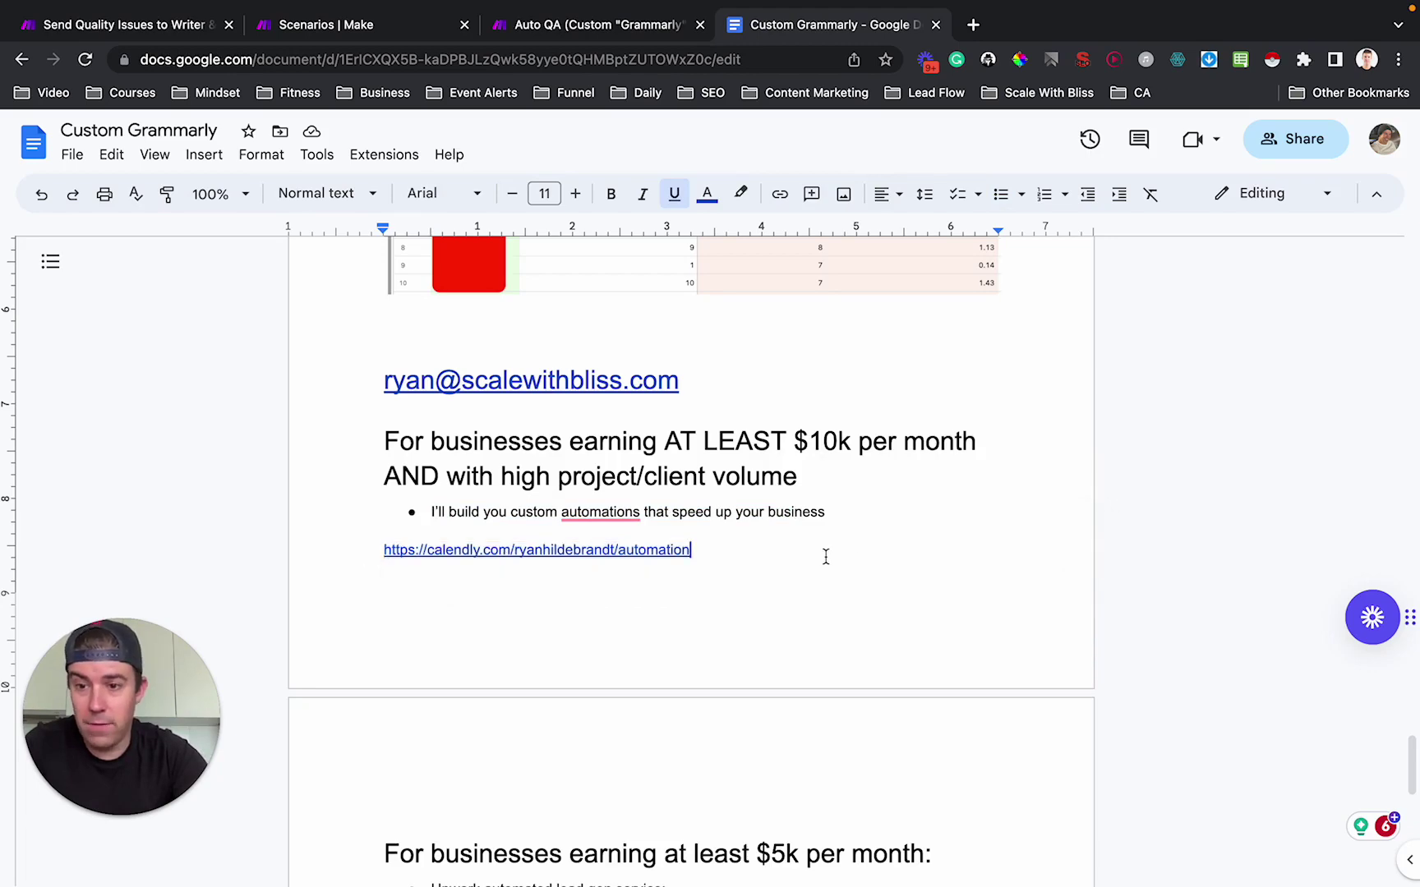
# - Read the heading for businesses earning at least $5k per month and its Upwork automated lead gen service bullet
pyautogui.scroll(-5, 777, 625)
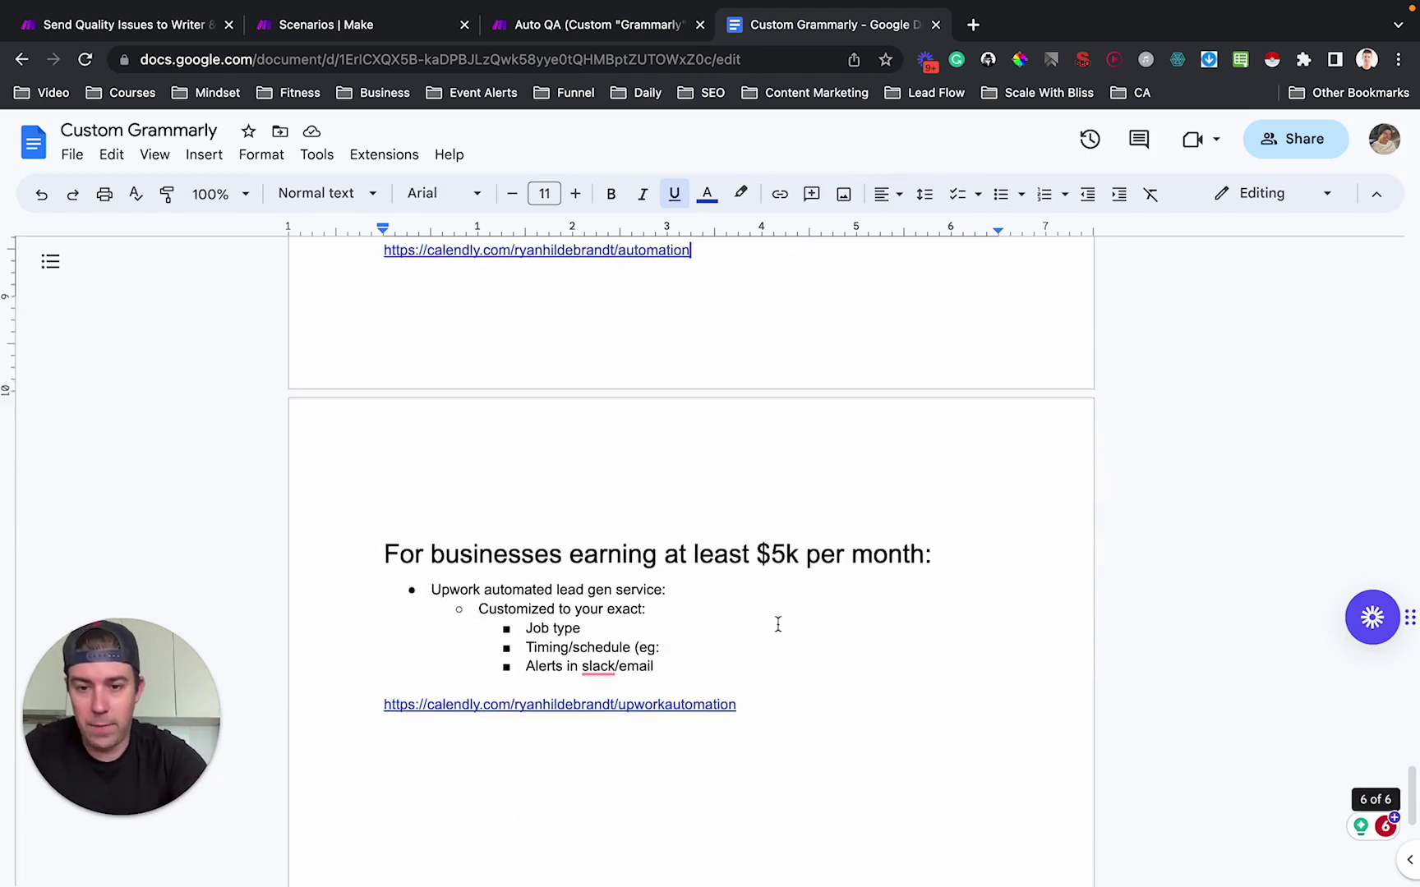
pyautogui.moveTo(392, 496); pyautogui.dragTo(873, 497)
pyautogui.click(774, 493)
pyautogui.moveTo(692, 497); pyautogui.dragTo(846, 497)
pyautogui.click(845, 497)
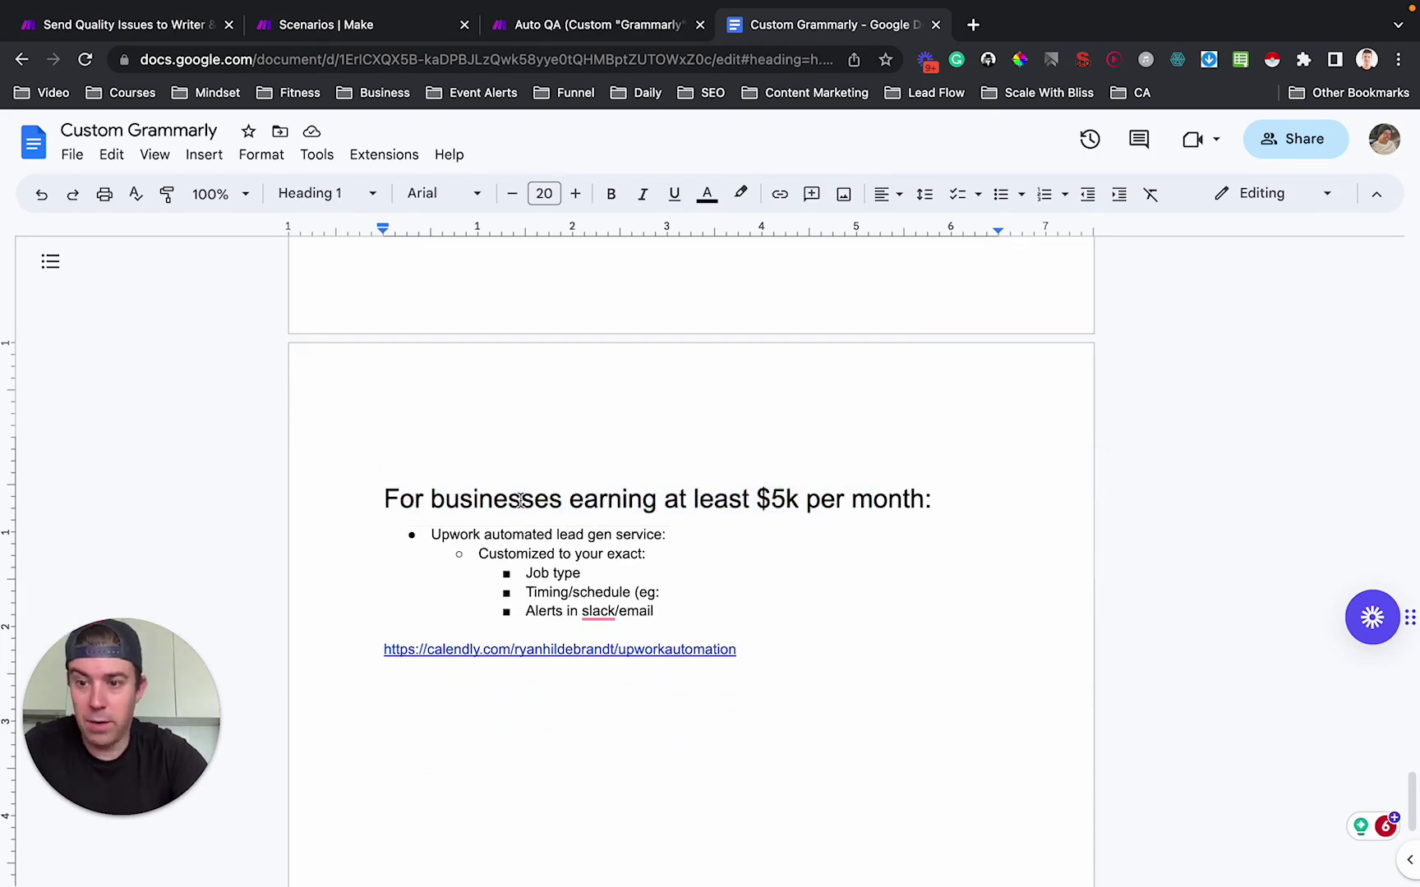
pyautogui.moveTo(435, 534); pyautogui.dragTo(703, 532)
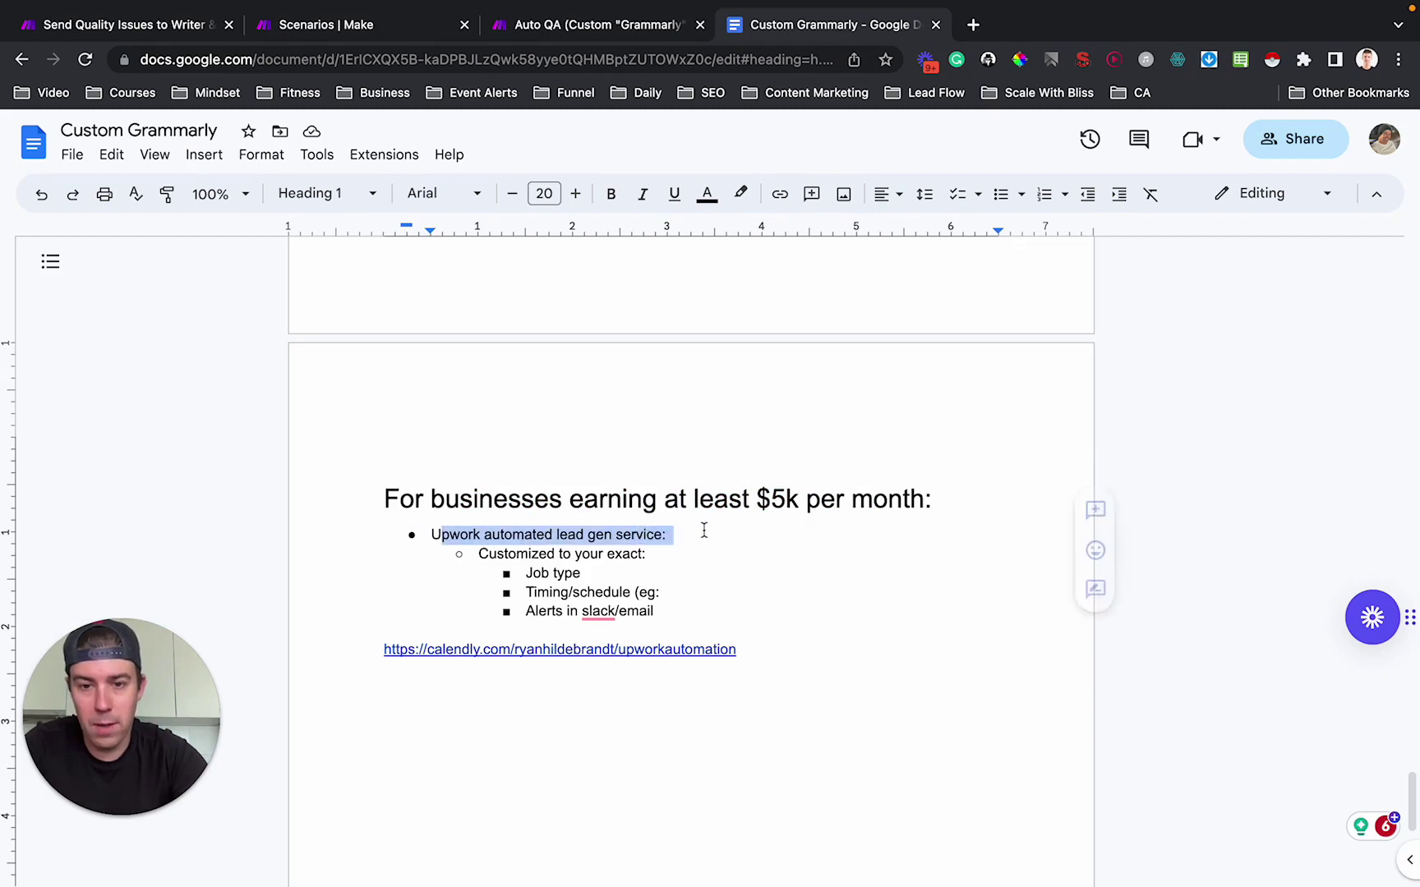
pyautogui.click(703, 532)
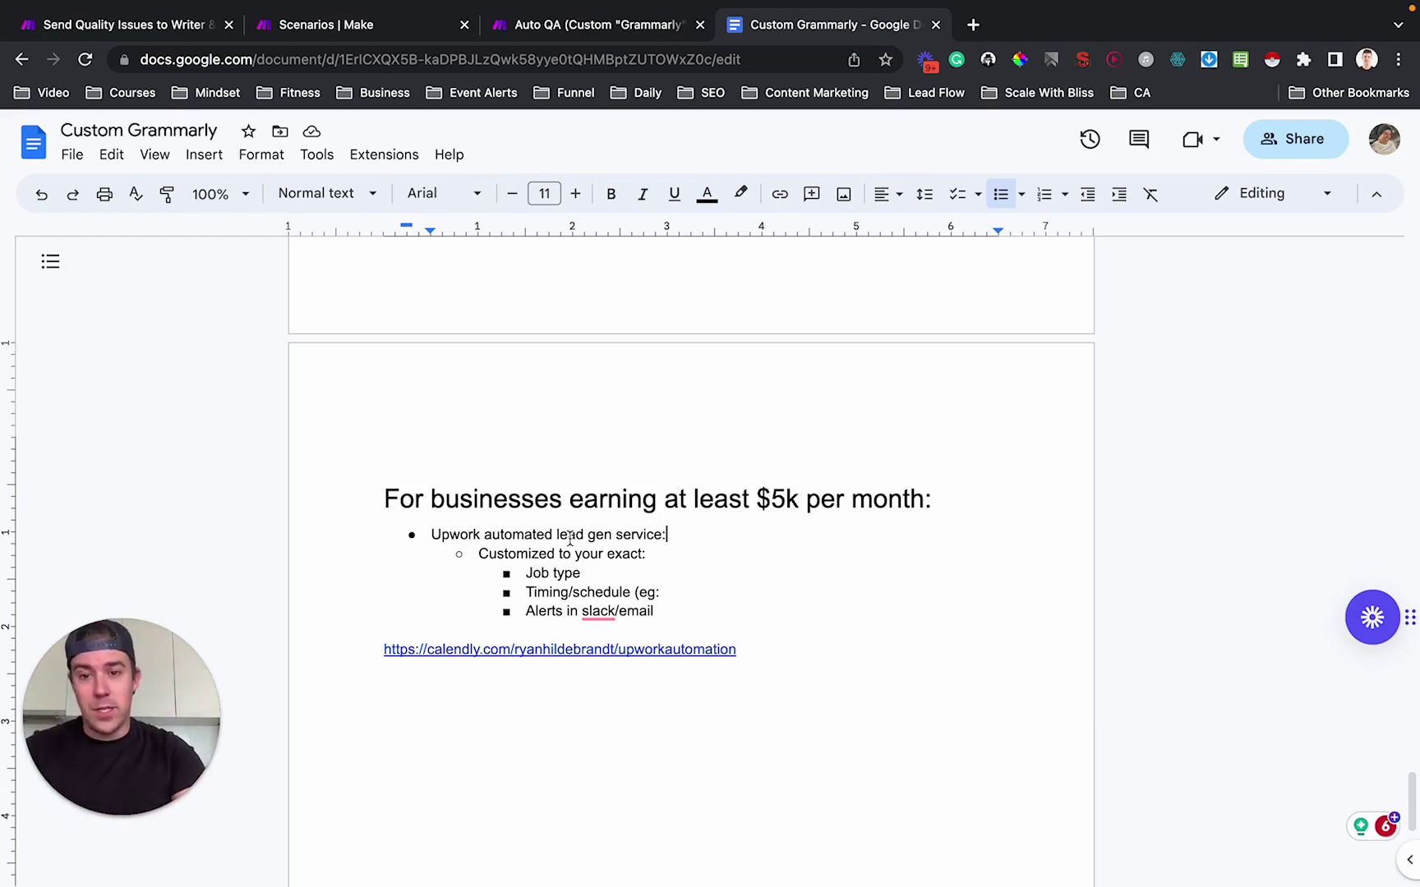
# - Review the Upwork service's job type, timing/schedule and alerts bullets, plus the Upwork automation booking link
pyautogui.scroll(15, 570, 538)
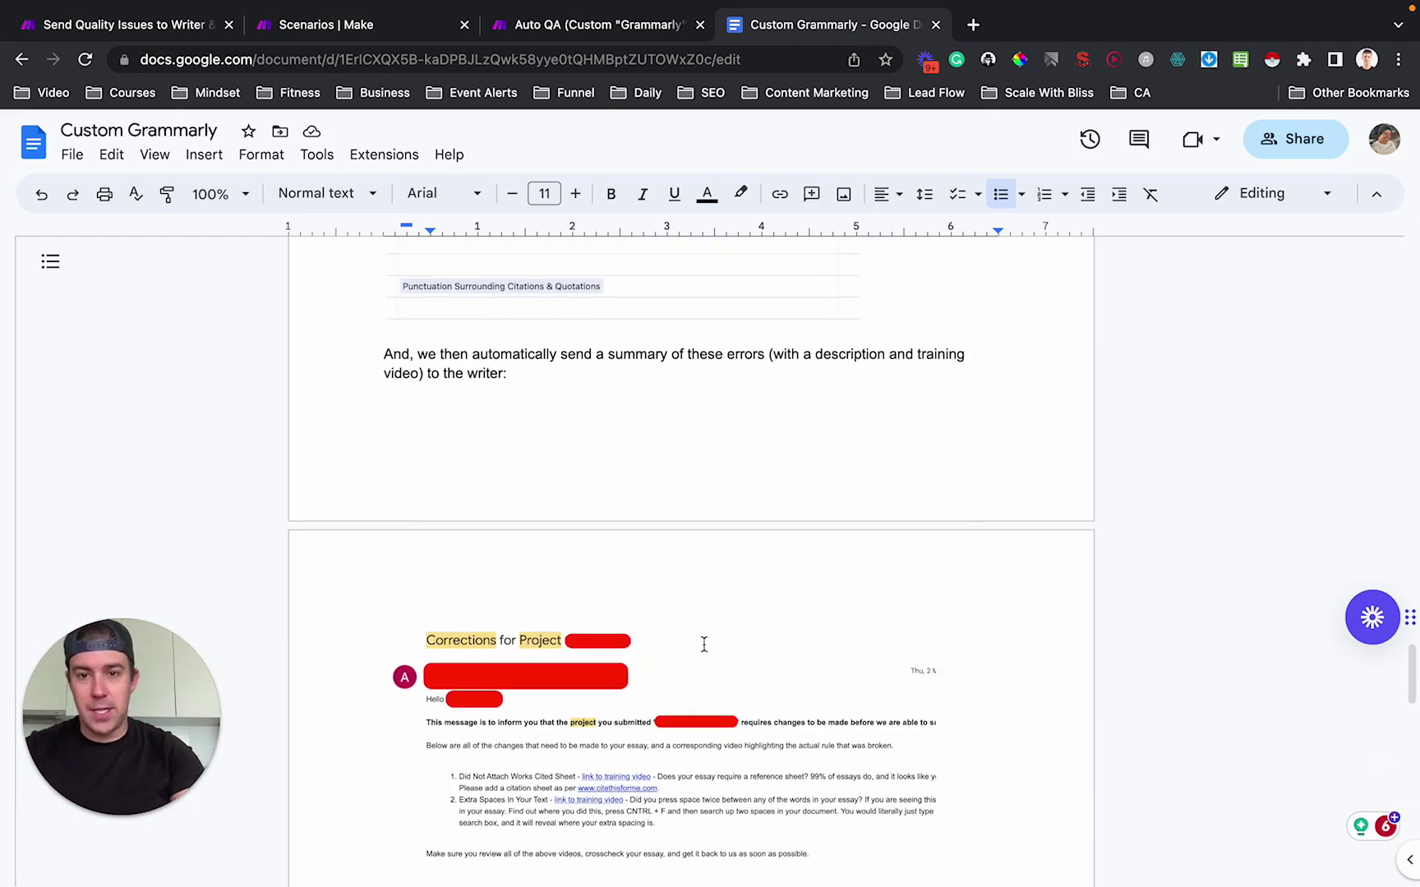
pyautogui.scroll(-15, 616, 436)
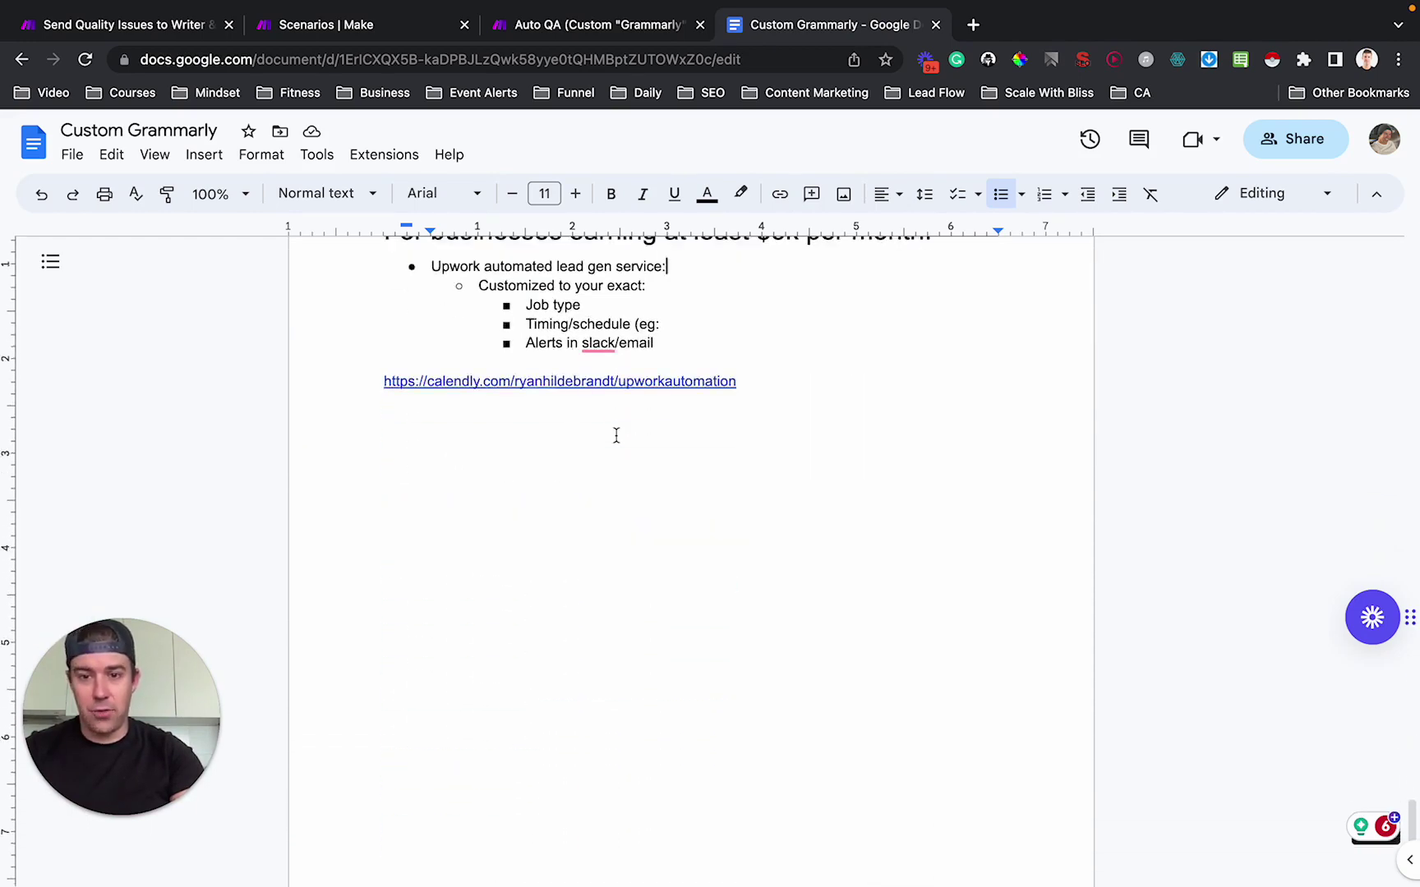
pyautogui.scroll(-2, 616, 435)
pyautogui.scroll(4, 616, 436)
pyautogui.click(563, 433)
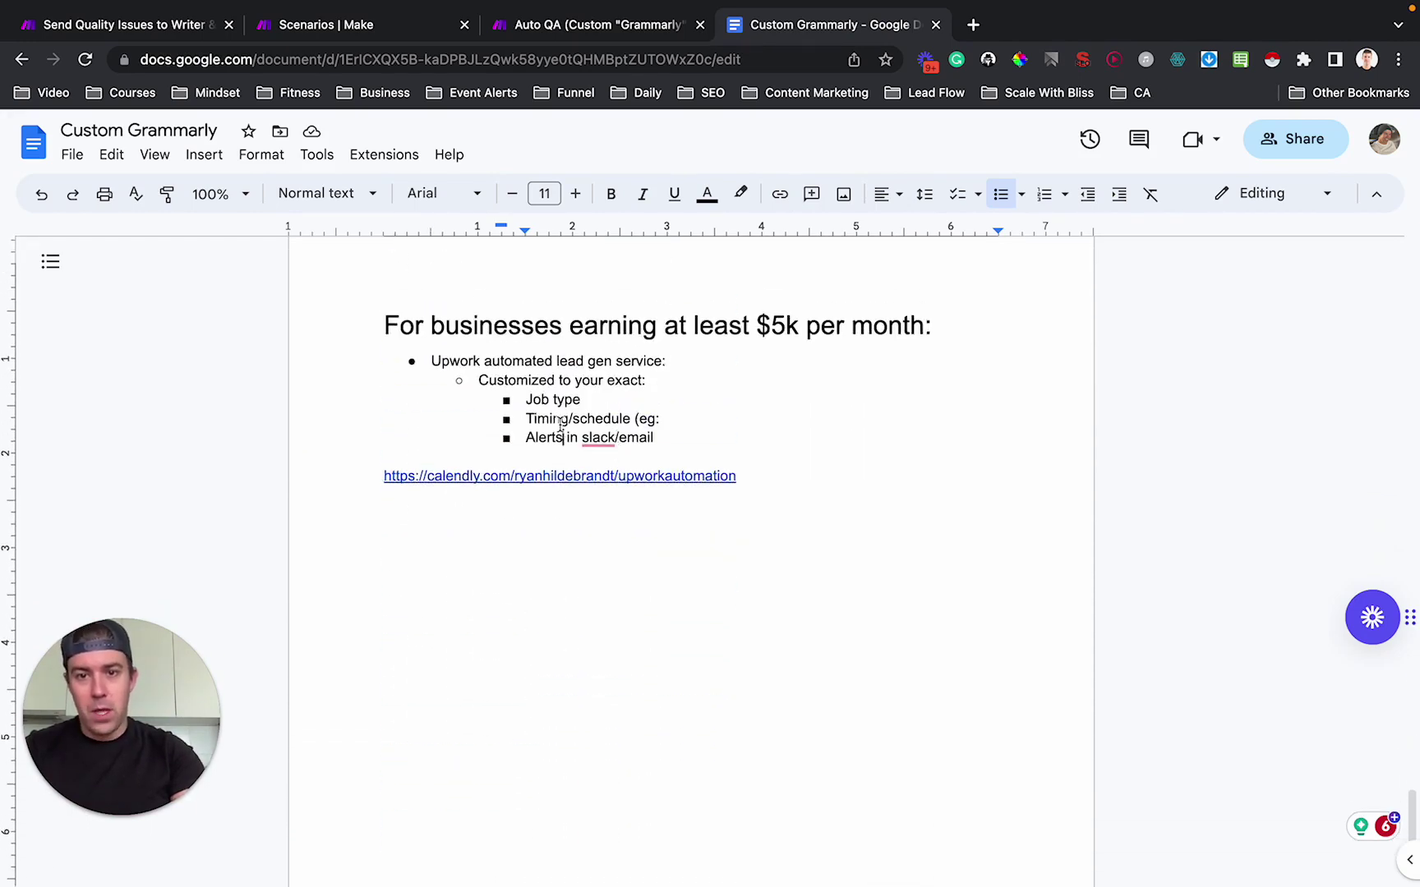
pyautogui.moveTo(522, 399); pyautogui.dragTo(694, 454)
pyautogui.doubleClick(792, 475)
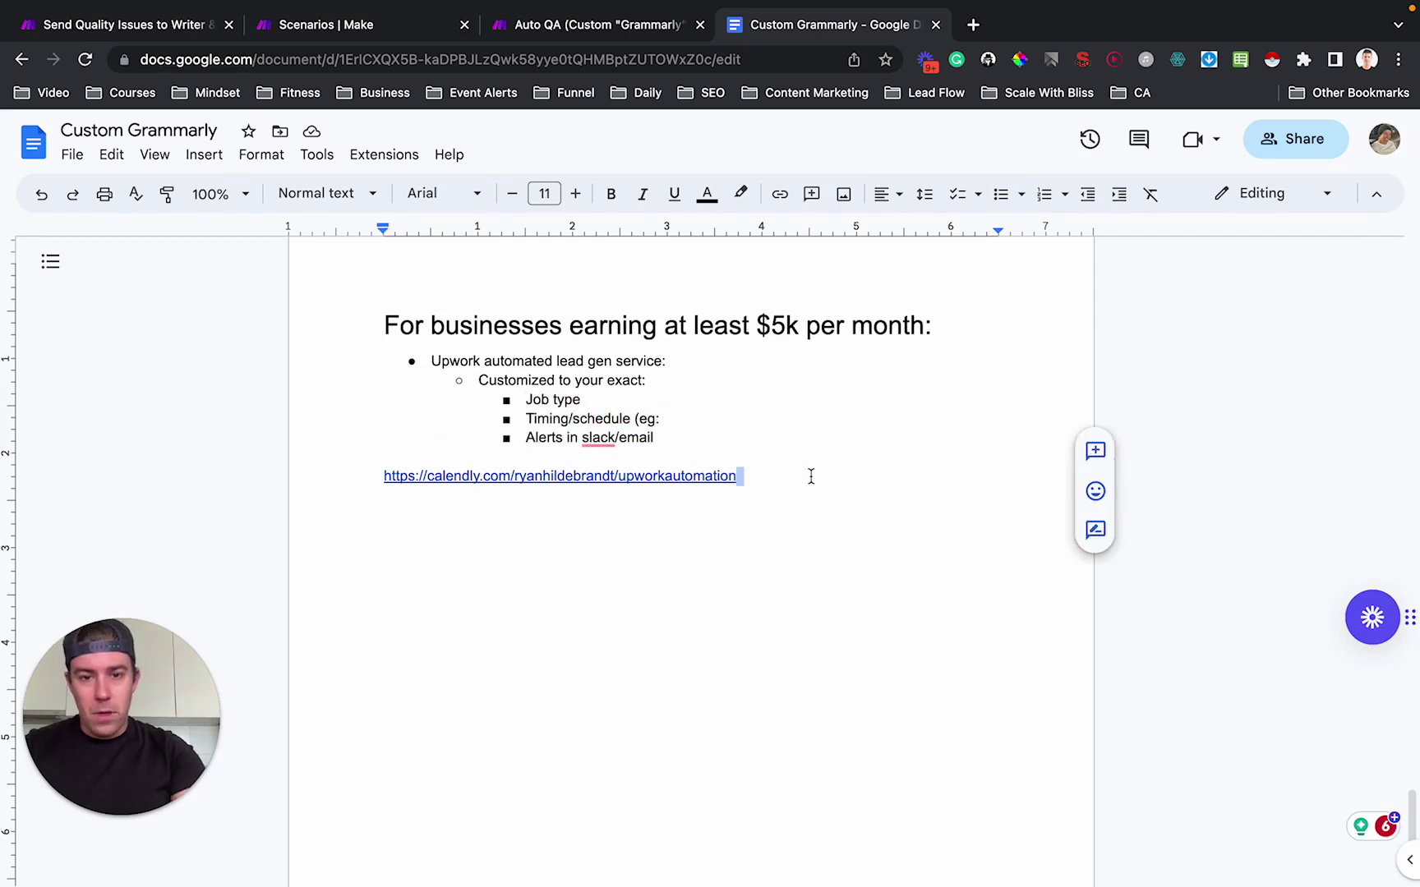
pyautogui.click(809, 476)
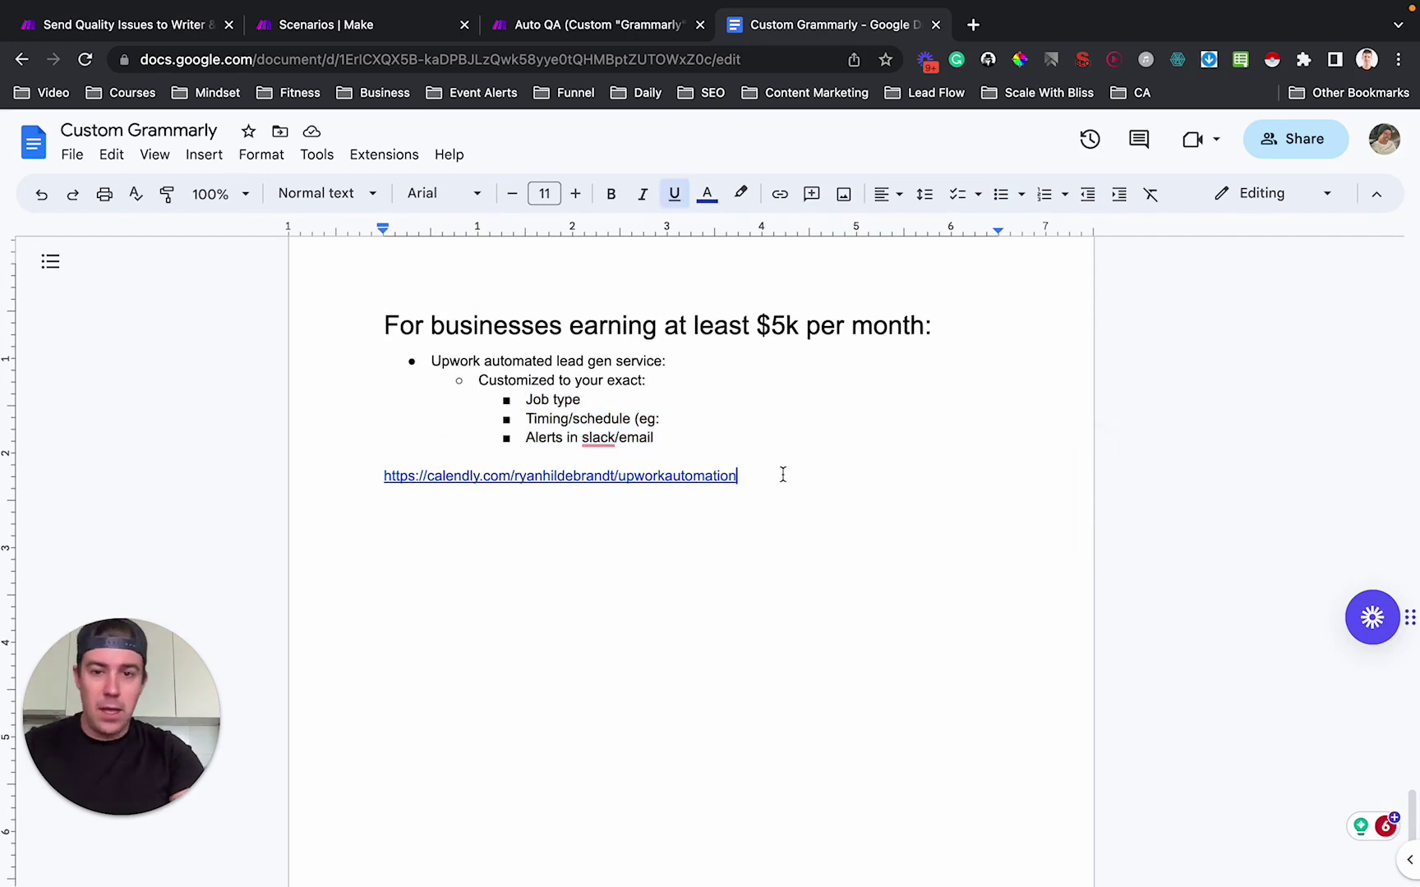
pyautogui.moveTo(779, 475); pyautogui.dragTo(362, 475)
pyautogui.click(787, 481)
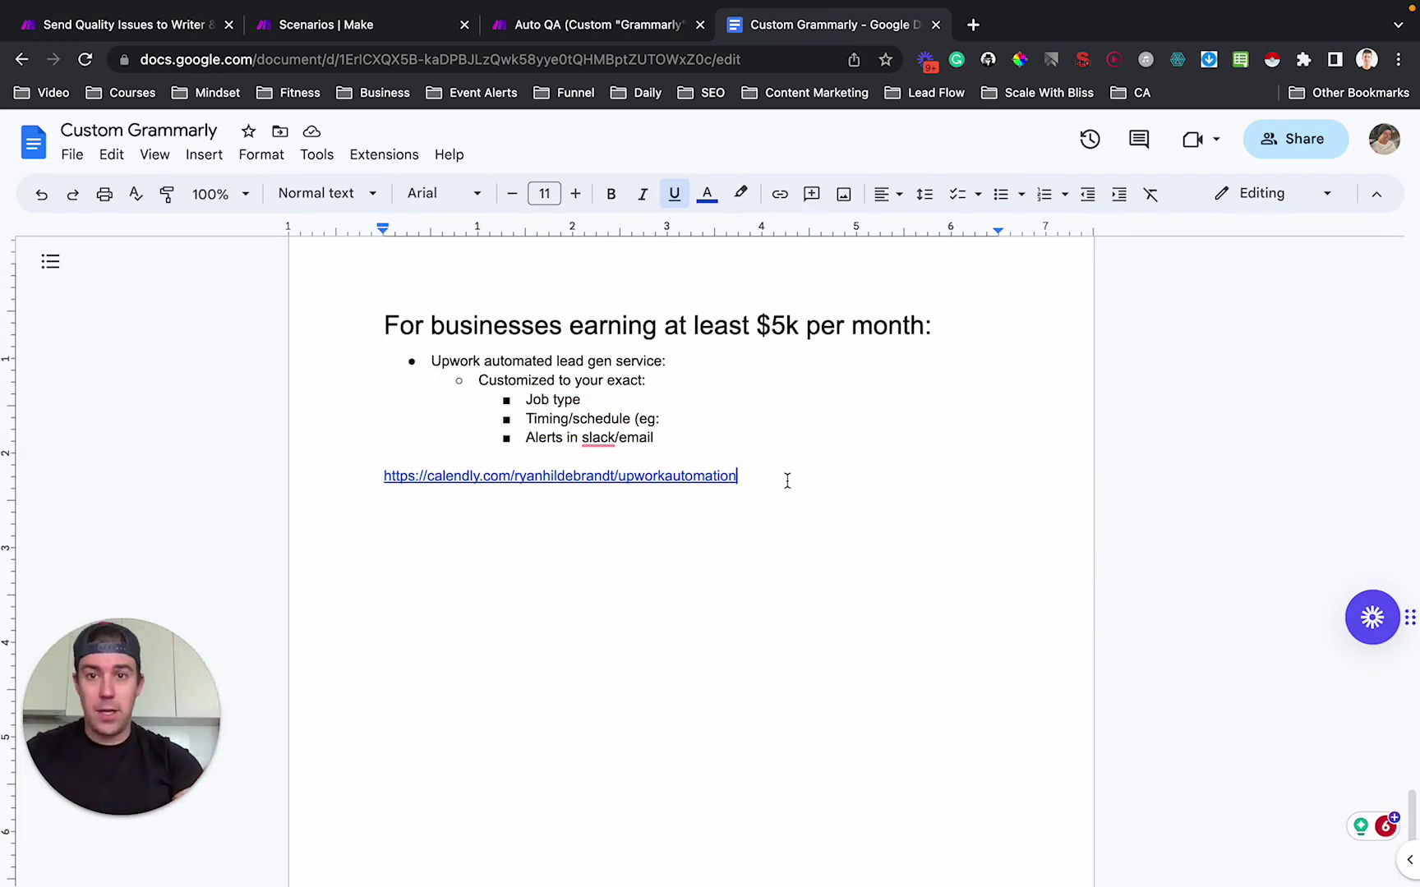
# - Return to the first page and review the creator credit and Twitter link under the document title
pyautogui.scroll(5, 781, 485)
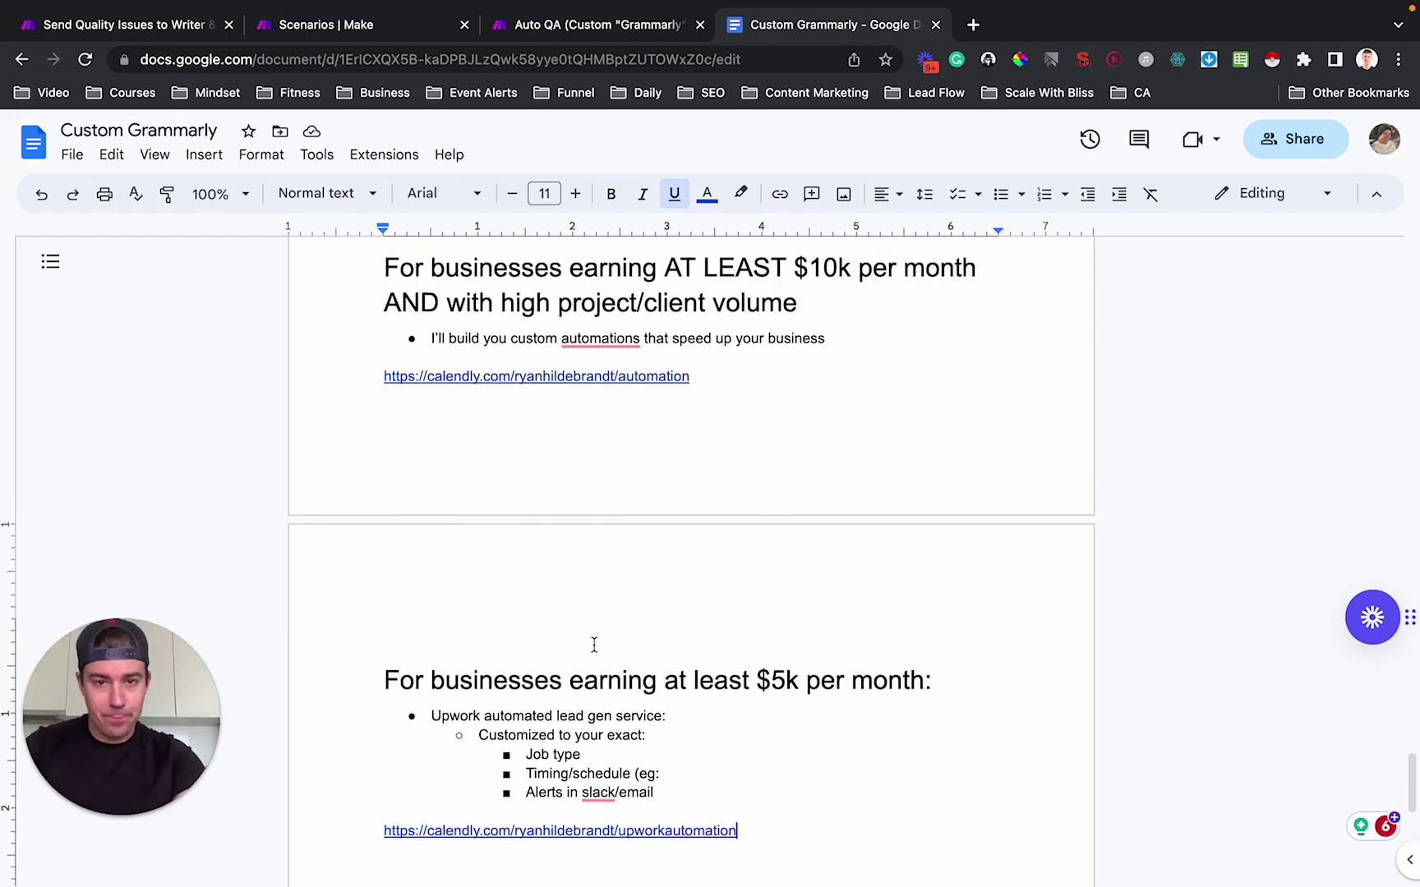
pyautogui.scroll(15, 594, 645)
pyautogui.scroll(20, 594, 645)
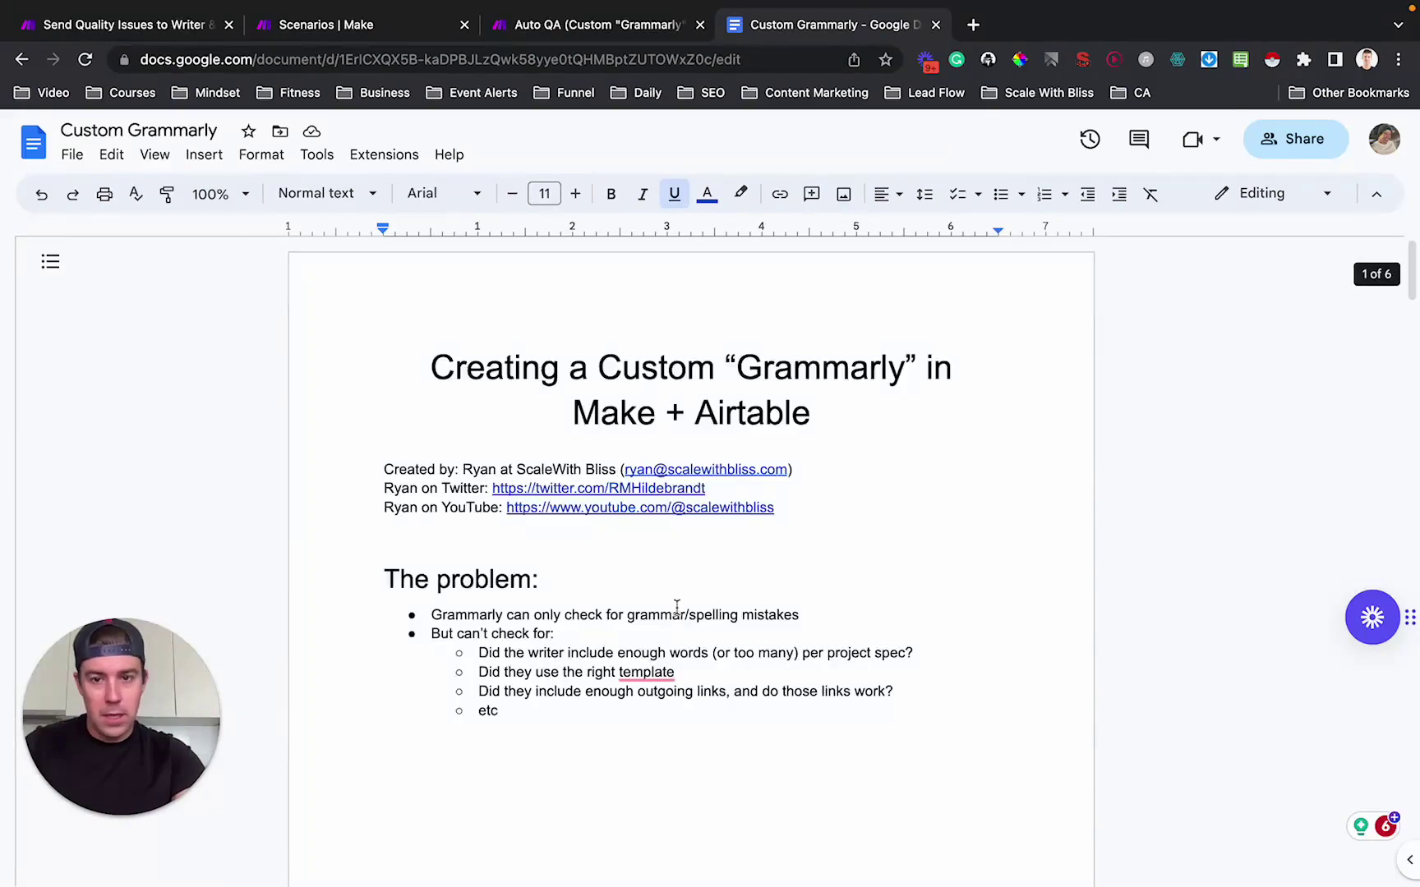
pyautogui.moveTo(376, 469); pyautogui.dragTo(706, 489)
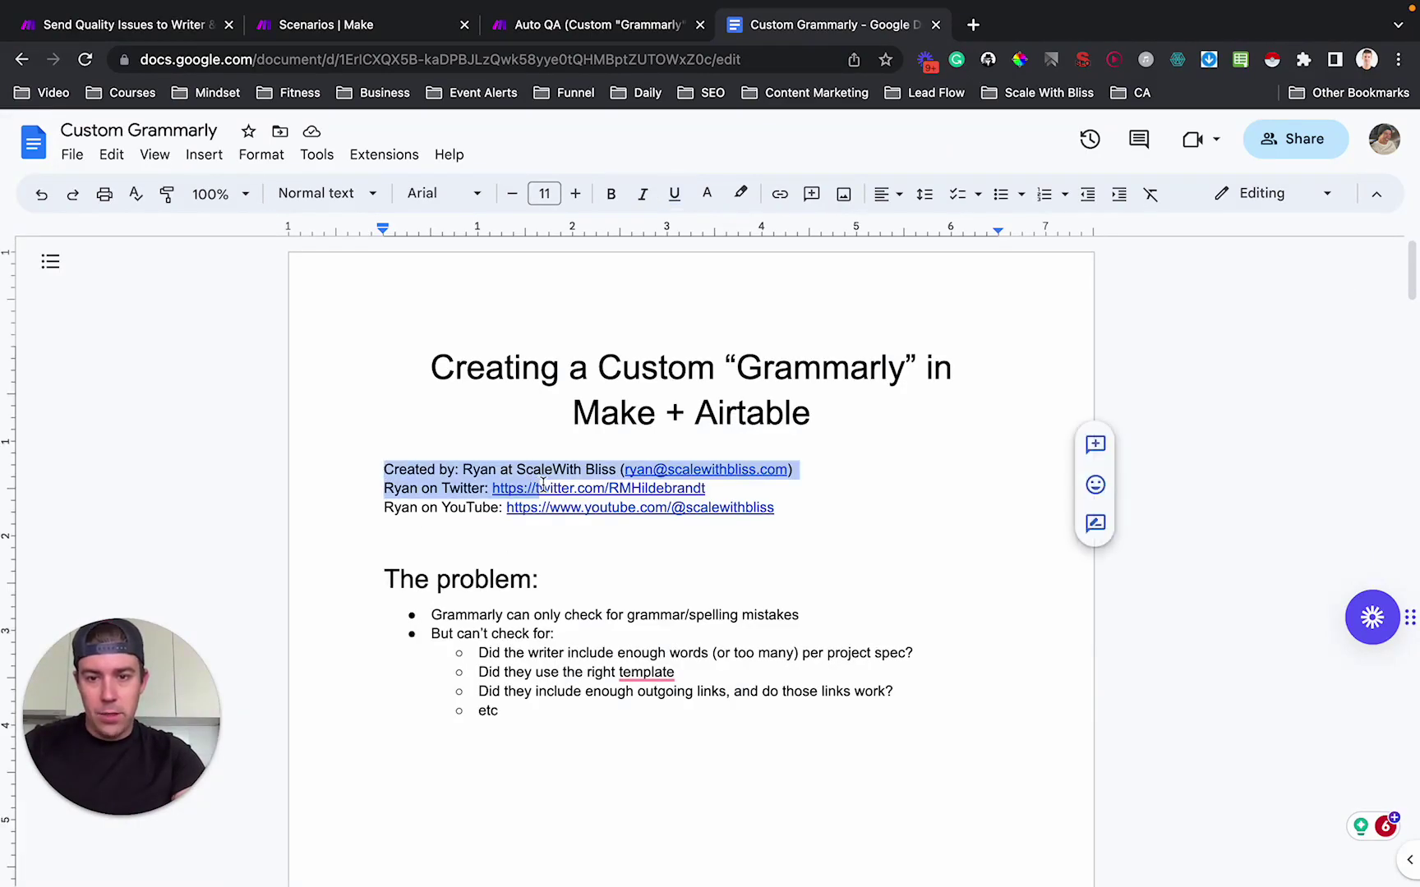
pyautogui.click(403, 488)
pyautogui.moveTo(374, 488); pyautogui.dragTo(712, 486)
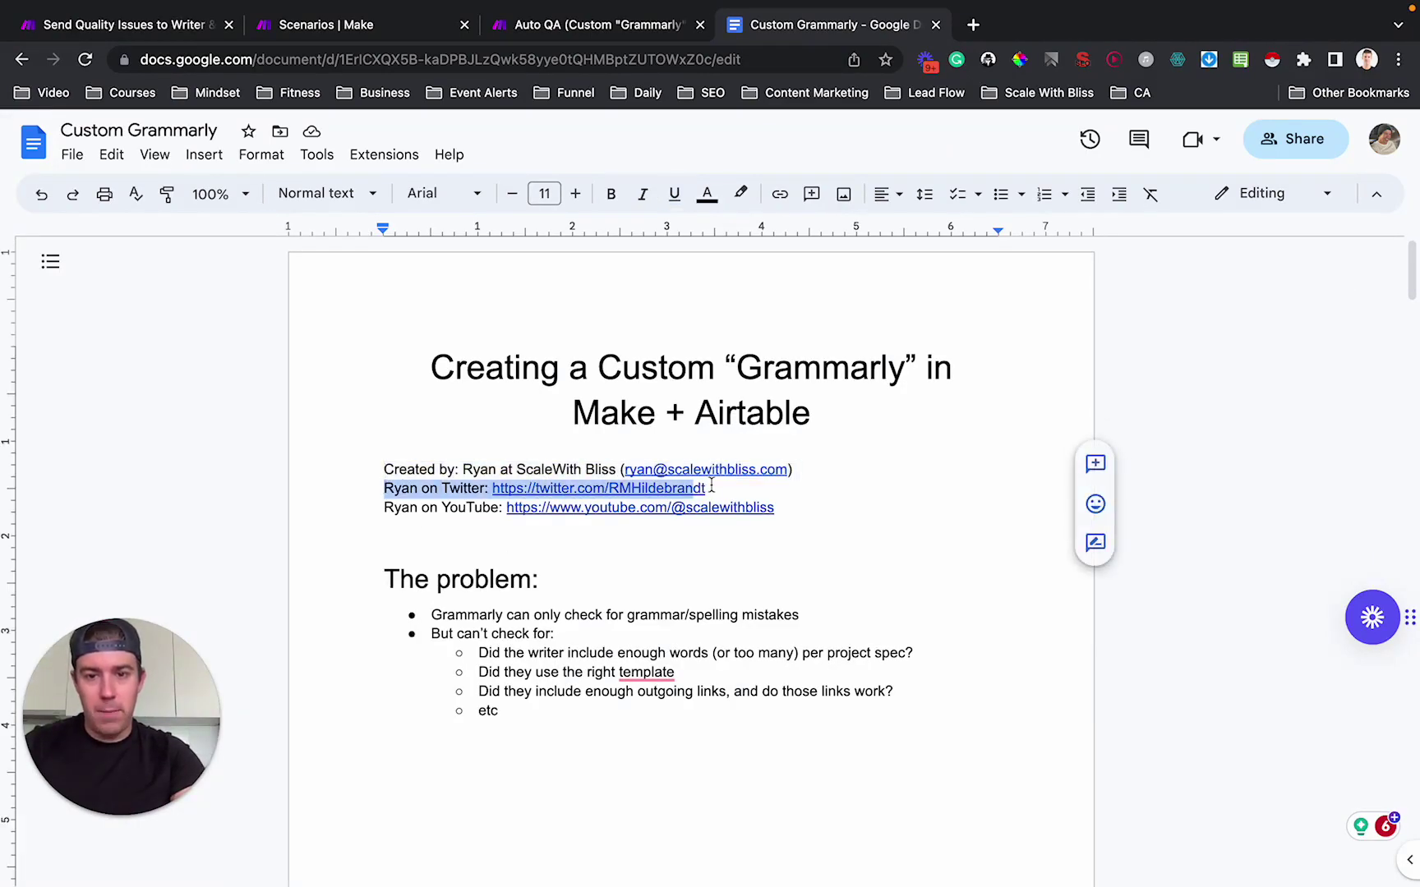
pyautogui.click(758, 493)
# - Separate the creator credit, Twitter and YouTube lines under the title with a blank line between each
pyautogui.click(368, 508)
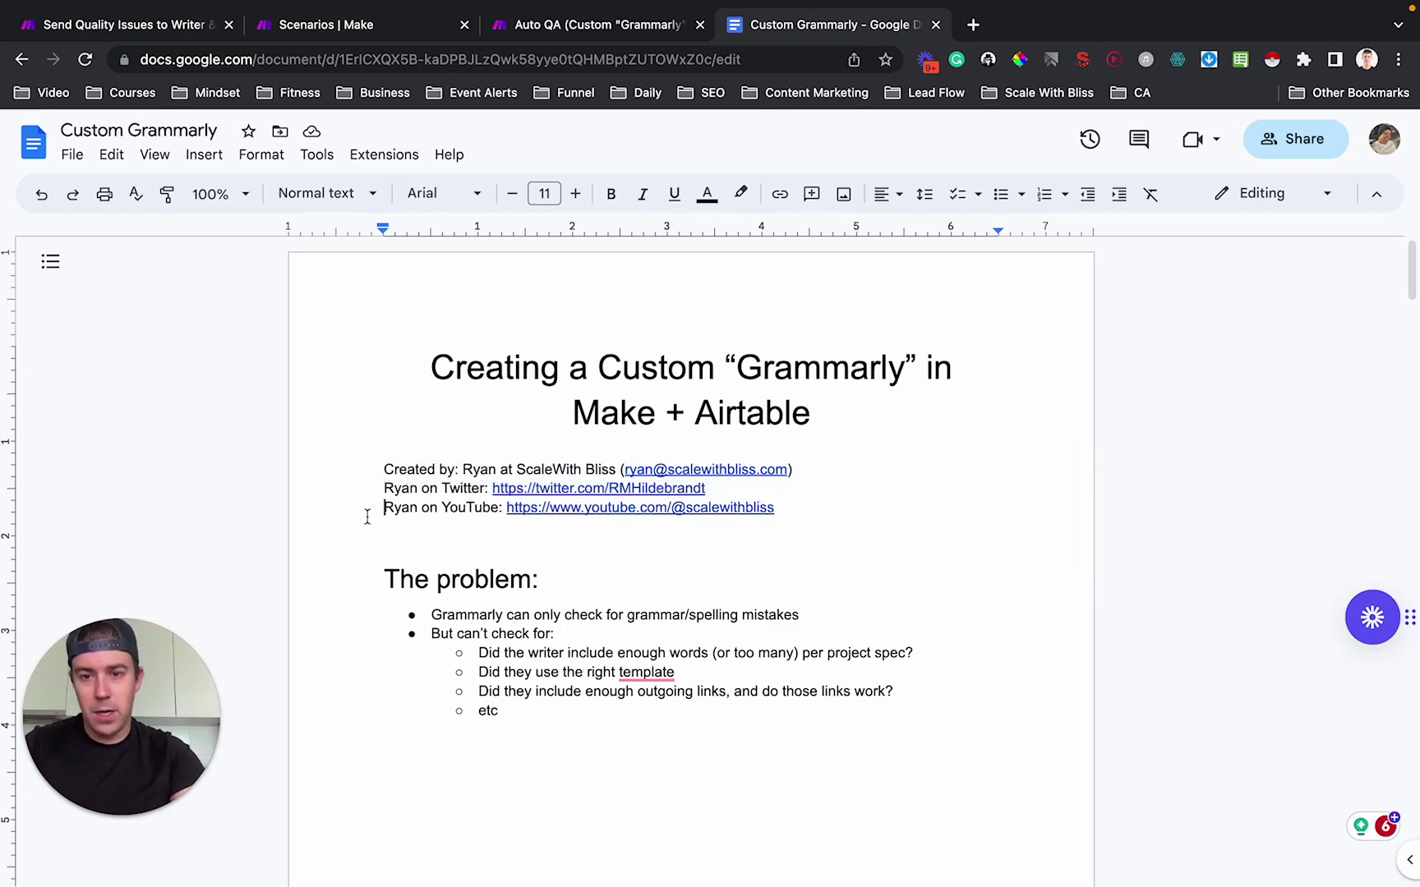
pyautogui.press('Return')
pyautogui.press('Return')
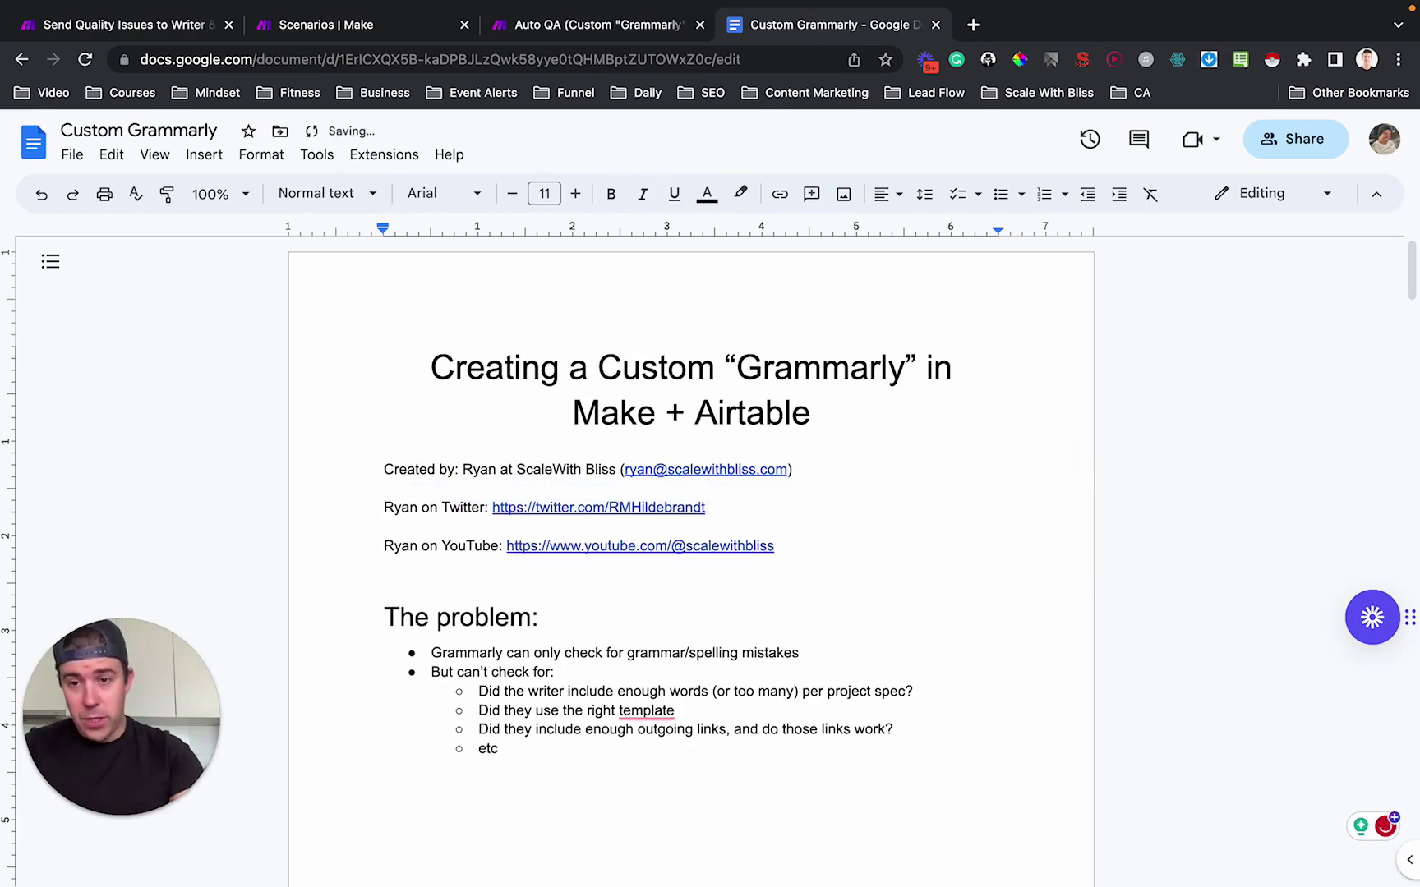
# - Review the YouTube channel line above the problem section
pyautogui.moveTo(815, 545); pyautogui.dragTo(378, 552)
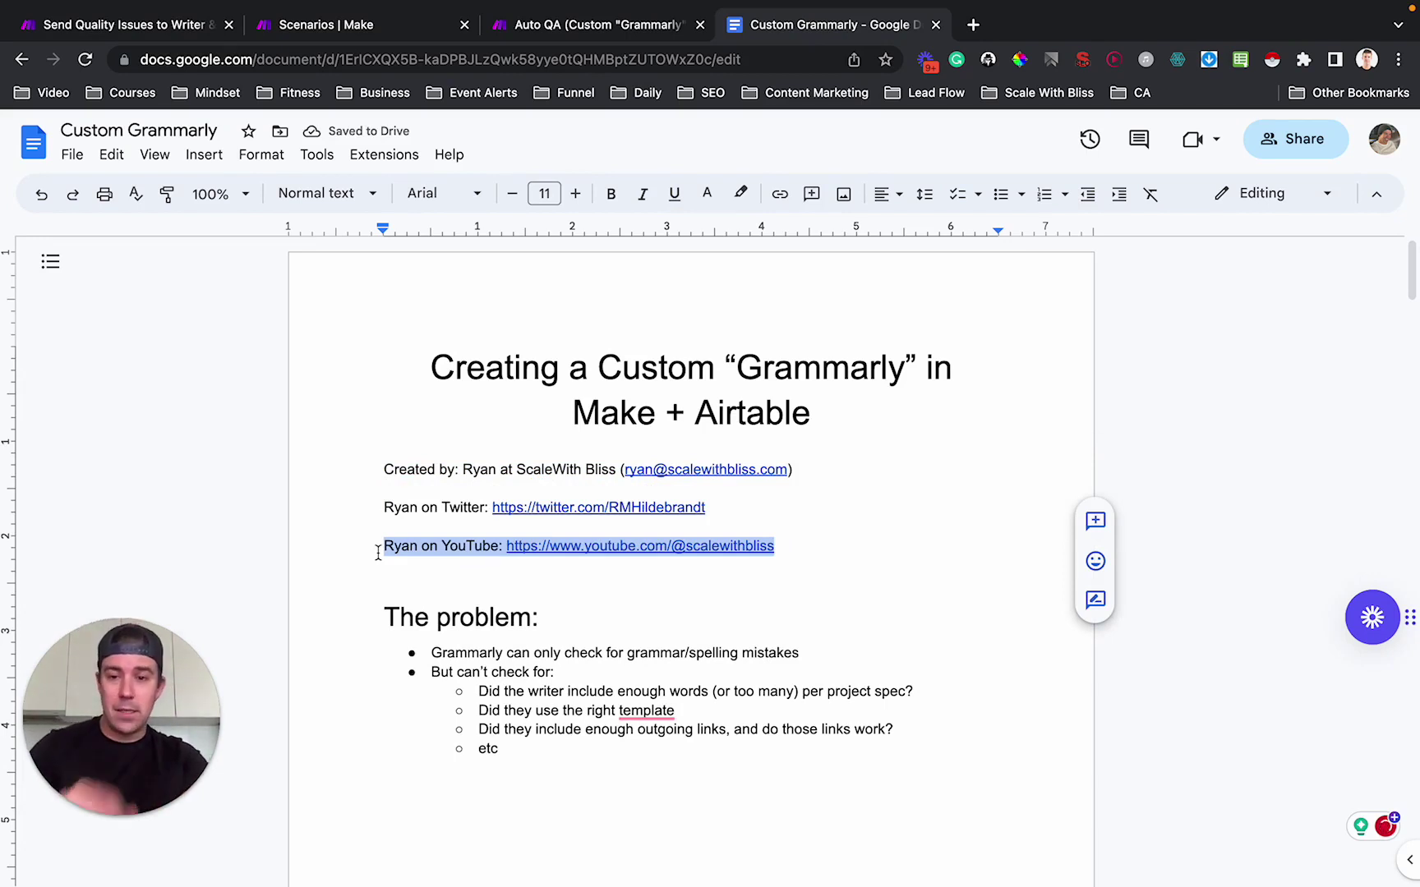
pyautogui.click(377, 551)
pyautogui.moveTo(377, 551); pyautogui.dragTo(862, 558)
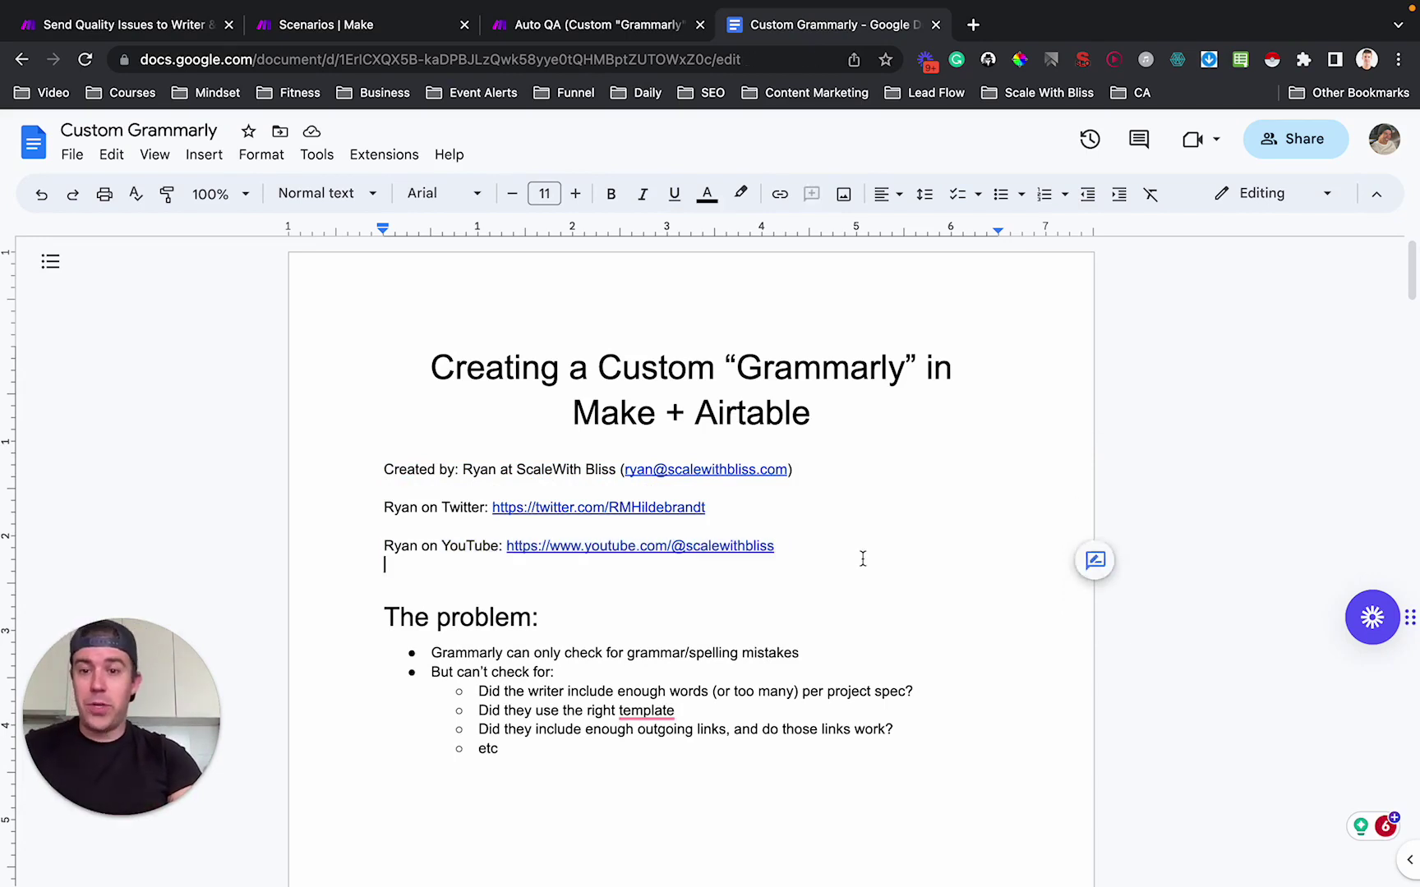
pyautogui.click(863, 559)
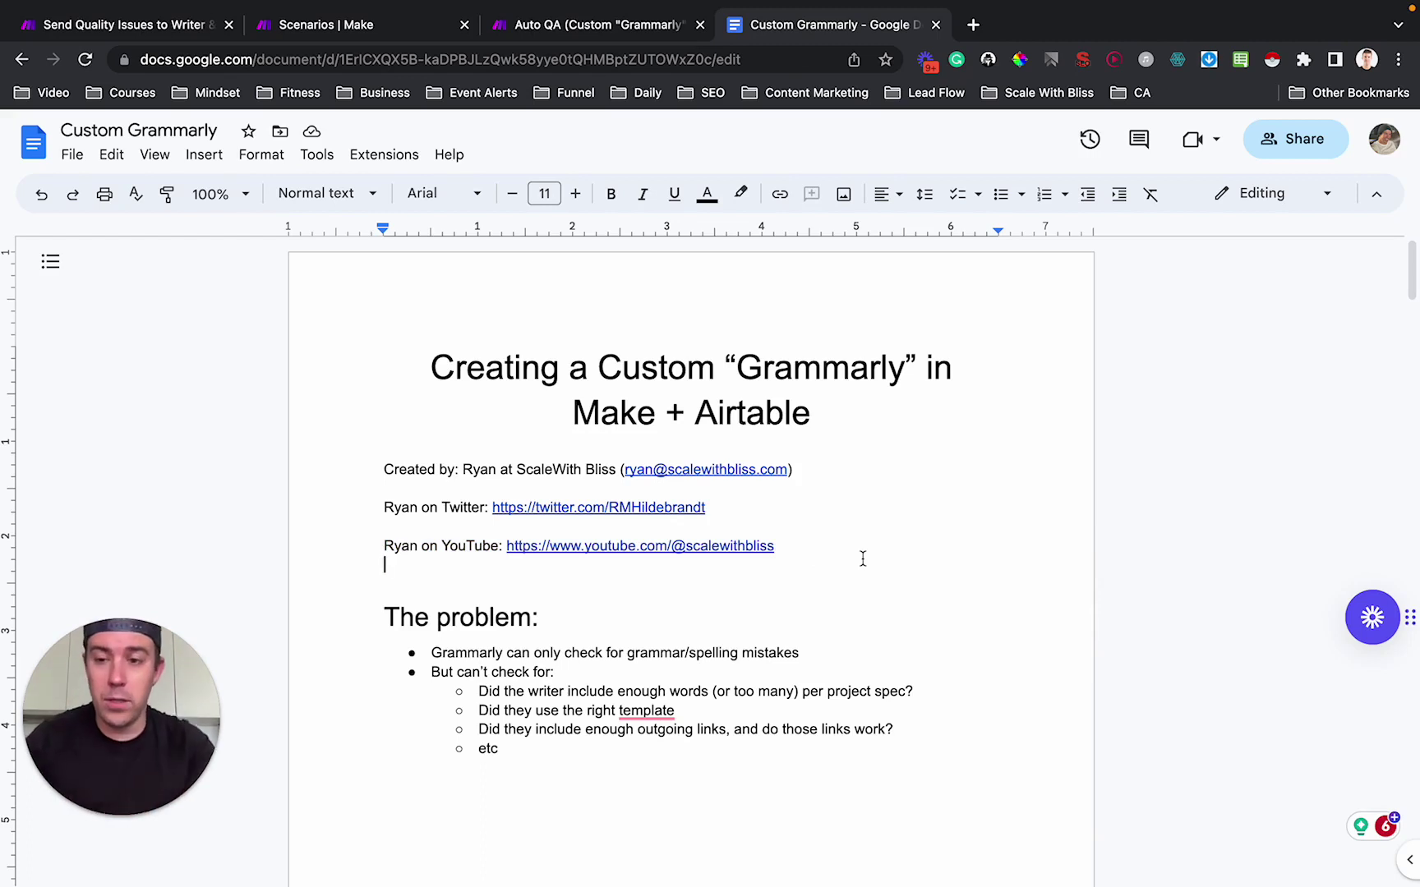